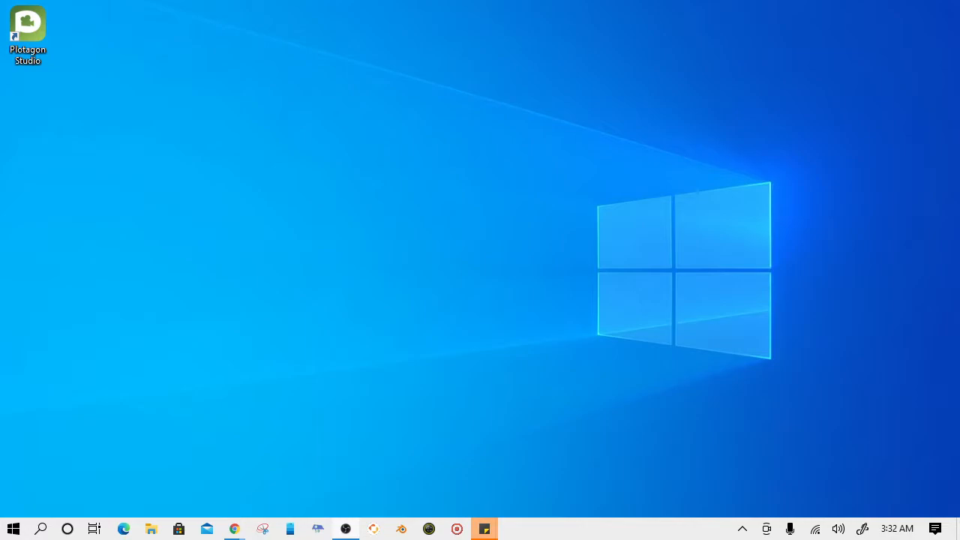
# Step: Launch Buildbox and maximize its window
pyautogui.click(374, 530)
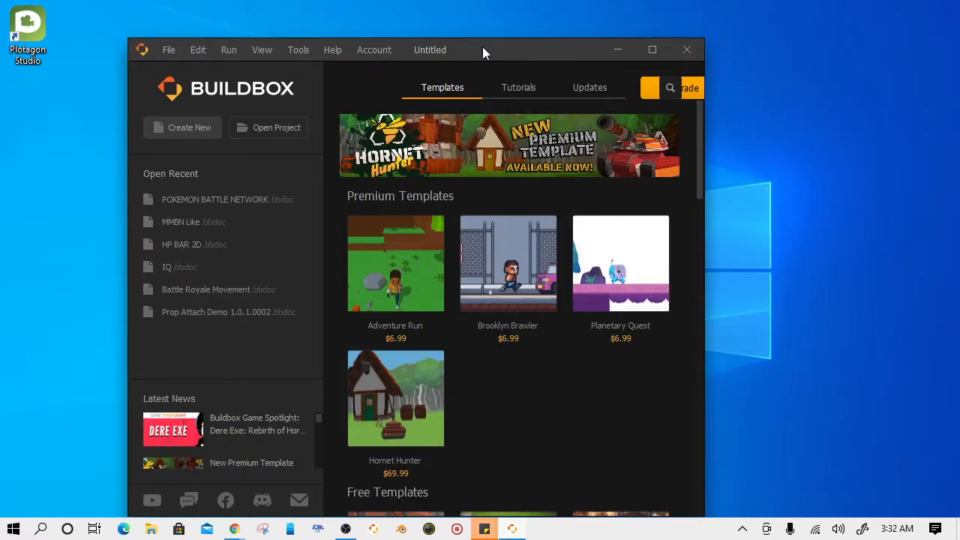
pyautogui.click(652, 50)
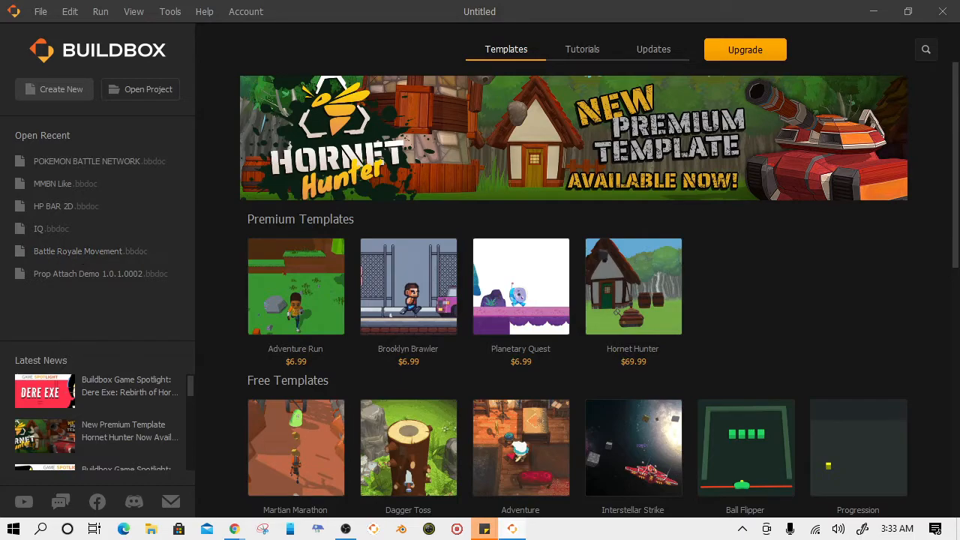
pyautogui.click(77, 185)
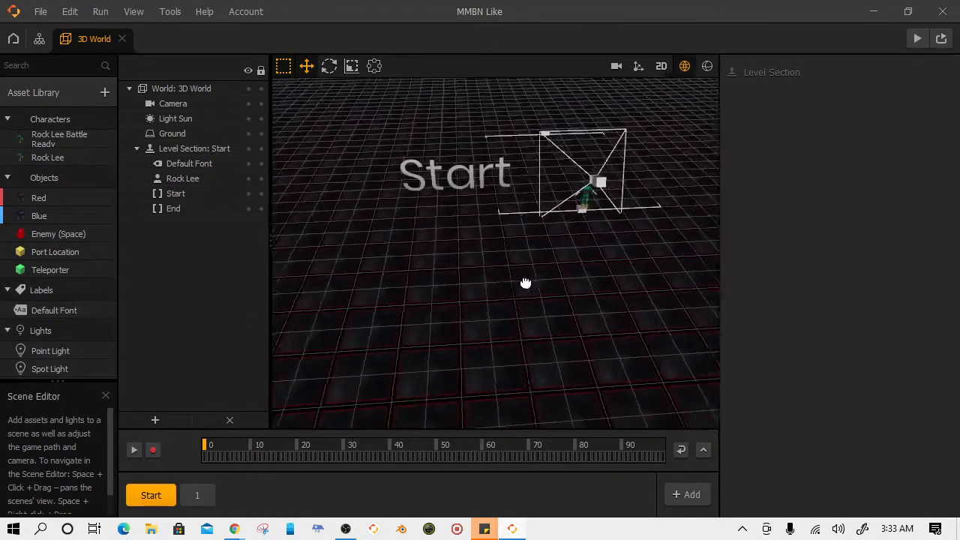
pyautogui.scroll(5, 513, 291)
pyautogui.scroll(-5, 499, 292)
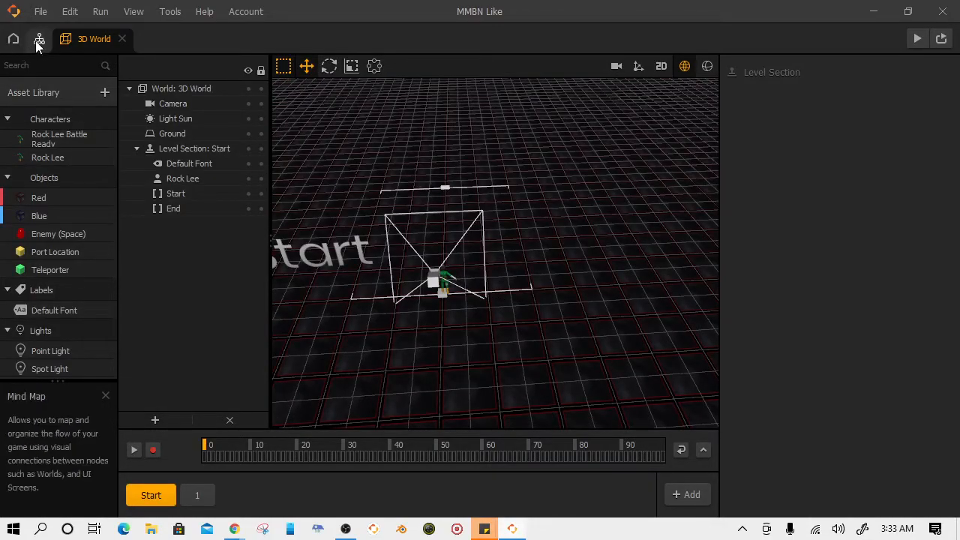
# Step: Open the recent project POKEMON BATTLE NETWORK, discarding changes to the MMBN Like project
pyautogui.click(38, 40)
pyautogui.click(14, 39)
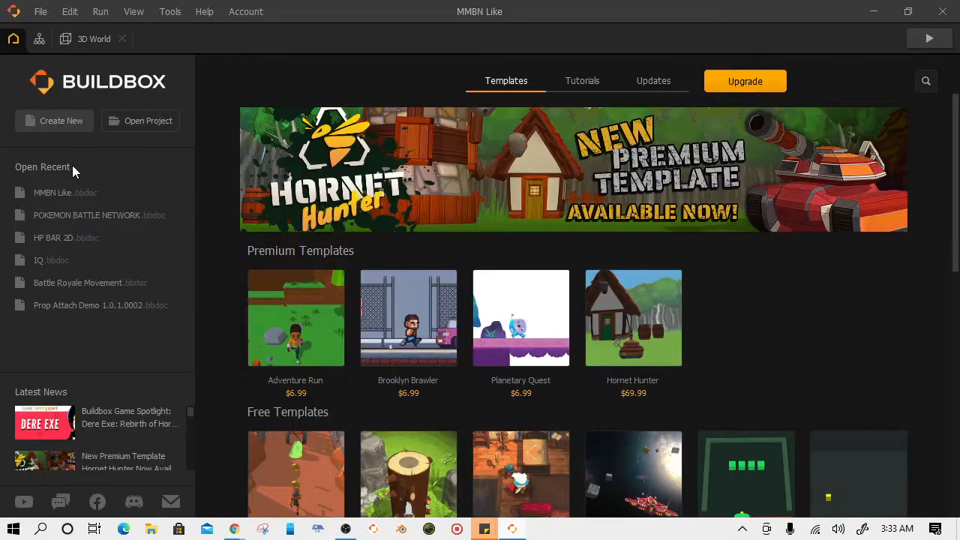
pyautogui.click(78, 215)
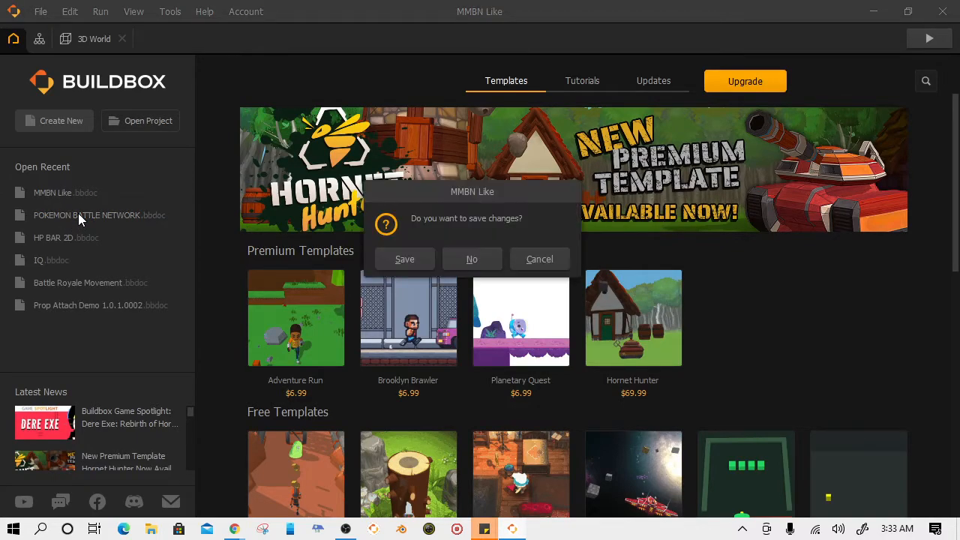
pyautogui.click(472, 260)
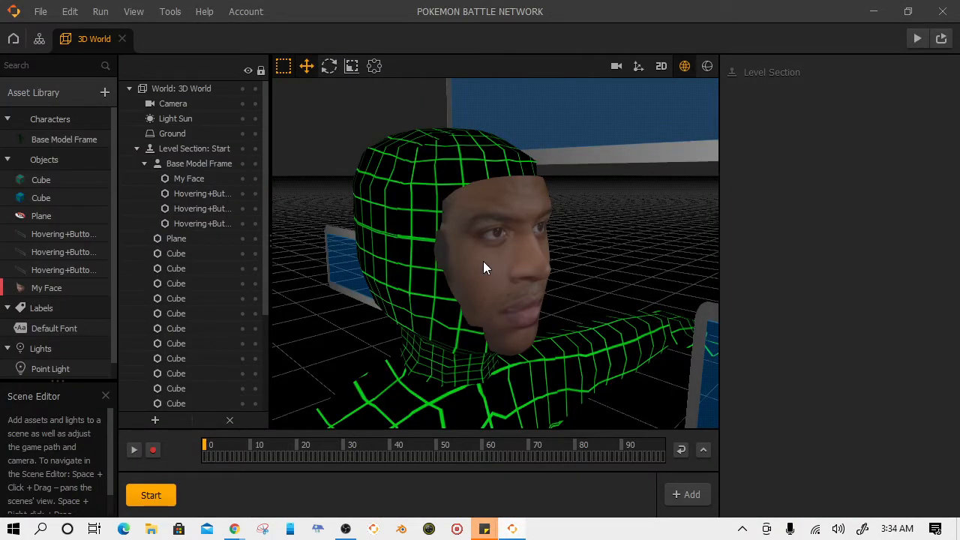
# Step: Examine the battle grid under the character in the 3D World and select the blue-edged cube at its near corner
pyautogui.scroll(-10, 484, 261)
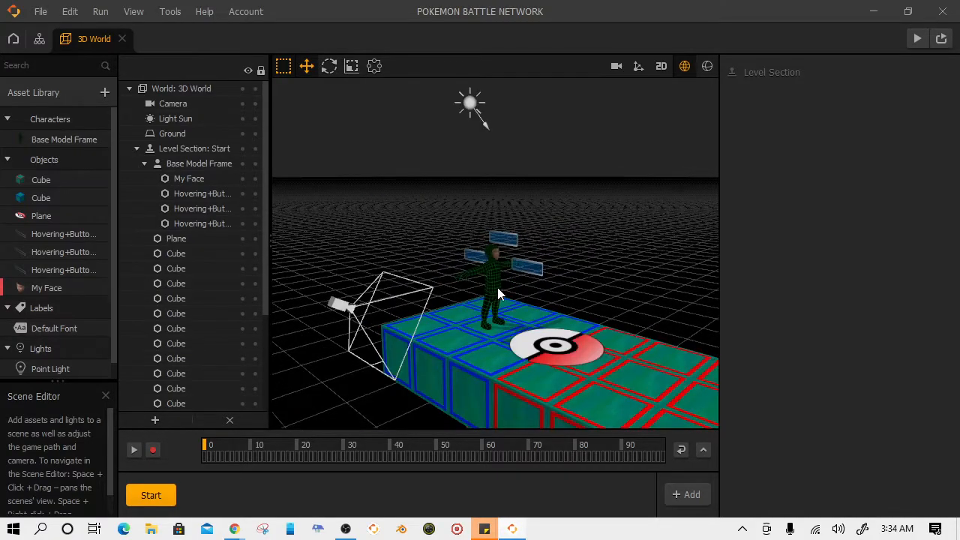
pyautogui.moveTo(548, 352); pyautogui.dragTo(526, 344)
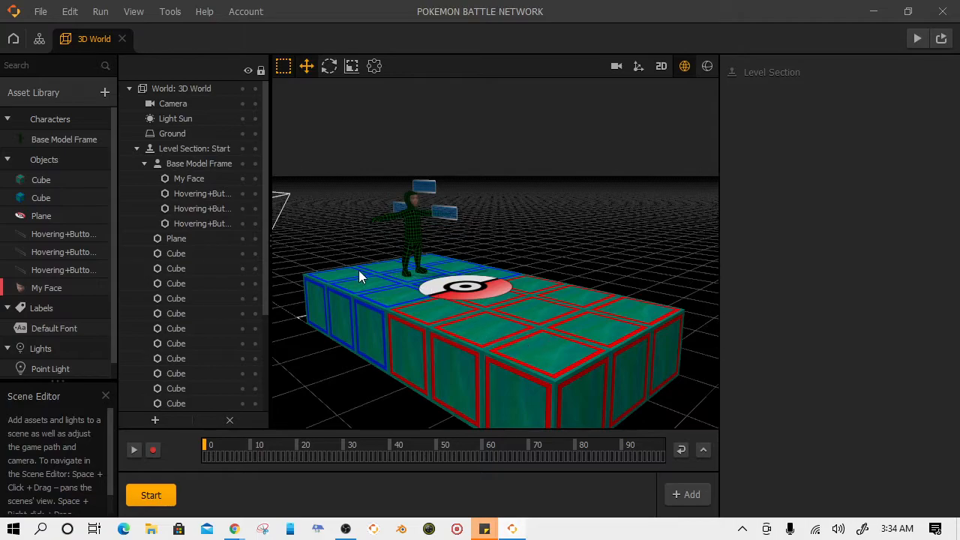
pyautogui.moveTo(568, 317); pyautogui.dragTo(571, 331)
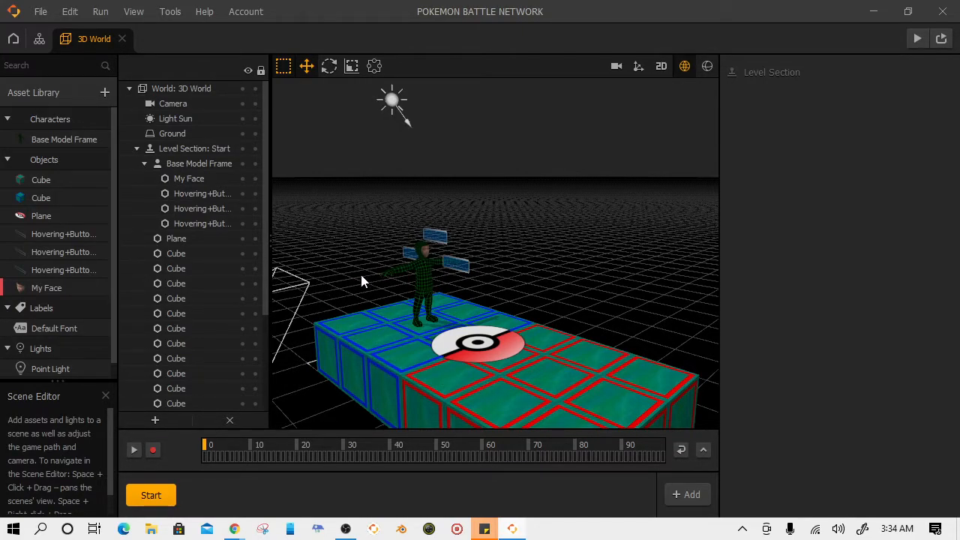
pyautogui.click(351, 329)
pyautogui.click(378, 357)
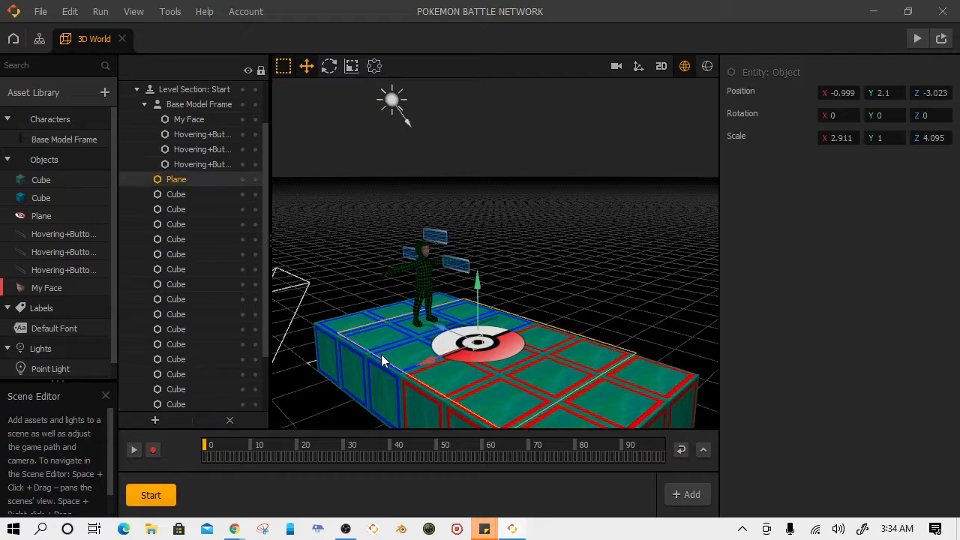
pyautogui.click(350, 324)
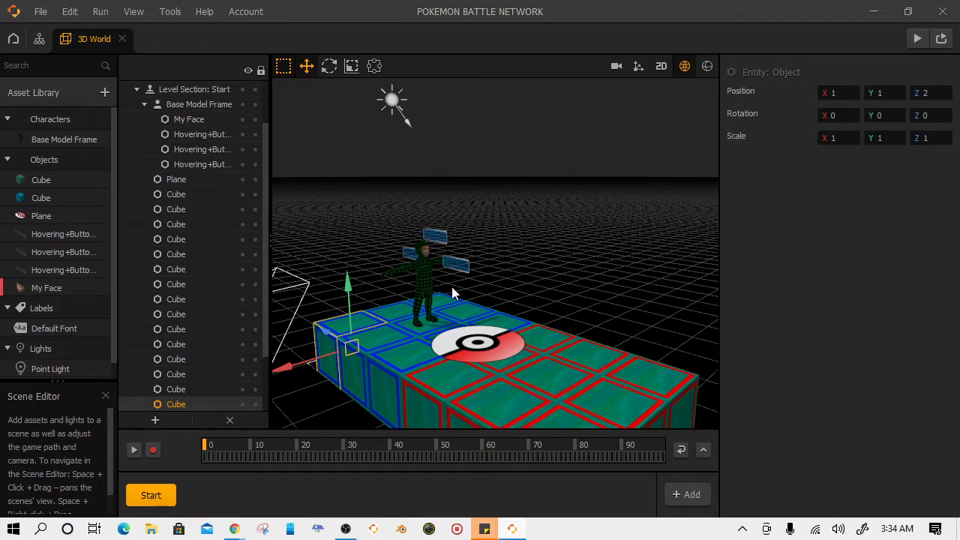
# Step: Examine the character and its hovering panels on the blue half of the grid from the side, close up and from afar
pyautogui.moveTo(366, 285); pyautogui.dragTo(341, 292, button='right')
pyautogui.moveTo(341, 292); pyautogui.dragTo(384, 297)
pyautogui.scroll(-3, 413, 287)
pyautogui.moveTo(402, 297); pyautogui.dragTo(377, 302, button='right')
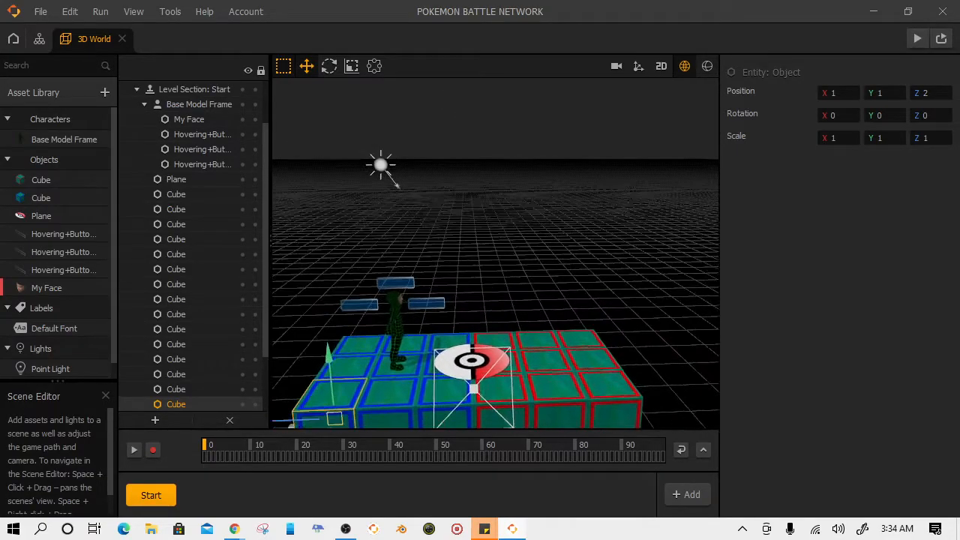
pyautogui.moveTo(480, 307)
pyautogui.mouseDown()
pyautogui.moveTo(477, 290)
pyautogui.moveTo(491, 292)
pyautogui.mouseUp()
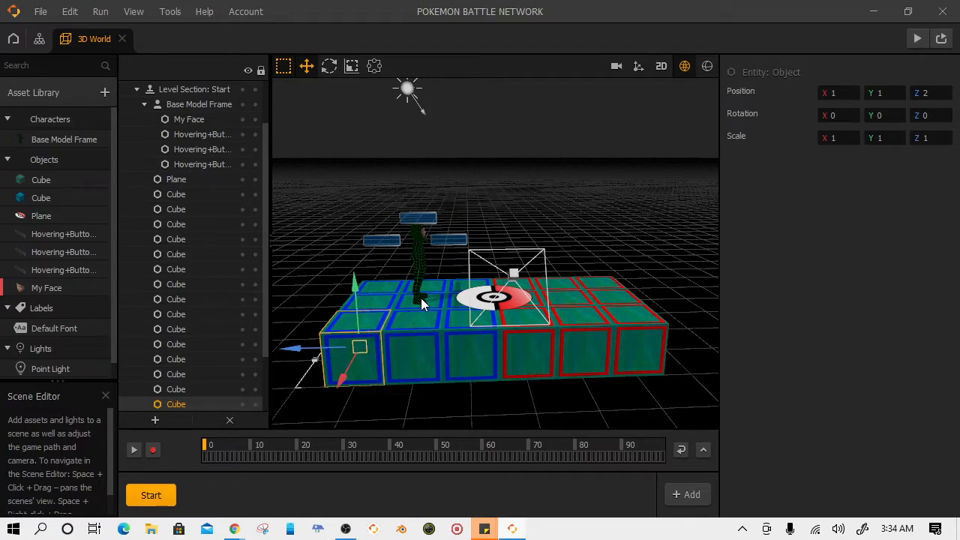
pyautogui.scroll(4, 422, 299)
pyautogui.moveTo(421, 300); pyautogui.dragTo(438, 296)
pyautogui.scroll(4, 431, 304)
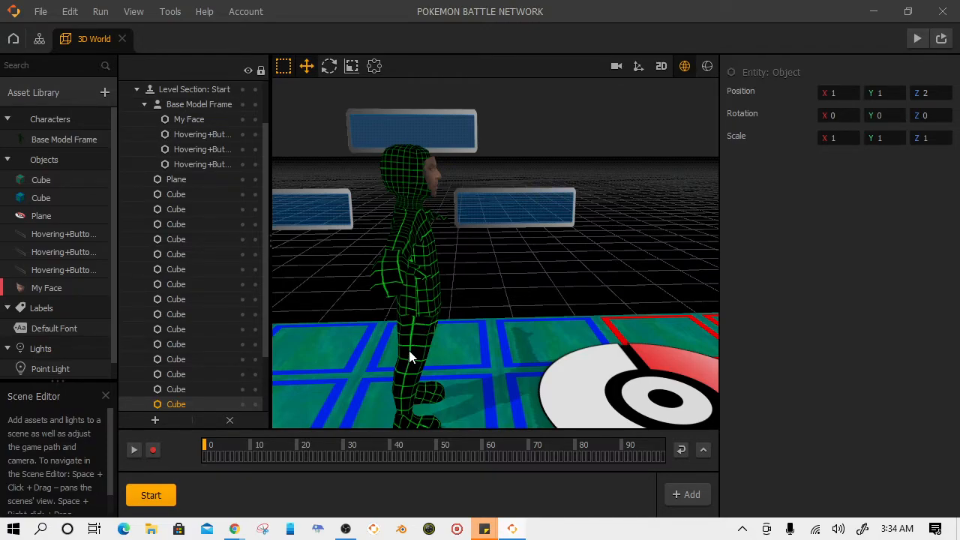
pyautogui.scroll(-4, 409, 351)
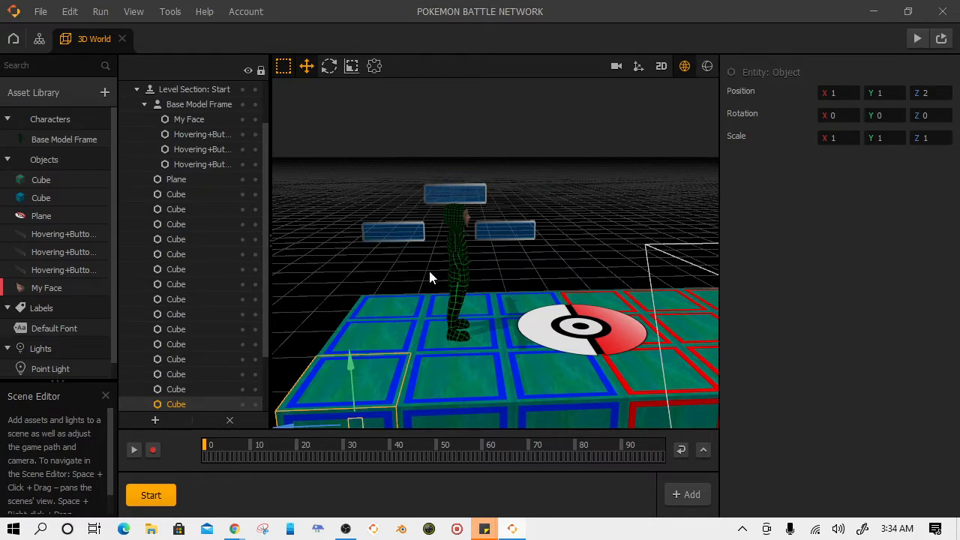
pyautogui.scroll(-5, 487, 286)
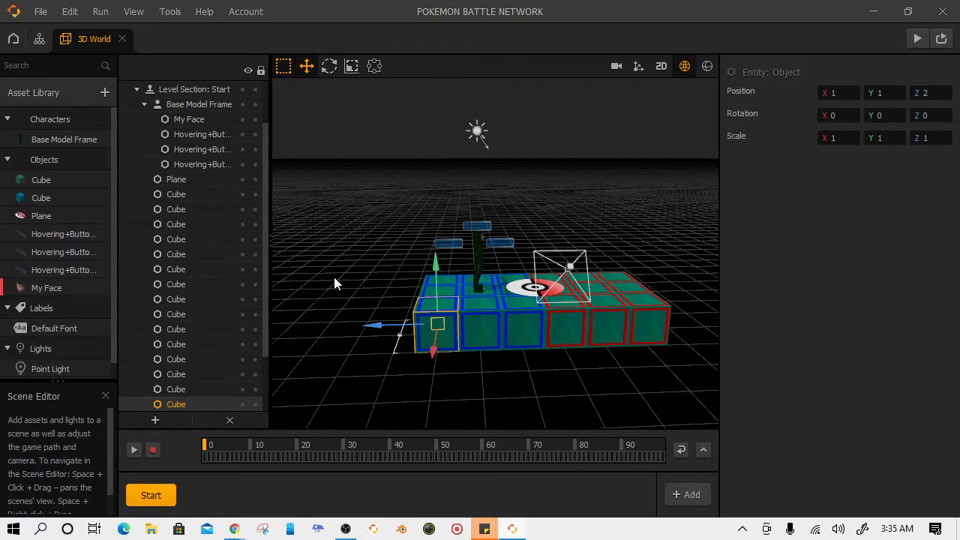
# Step: Open the Base Model Frame character's node map and examine its 4 Way Swipe and Position Animation nodes
pyautogui.doubleClick(58, 140)
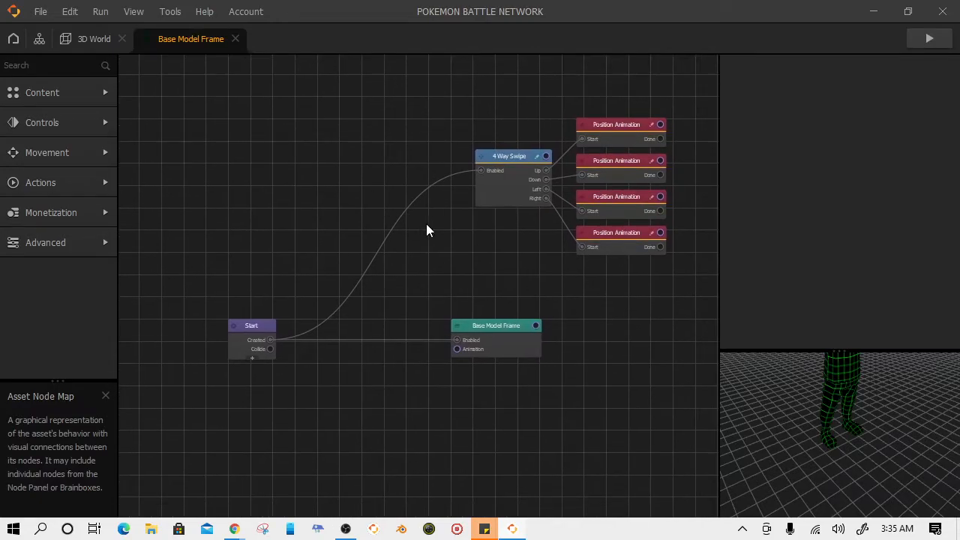
pyautogui.moveTo(476, 244); pyautogui.dragTo(418, 257)
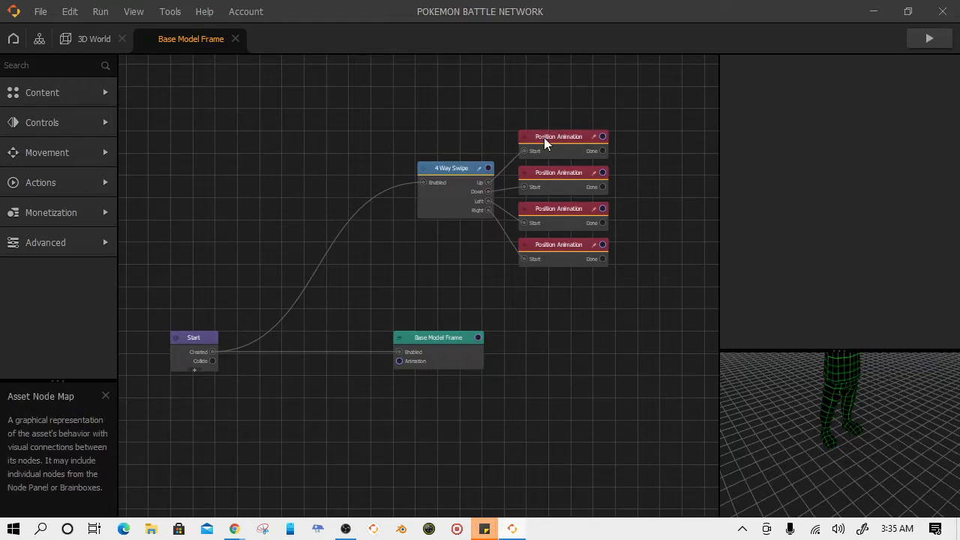
pyautogui.scroll(-3, 843, 427)
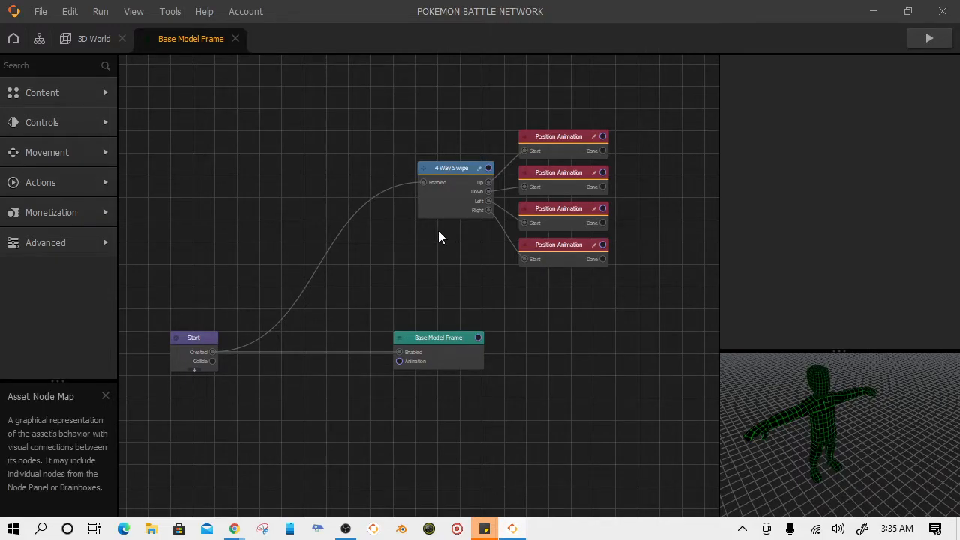
pyautogui.scroll(2, 434, 255)
pyautogui.scroll(1, 403, 283)
pyautogui.moveTo(403, 284); pyautogui.dragTo(456, 267)
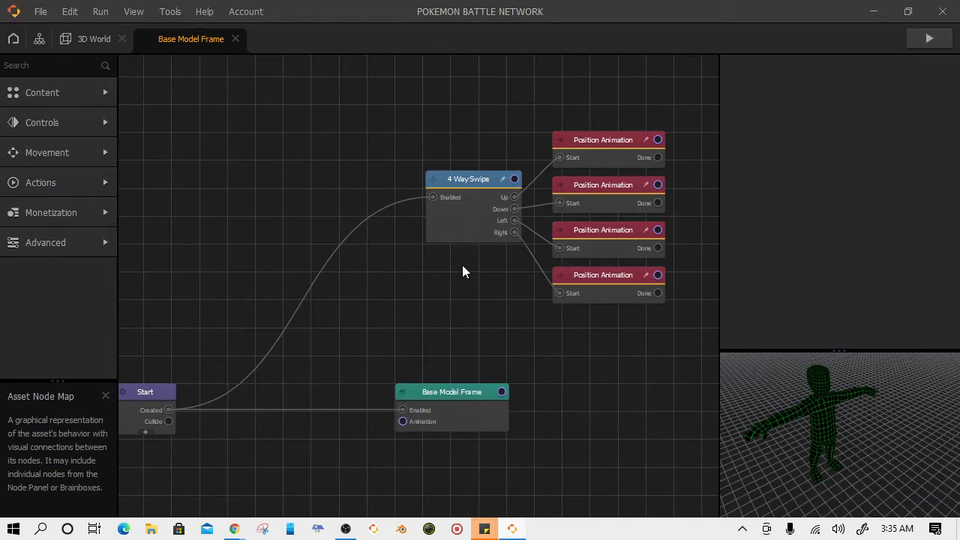
# Step: Return to the 3D World and examine the character's position on the grid tiles up close
pyautogui.click(86, 37)
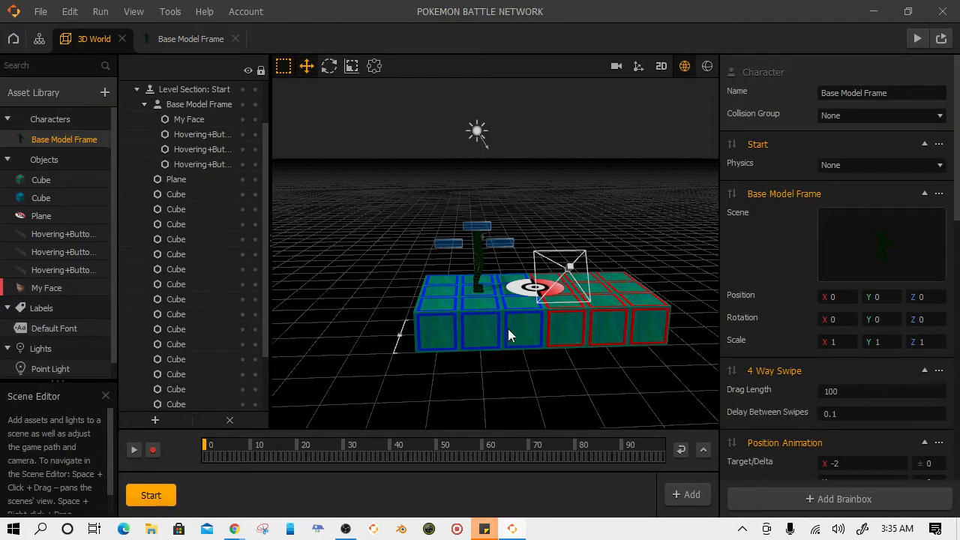
pyautogui.moveTo(496, 330); pyautogui.dragTo(488, 339)
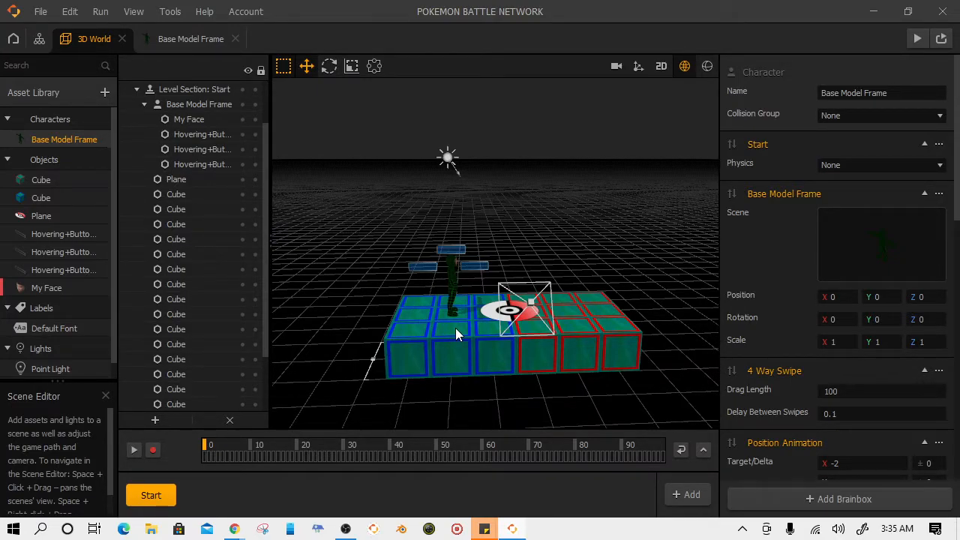
pyautogui.scroll(3, 501, 301)
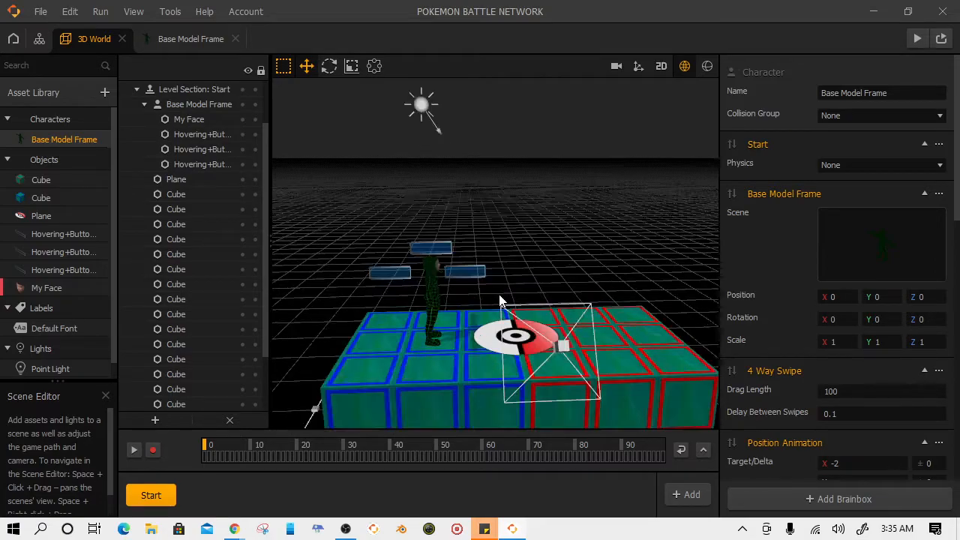
pyautogui.scroll(5, 501, 301)
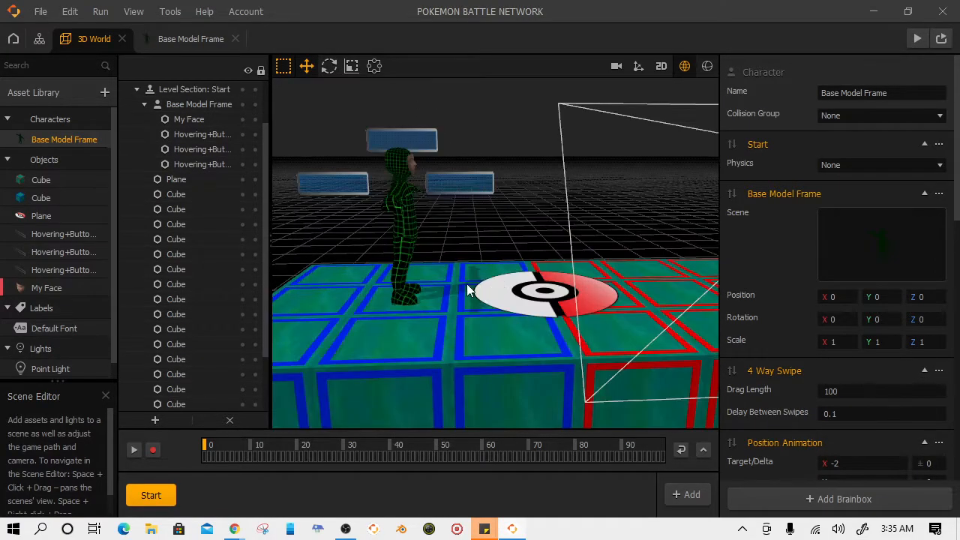
pyautogui.moveTo(455, 280); pyautogui.dragTo(461, 284)
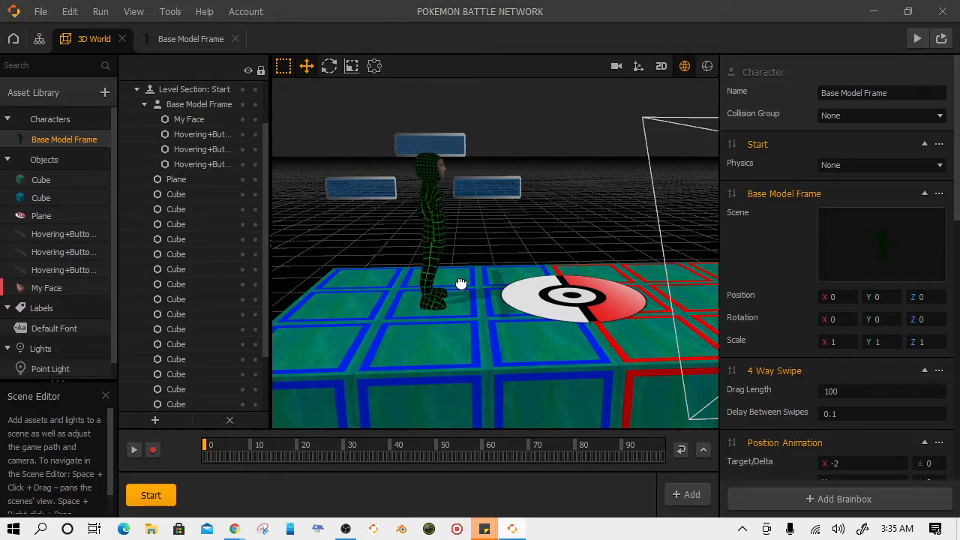
pyautogui.moveTo(461, 284); pyautogui.dragTo(381, 214)
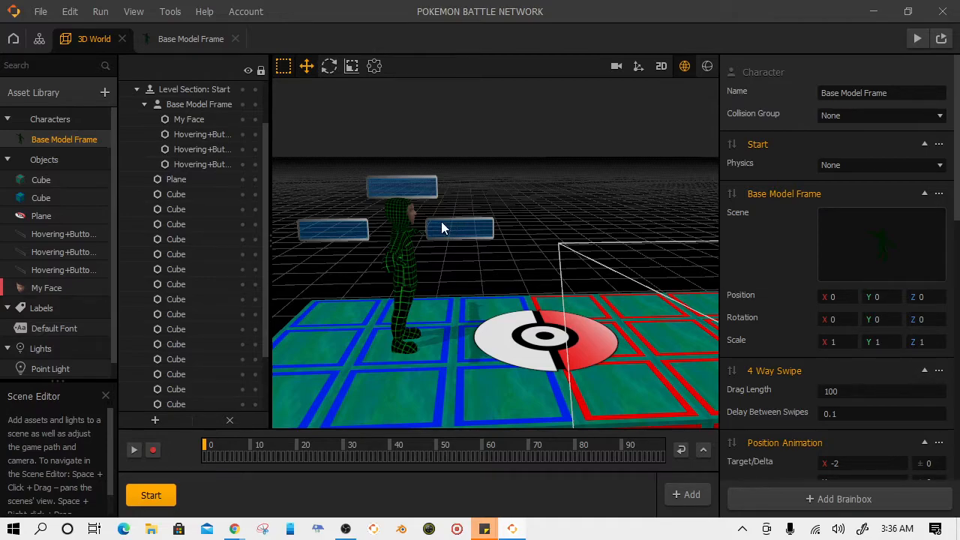
# Step: Collapse the Base Model Frame's children in the scene tree and review the character against the whole battle grid
pyautogui.click(145, 105)
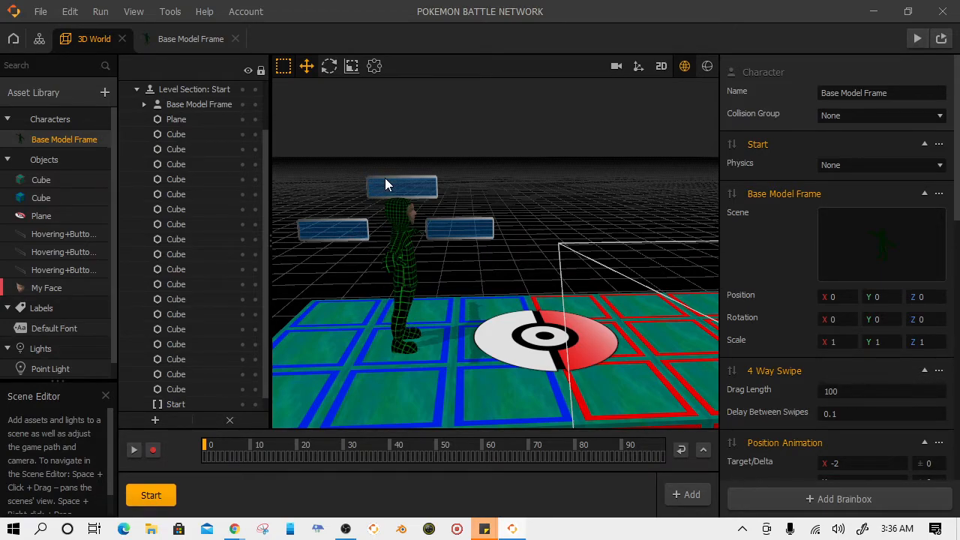
pyautogui.moveTo(385, 178); pyautogui.dragTo(398, 186)
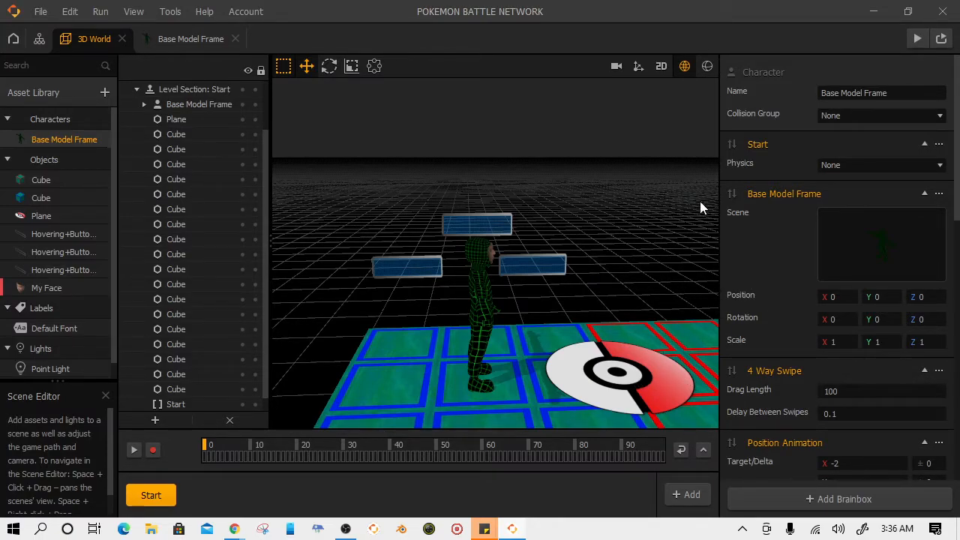
pyautogui.moveTo(686, 150); pyautogui.dragTo(630, 143)
pyautogui.scroll(-3, 630, 143)
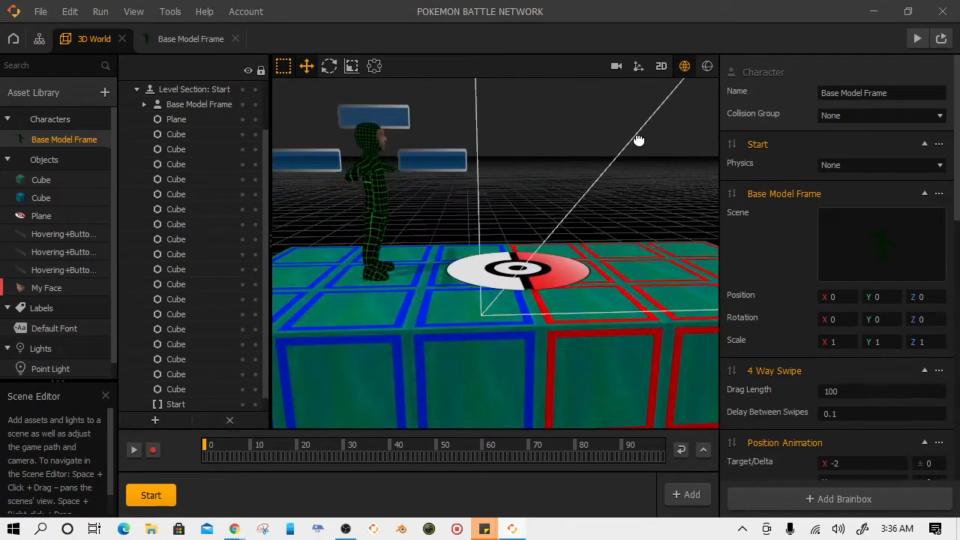
pyautogui.scroll(-3, 574, 175)
pyautogui.moveTo(553, 190); pyautogui.dragTo(529, 196)
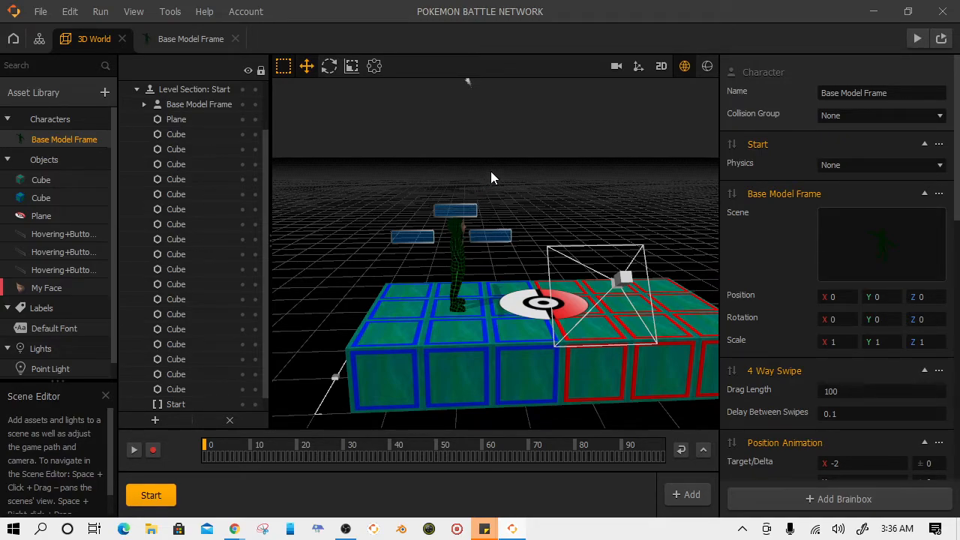
# Step: In the Base Model Frame node map, select the 4 Way Swipe node and search the node library for "4"
pyautogui.click(192, 41)
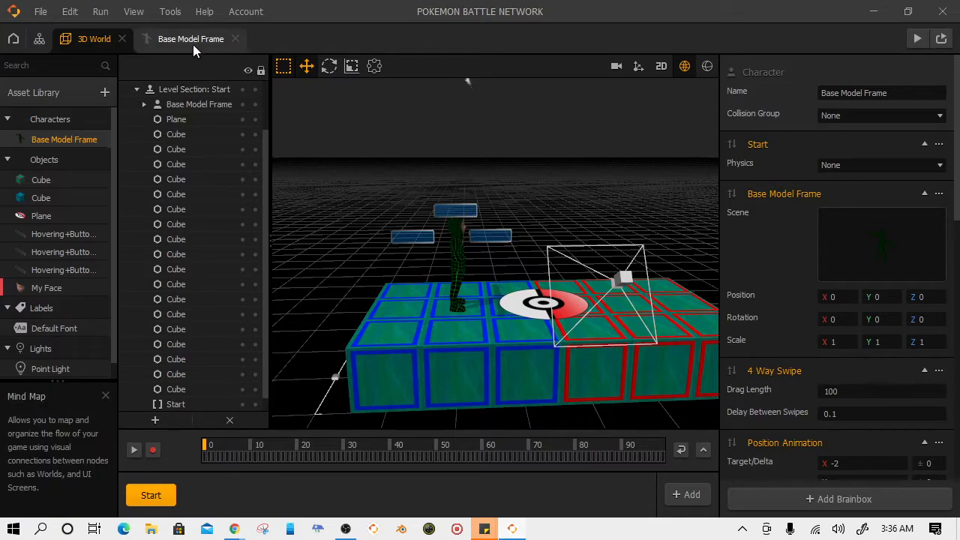
pyautogui.moveTo(492, 254); pyautogui.dragTo(460, 269)
pyautogui.scroll(3, 460, 269)
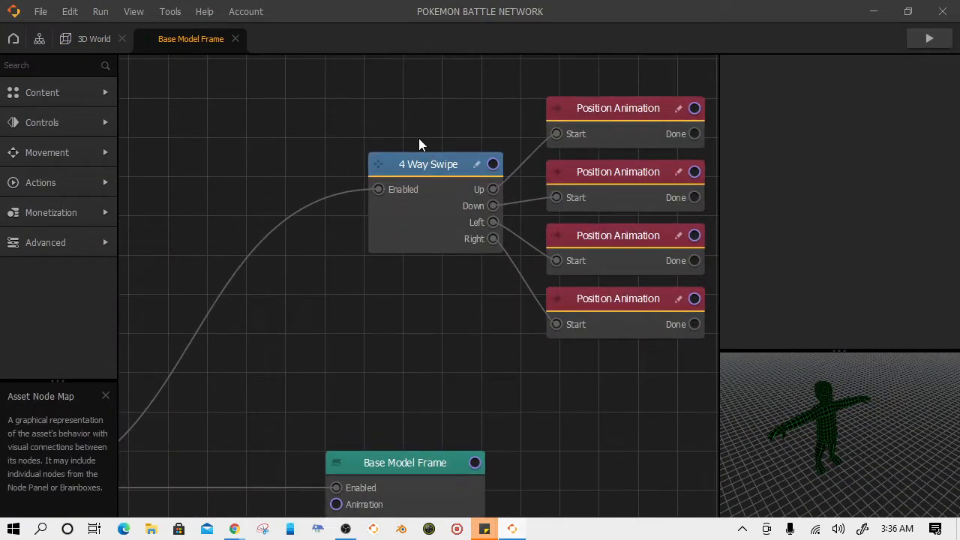
pyautogui.click(440, 189)
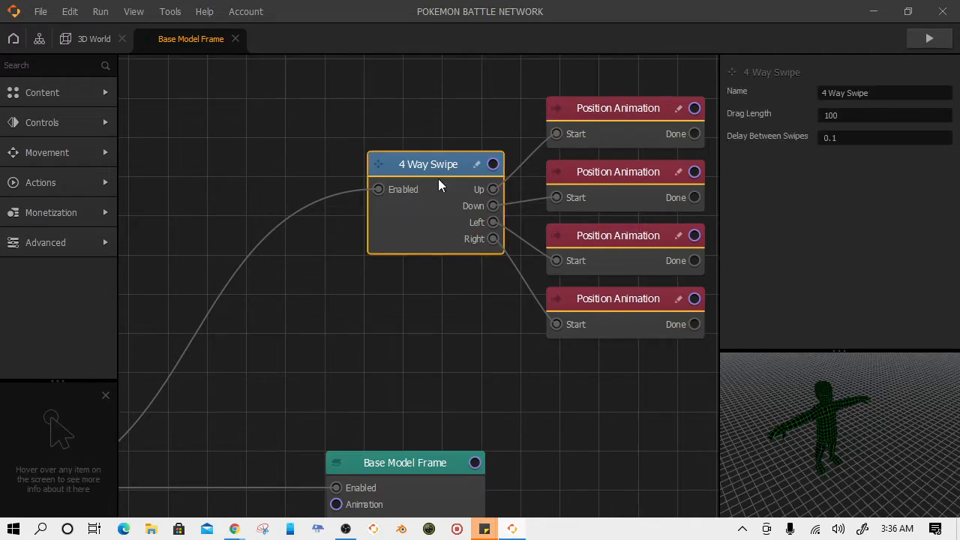
pyautogui.click(45, 65)
pyautogui.write('4')
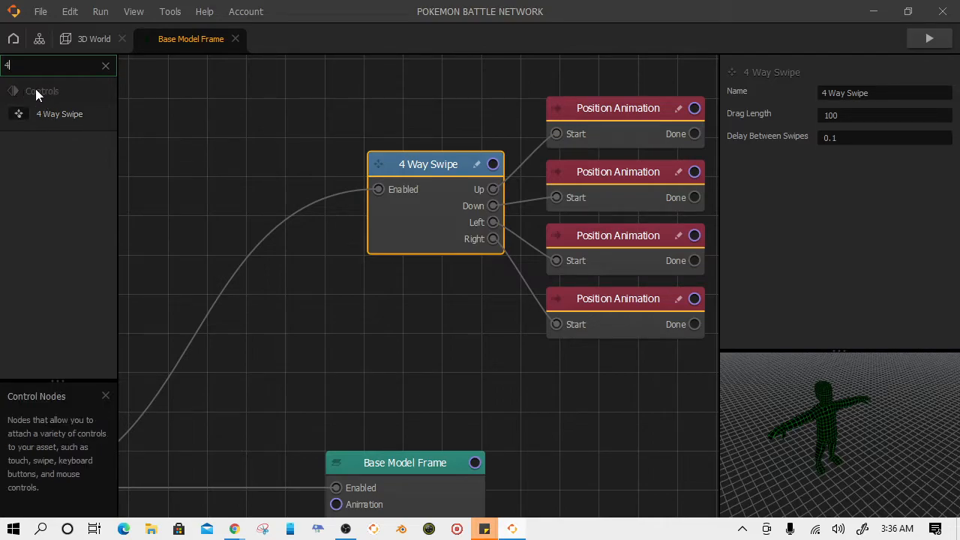
# Step: Clear the node library search and browse the Controls category for keyboard nodes
pyautogui.press('BackSpace')
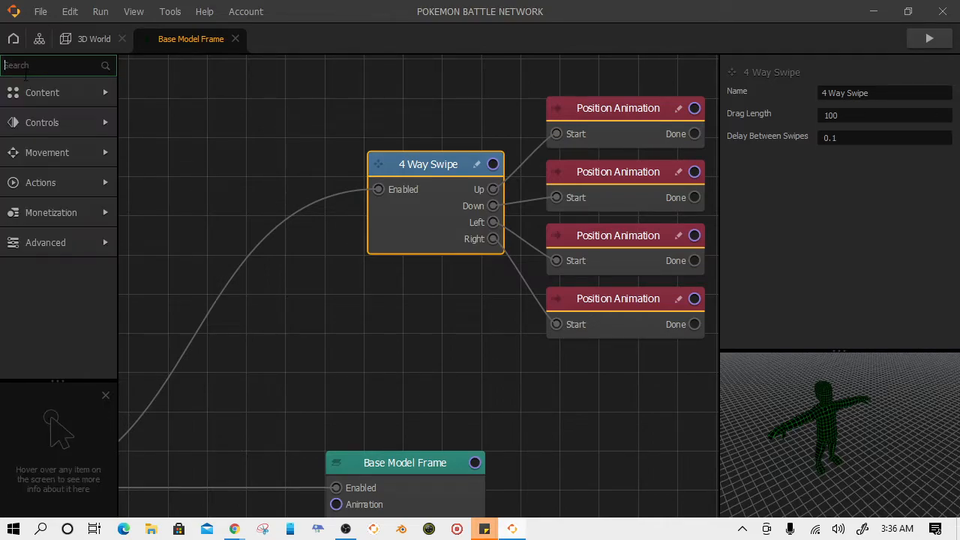
pyautogui.click(46, 123)
pyautogui.scroll(-8, 77, 213)
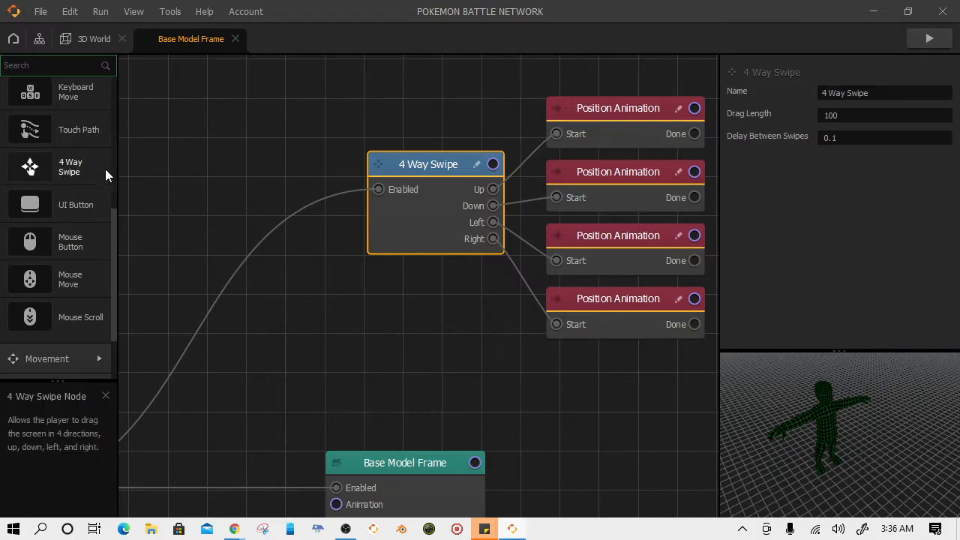
pyautogui.scroll(3, 63, 162)
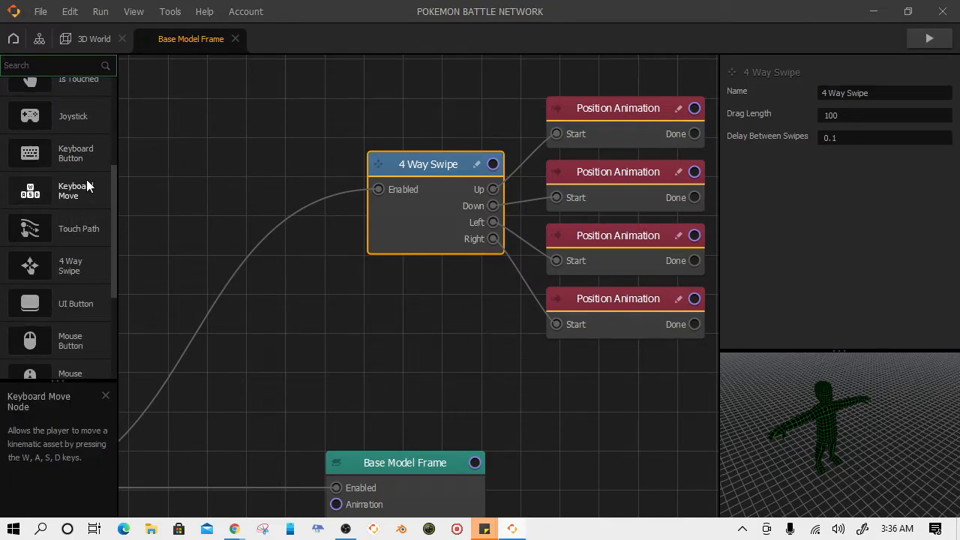
# Step: Add a Keyboard Move node to the Base Model Frame node map and place it below the 4 Way Swipe node
pyautogui.moveTo(64, 188); pyautogui.dragTo(346, 330)
pyautogui.moveTo(407, 300); pyautogui.dragTo(293, 289)
pyautogui.moveTo(326, 330); pyautogui.dragTo(338, 315)
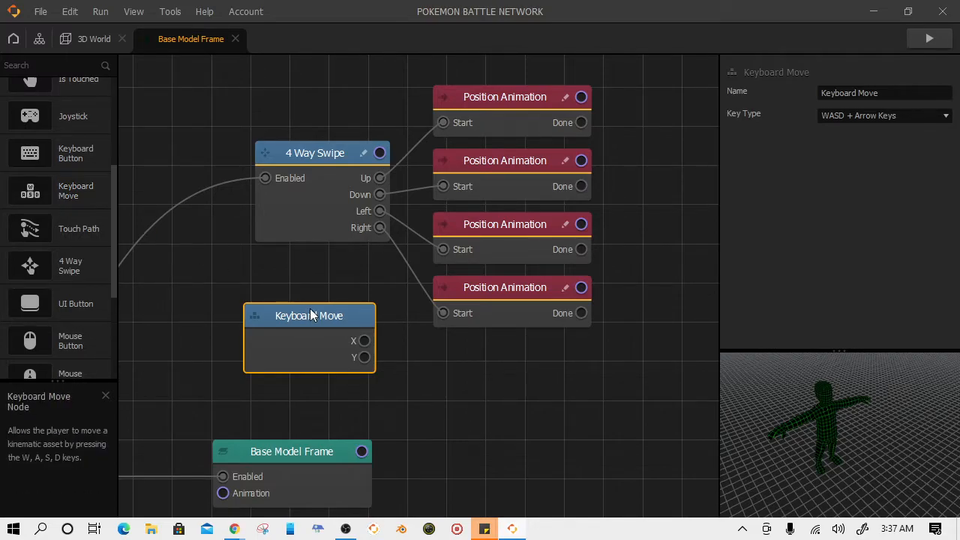
pyautogui.press('Delete')
pyautogui.moveTo(71, 190); pyautogui.dragTo(296, 319)
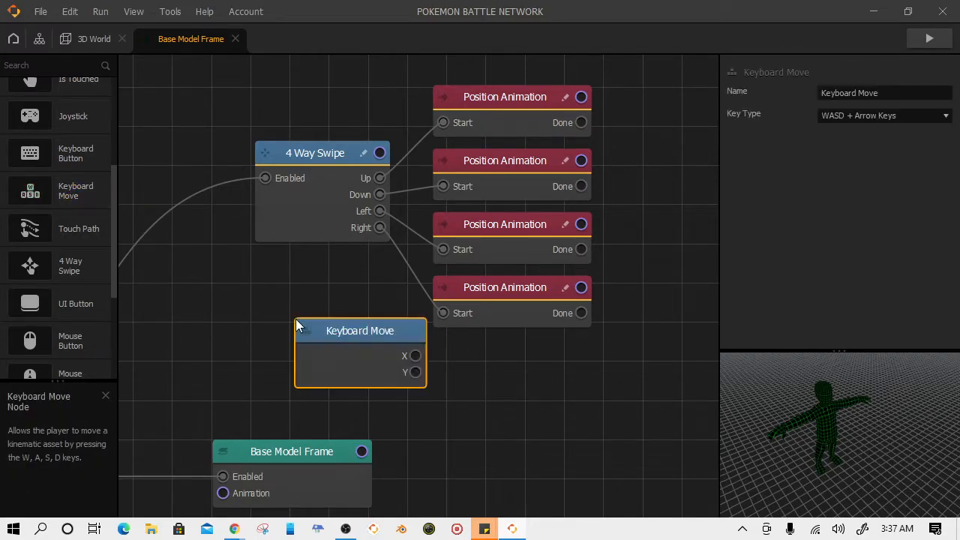
pyautogui.moveTo(368, 329); pyautogui.dragTo(309, 315)
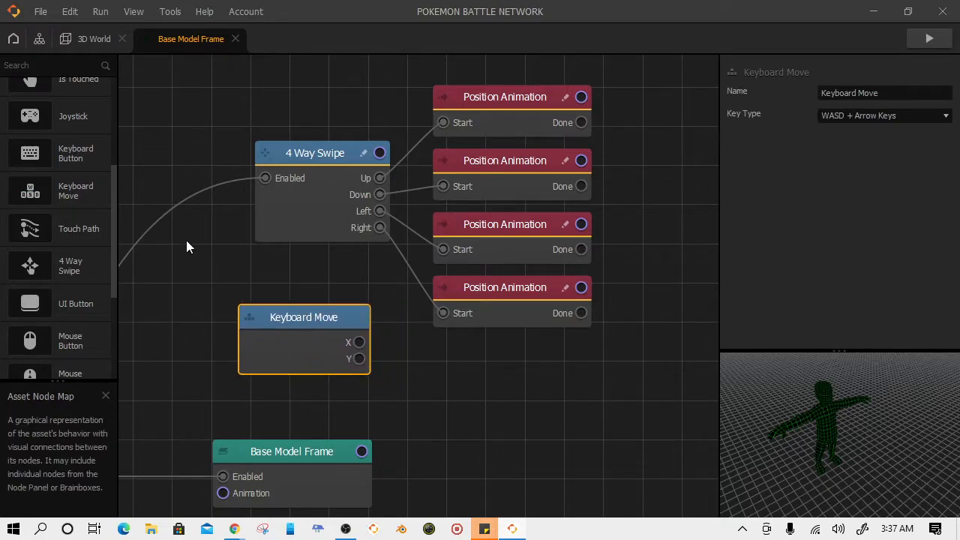
# Step: Add a Keyboard Button node and stack it directly below the Keyboard Move node
pyautogui.moveTo(82, 159); pyautogui.dragTo(459, 402)
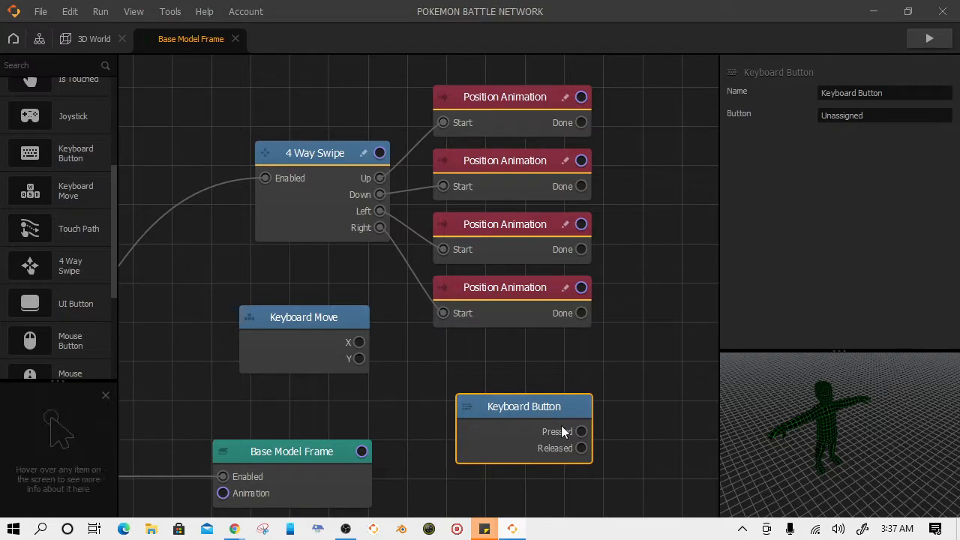
pyautogui.moveTo(549, 406); pyautogui.dragTo(326, 378)
pyautogui.click(315, 346)
pyautogui.moveTo(315, 343); pyautogui.dragTo(304, 309)
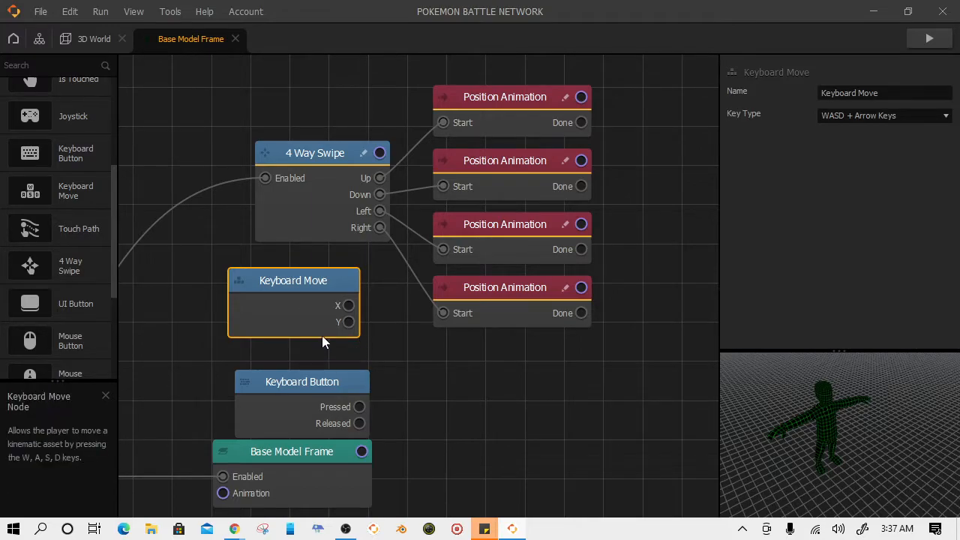
pyautogui.click(311, 377)
pyautogui.moveTo(299, 397); pyautogui.dragTo(278, 378)
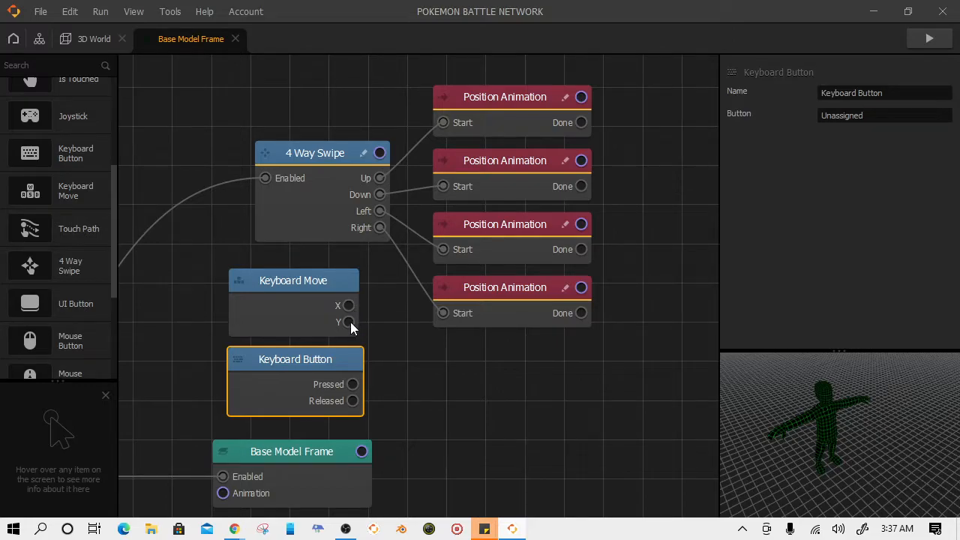
# Step: Compare the Keyboard Move and Keyboard Button nodes, and delete the Keyboard Button node
pyautogui.click(315, 308)
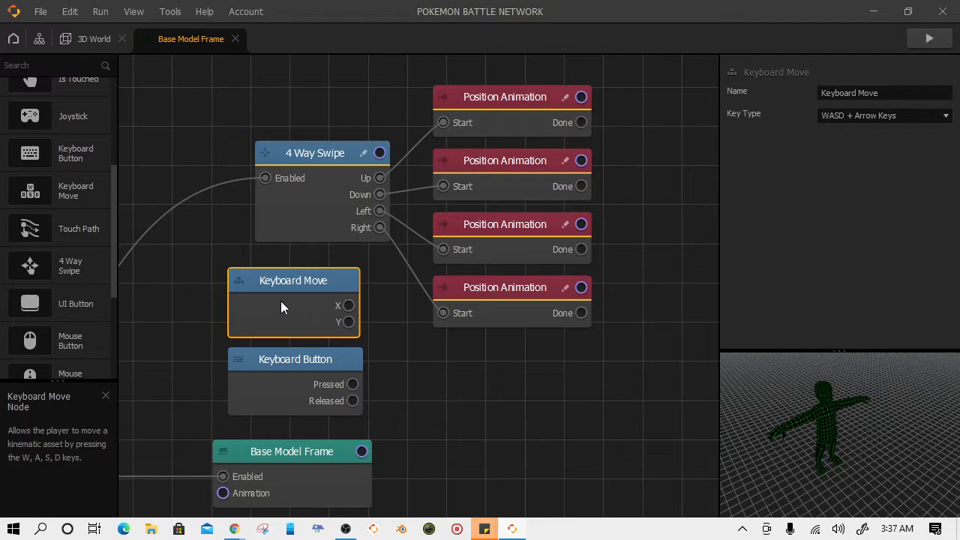
pyautogui.click(307, 373)
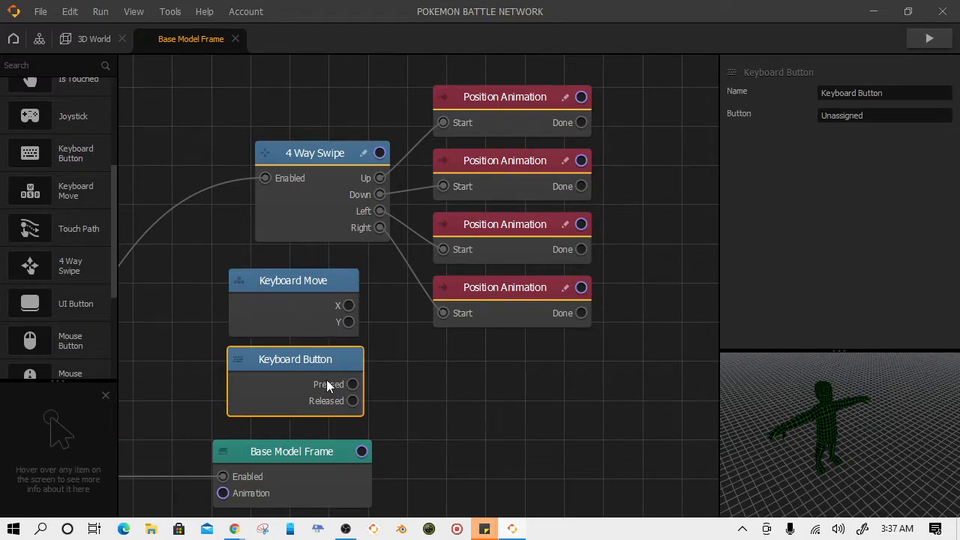
pyautogui.press('Delete')
# Step: Review the Keyboard Move node's Key Type options and its X and Y outputs
pyautogui.click(308, 312)
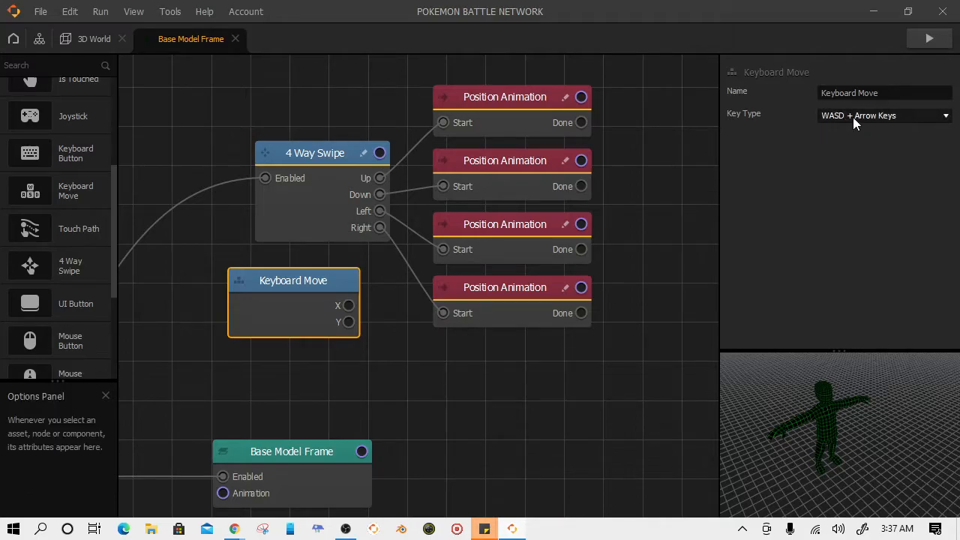
pyautogui.click(928, 119)
pyautogui.click(926, 116)
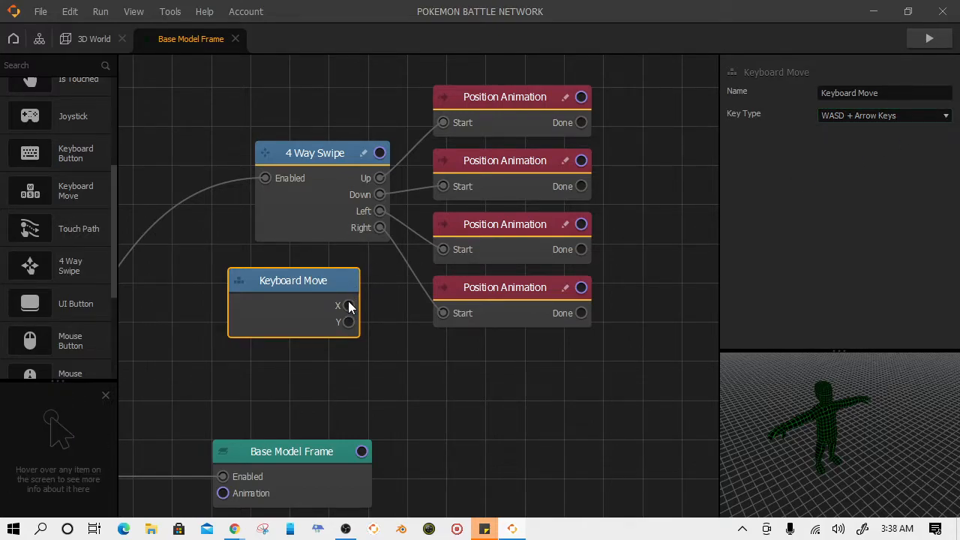
pyautogui.moveTo(348, 304); pyautogui.dragTo(369, 304)
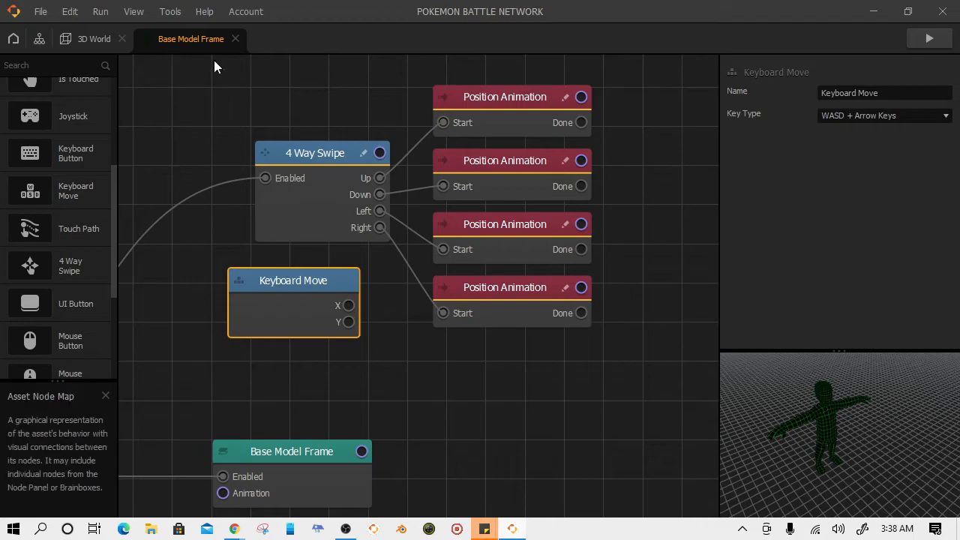
# Step: Check the Base Model Frame character's axis directions in the 3D World and return to its node map
pyautogui.click(80, 43)
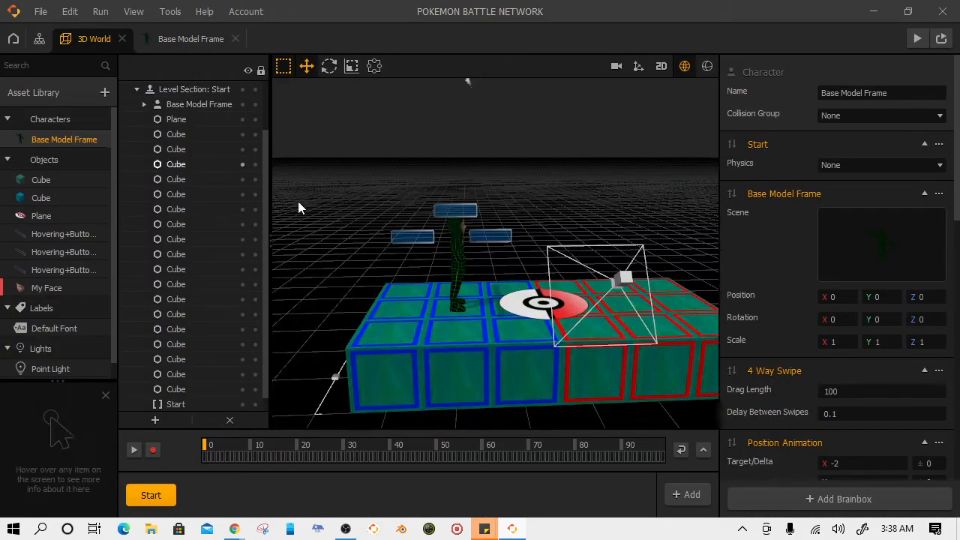
pyautogui.click(458, 255)
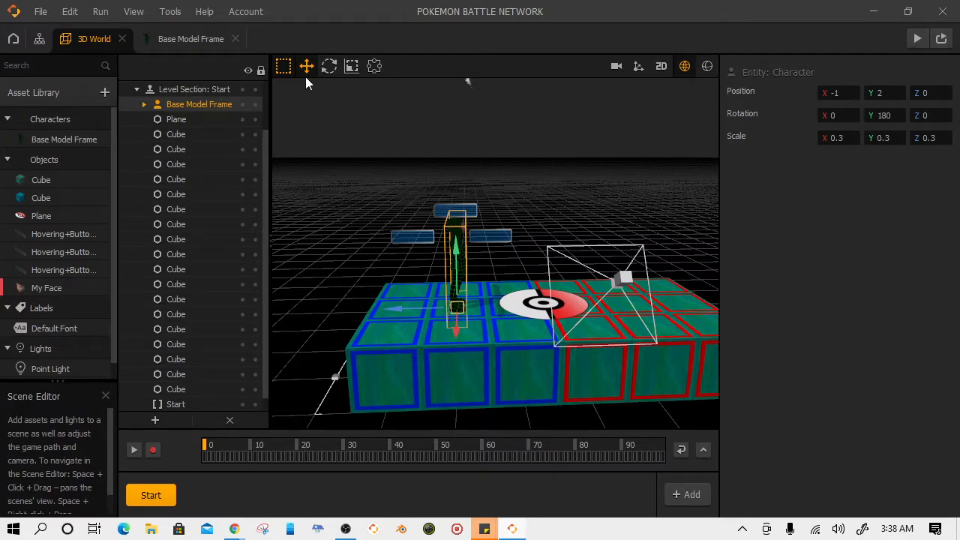
pyautogui.click(188, 43)
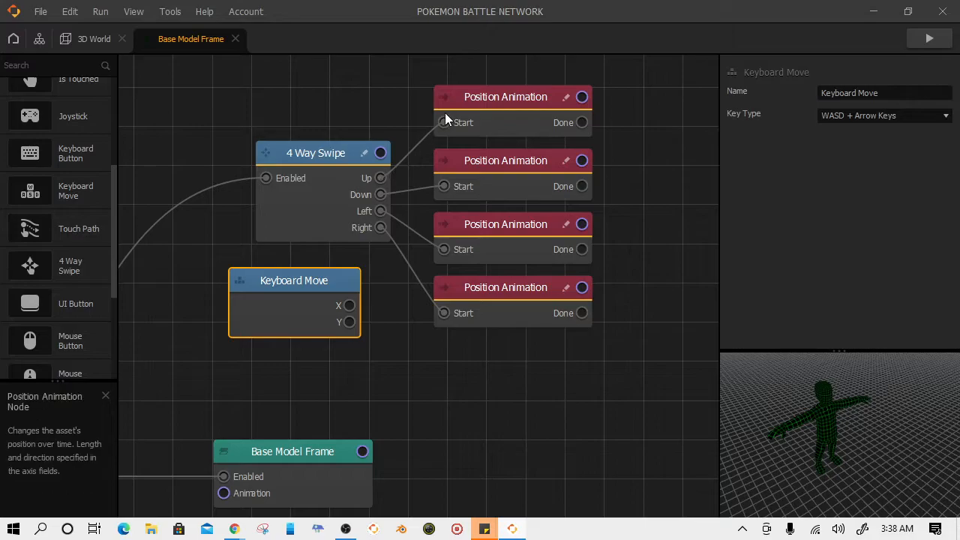
# Step: Connect Keyboard Move's X output to the first two Position Animation Start inputs and its Y output to the last two
pyautogui.moveTo(349, 306); pyautogui.dragTo(444, 123)
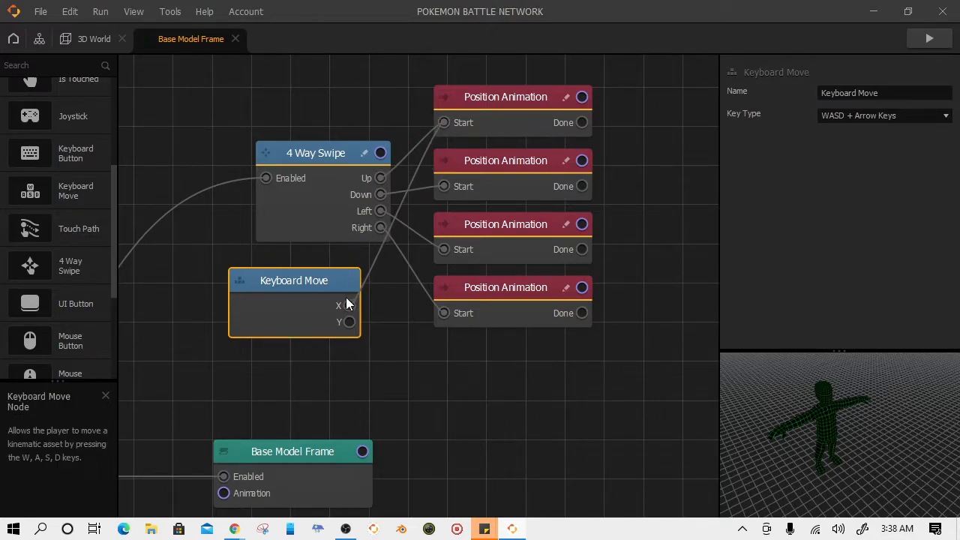
pyautogui.moveTo(350, 305); pyautogui.dragTo(444, 186)
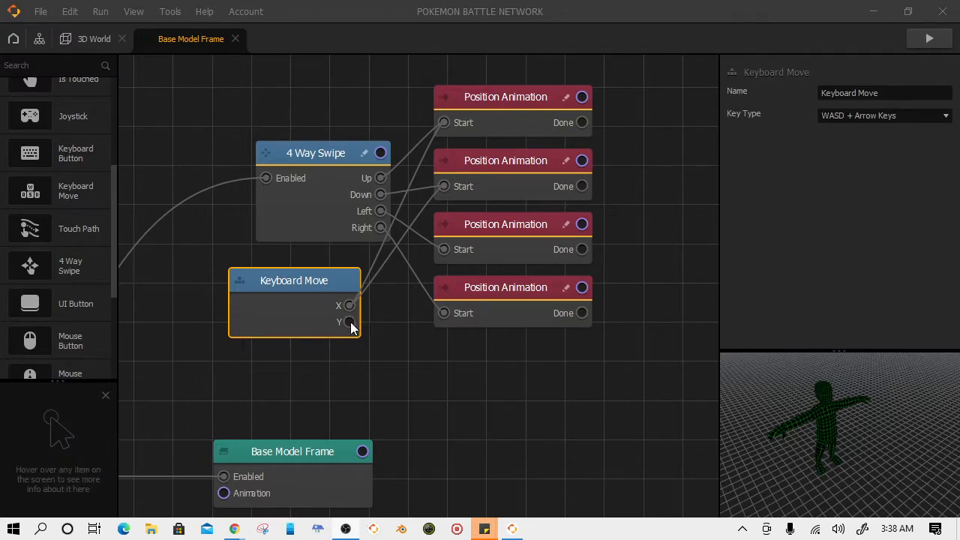
pyautogui.moveTo(351, 322); pyautogui.dragTo(446, 251)
pyautogui.moveTo(349, 322); pyautogui.dragTo(442, 314)
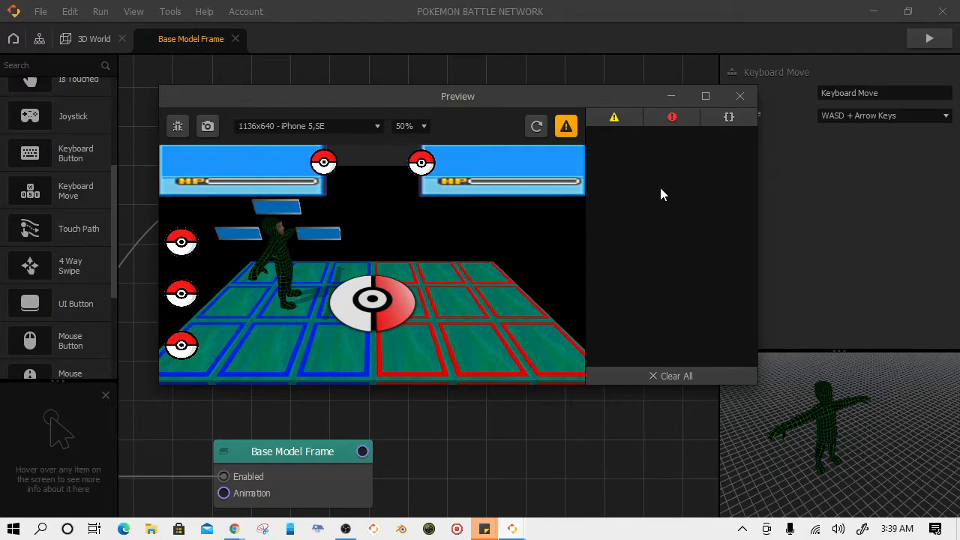
# Step: Set the Keyboard Move node's Key Type to WASD Keys, test it in the game preview and close the preview
pyautogui.moveTo(568, 97)
pyautogui.mouseDown()
pyautogui.moveTo(444, 121)
pyautogui.moveTo(540, 153)
pyautogui.moveTo(589, 375)
pyautogui.moveTo(601, 99)
pyautogui.moveTo(583, 80)
pyautogui.moveTo(562, 101)
pyautogui.mouseUp()
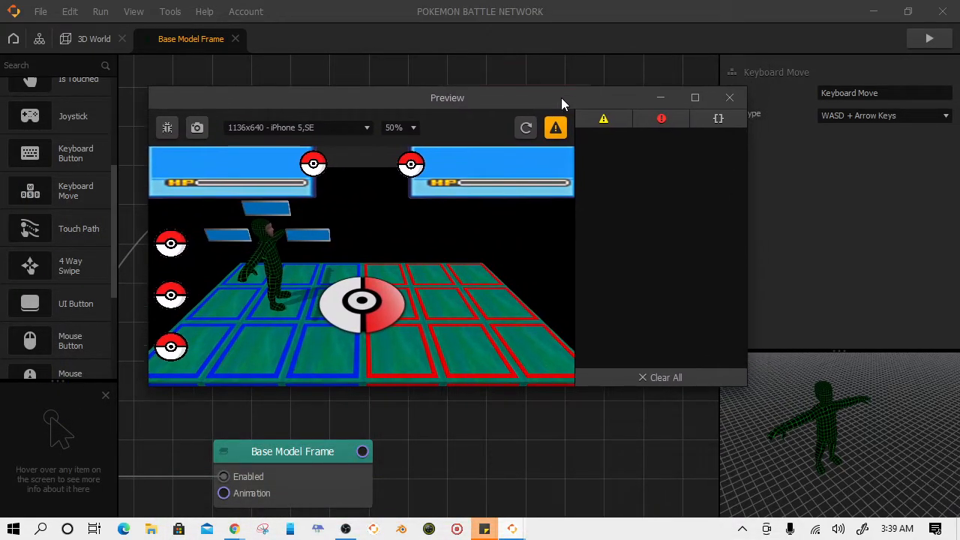
pyautogui.click(922, 116)
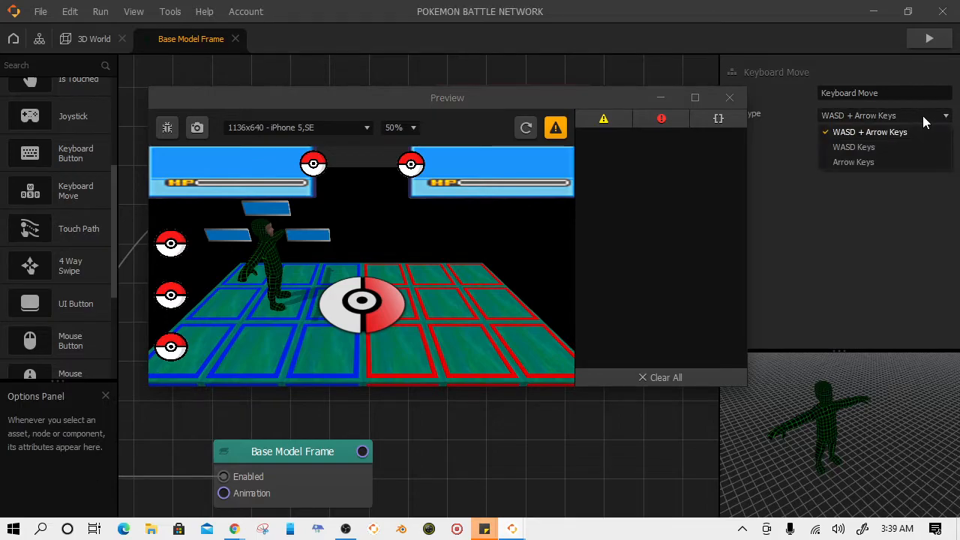
pyautogui.click(873, 148)
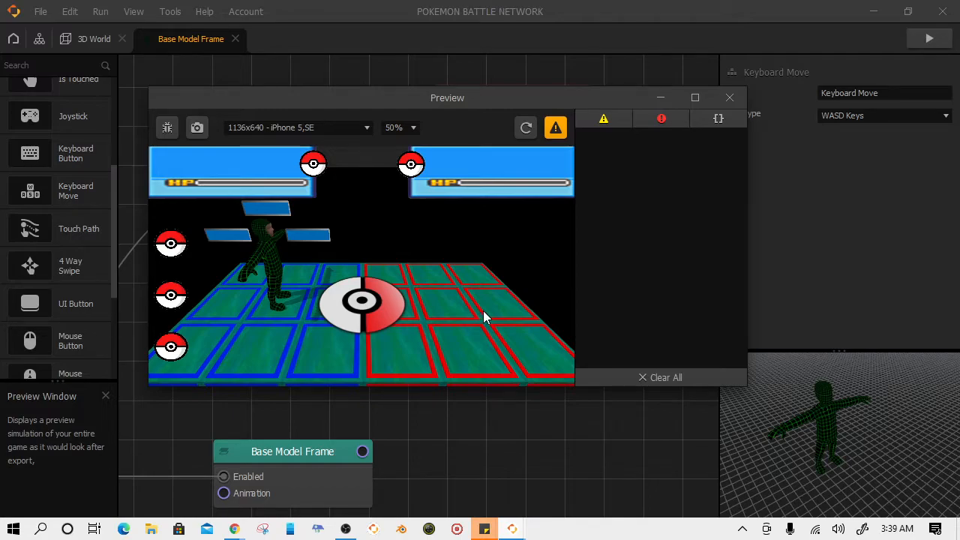
pyautogui.click(726, 103)
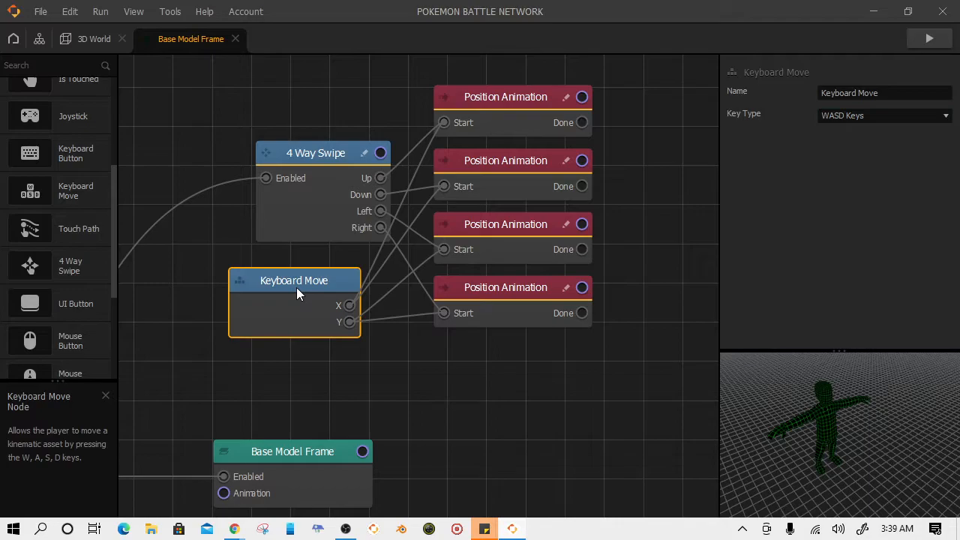
# Step: Move the Keyboard Move node away from the 4 Way Swipe node and inspect its wires to the Position Animation nodes
pyautogui.moveTo(298, 294); pyautogui.dragTo(222, 343)
pyautogui.moveTo(380, 178)
pyautogui.mouseDown()
pyautogui.moveTo(389, 218)
pyautogui.moveTo(381, 176)
pyautogui.moveTo(378, 189)
pyautogui.mouseUp()
pyautogui.moveTo(357, 271); pyautogui.dragTo(380, 189)
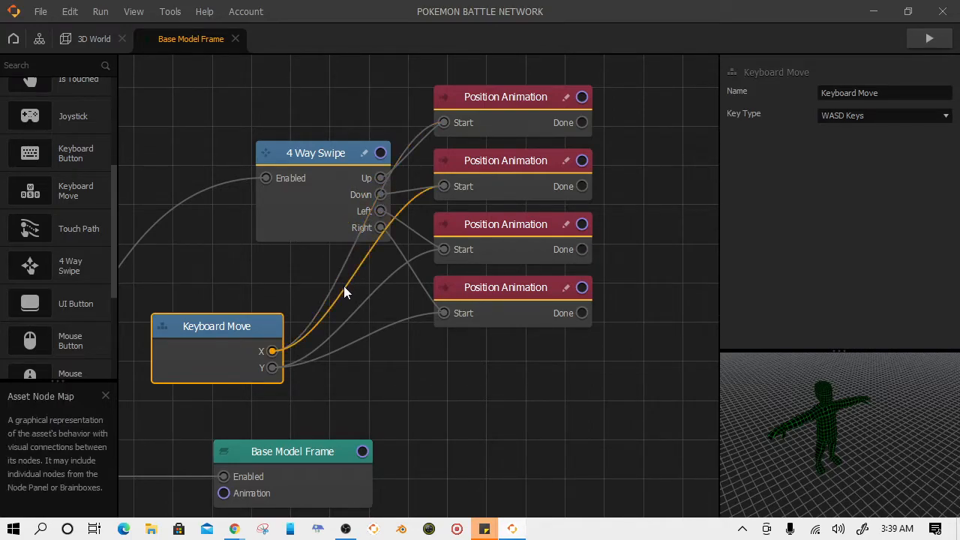
pyautogui.rightClick(291, 347)
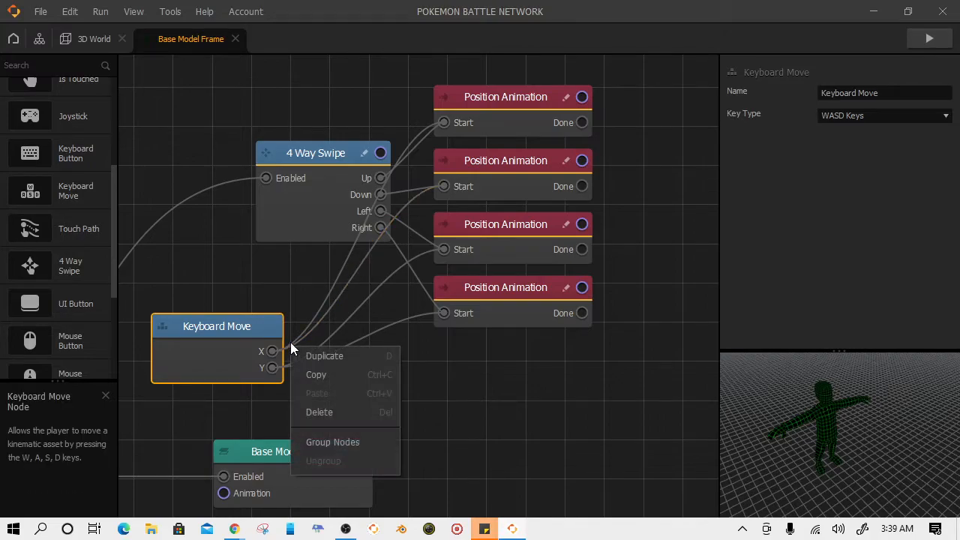
pyautogui.click(304, 324)
pyautogui.click(255, 325)
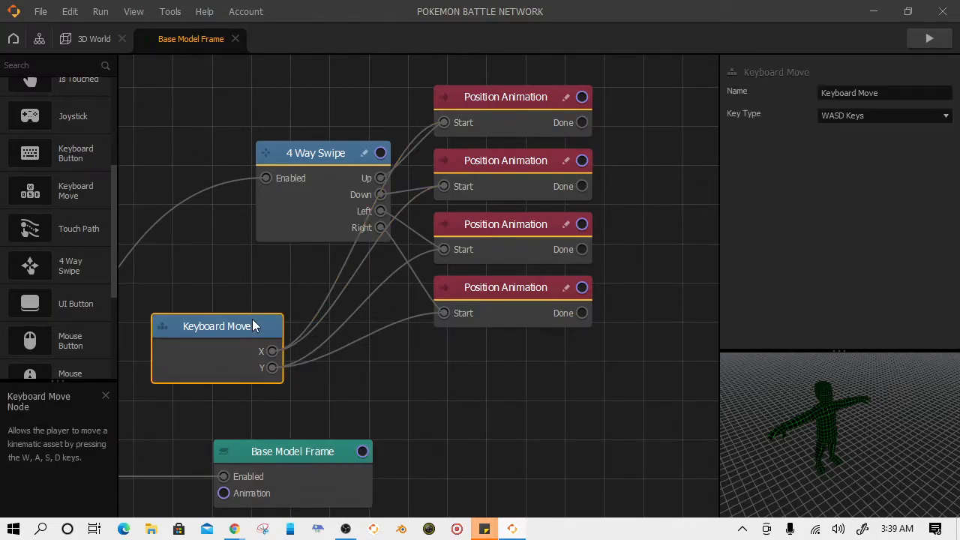
# Step: Set the Keyboard Move node's Key Type to Arrow Keys, test it in the game preview and close the preview
pyautogui.click(851, 116)
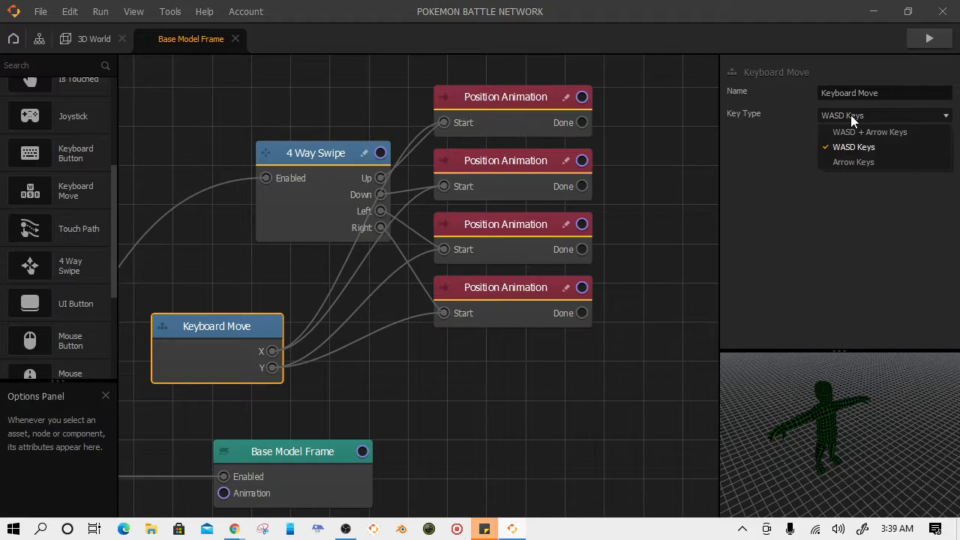
pyautogui.click(846, 162)
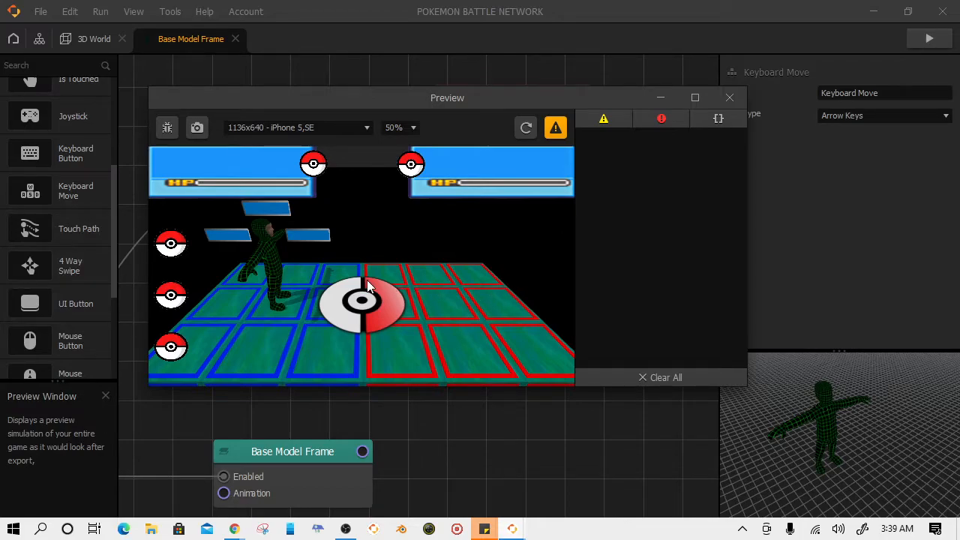
pyautogui.click(729, 97)
# Step: Delete the Keyboard Move node together with its connections
pyautogui.moveTo(240, 325); pyautogui.dragTo(241, 325)
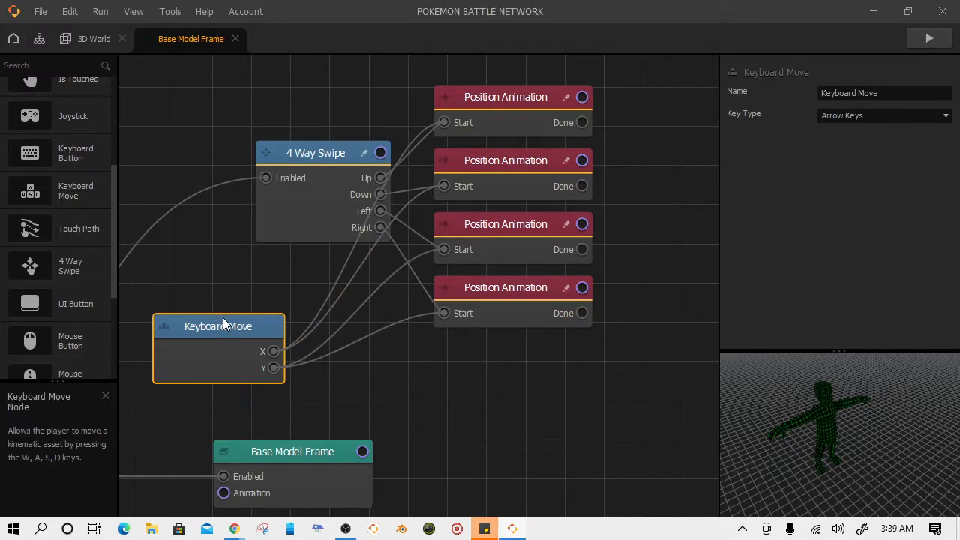
pyautogui.press('Delete')
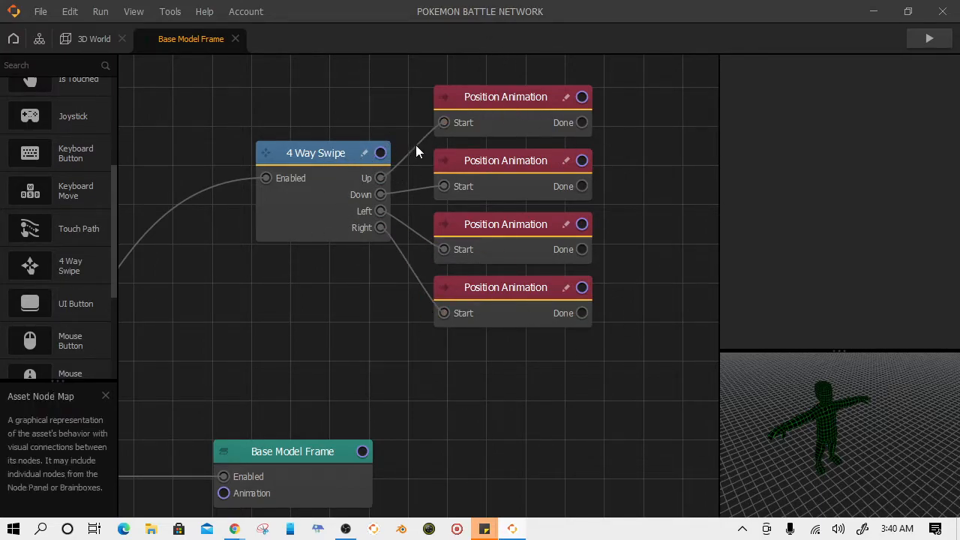
# Step: Disconnect the Start node's Created output from the 4 Way Swipe node's Enabled input, and select the 4 Way Swipe node
pyautogui.moveTo(518, 258); pyautogui.dragTo(533, 304, button='middle')
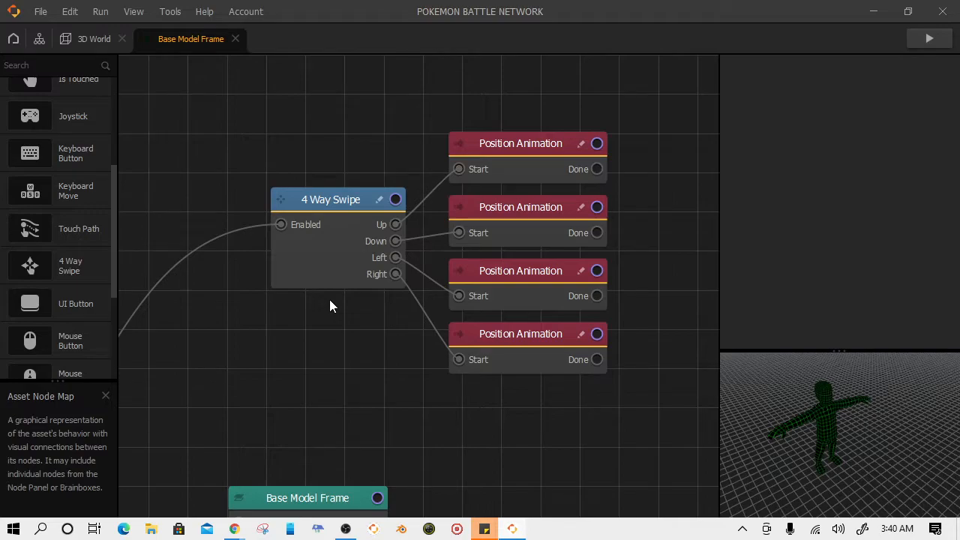
pyautogui.moveTo(265, 326); pyautogui.dragTo(461, 248)
pyautogui.scroll(-2, 466, 268)
pyautogui.moveTo(525, 386); pyautogui.dragTo(459, 386)
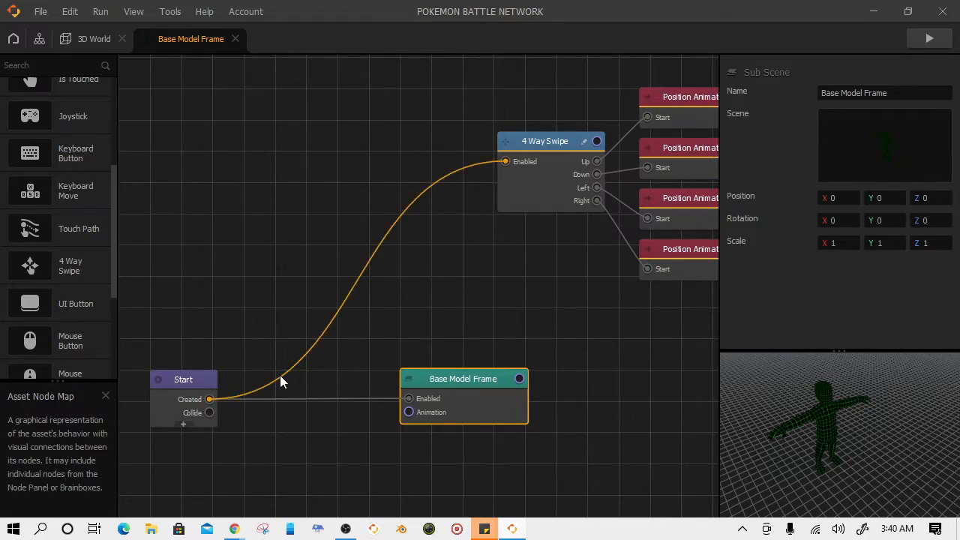
pyautogui.moveTo(280, 378); pyautogui.dragTo(536, 163)
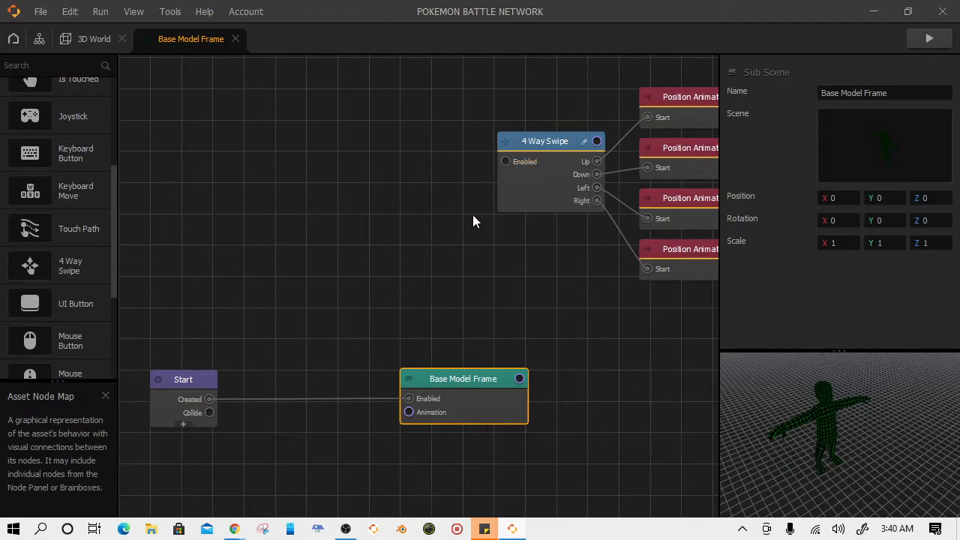
pyautogui.click(508, 159)
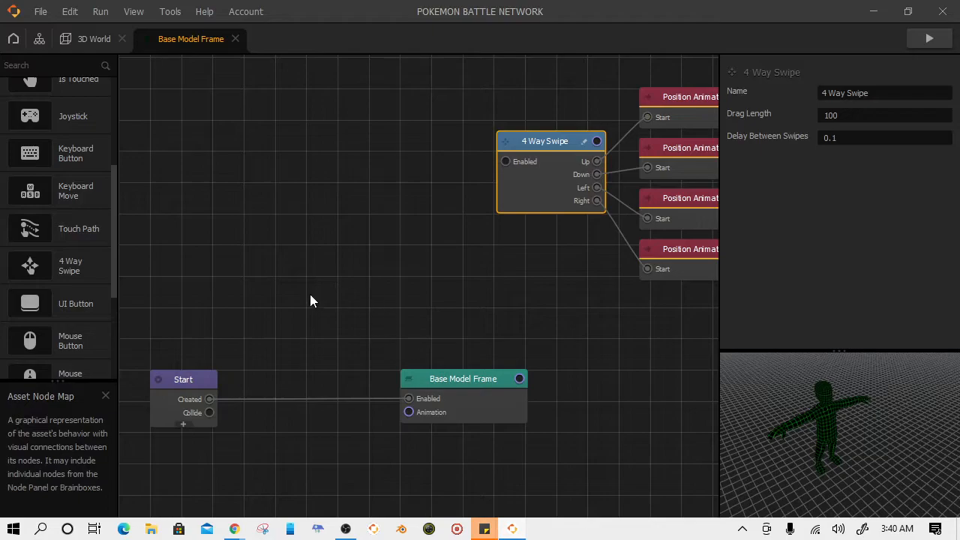
# Step: Add an Is Touched node, connect its Touched output to 4 Way Swipe's Enabled input, and test it in the game preview
pyautogui.moveTo(73, 80); pyautogui.dragTo(210, 180)
pyautogui.moveTo(342, 158); pyautogui.dragTo(343, 159)
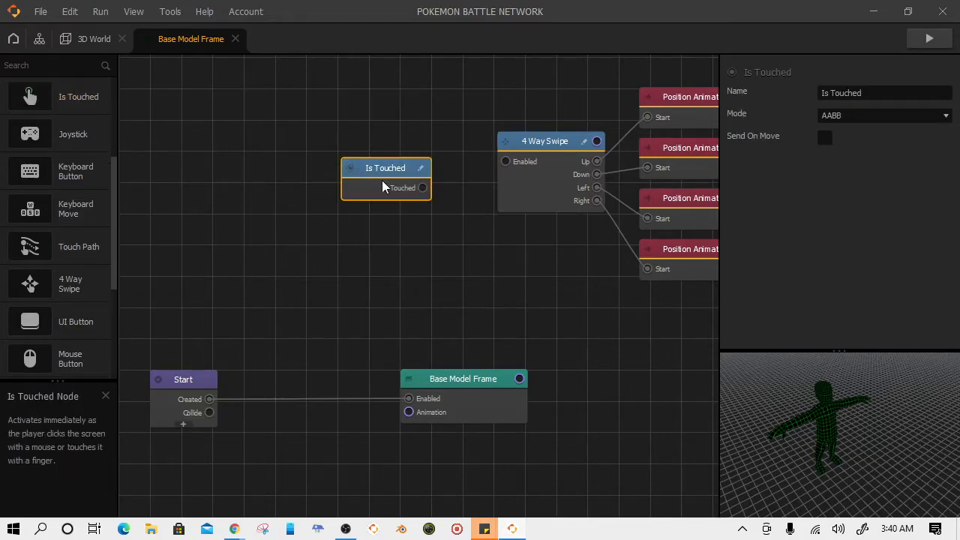
pyautogui.moveTo(423, 187); pyautogui.dragTo(506, 162)
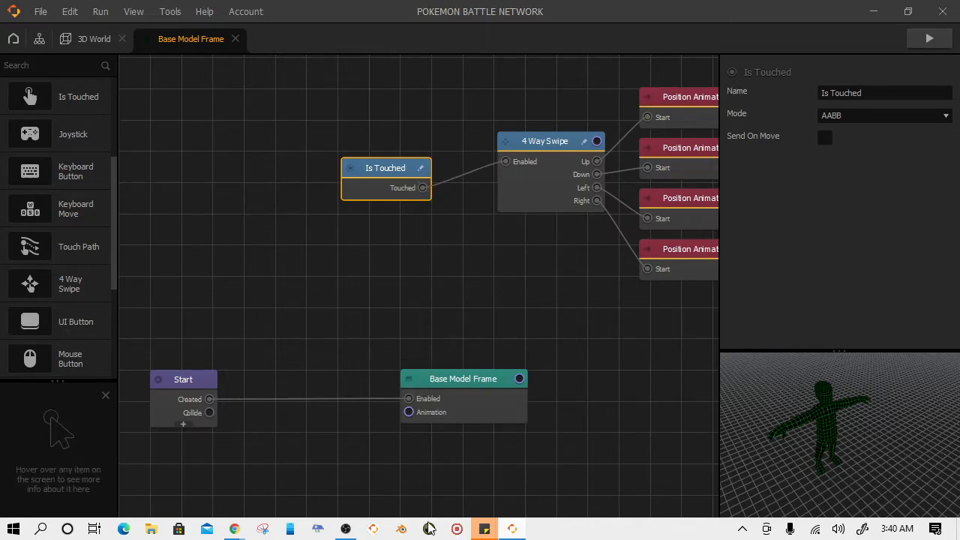
pyautogui.click(929, 39)
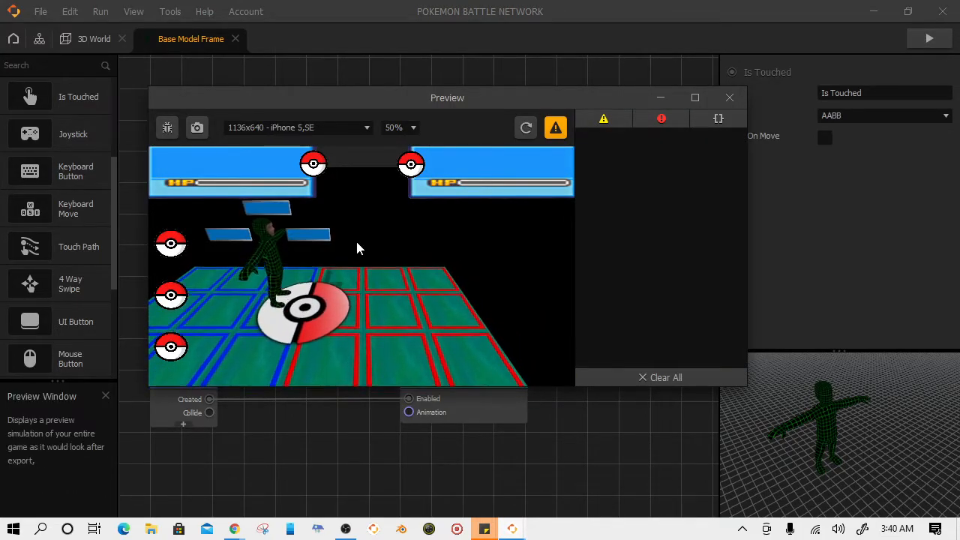
pyautogui.click(729, 100)
# Step: Replace the Is Touched node with a Keyboard Move node wired from X to 4 Way Swipe's Enabled input, and test it in the preview
pyautogui.moveTo(86, 212); pyautogui.dragTo(261, 212)
pyautogui.click(387, 188)
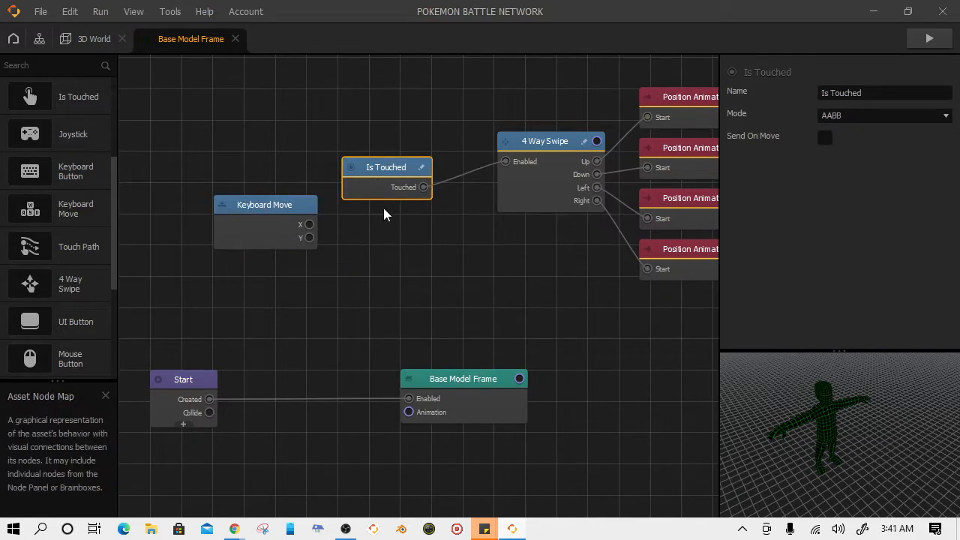
pyautogui.press('Delete')
pyautogui.moveTo(309, 225); pyautogui.dragTo(507, 163)
pyautogui.click(927, 41)
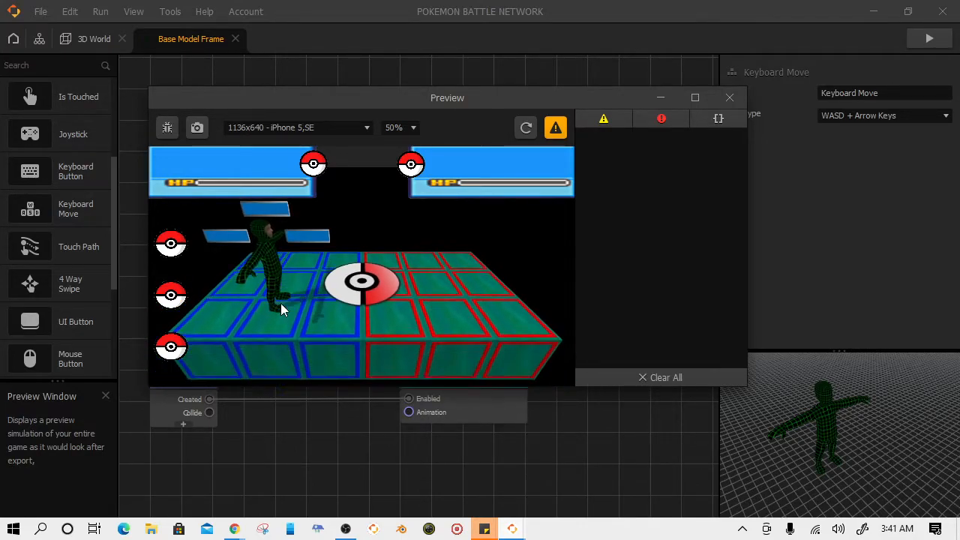
pyautogui.click(729, 98)
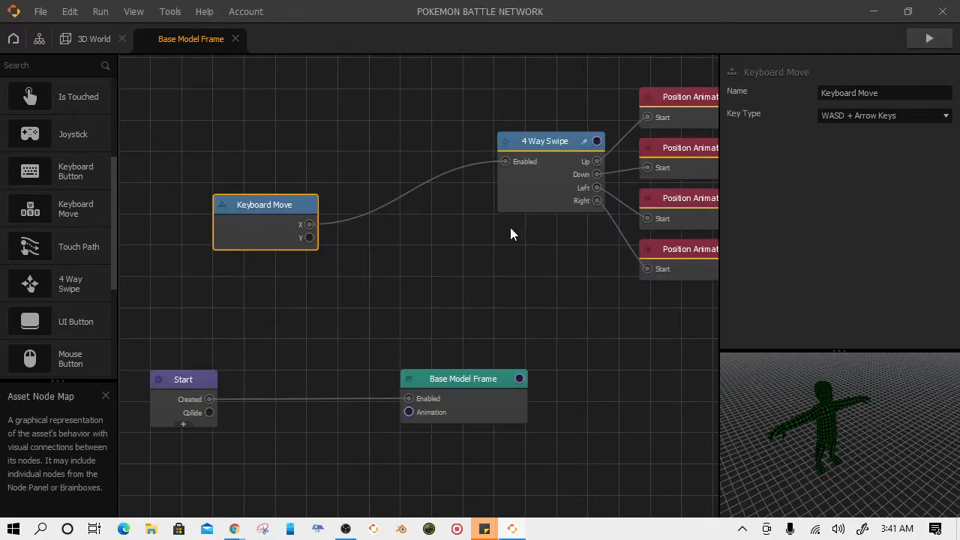
# Step: Disconnect the Keyboard Move node from the 4 Way Swipe node and delete it
pyautogui.moveTo(506, 161); pyautogui.dragTo(428, 274)
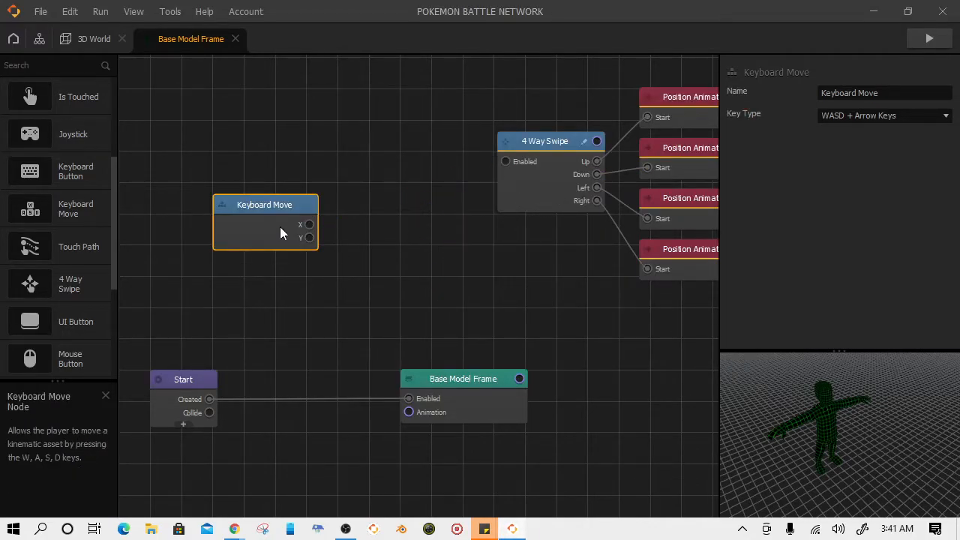
pyautogui.press('Delete')
# Step: Open the 4 Way Swipe node's script and examine how its touch functions emit the swipe directions
pyautogui.doubleClick(502, 193)
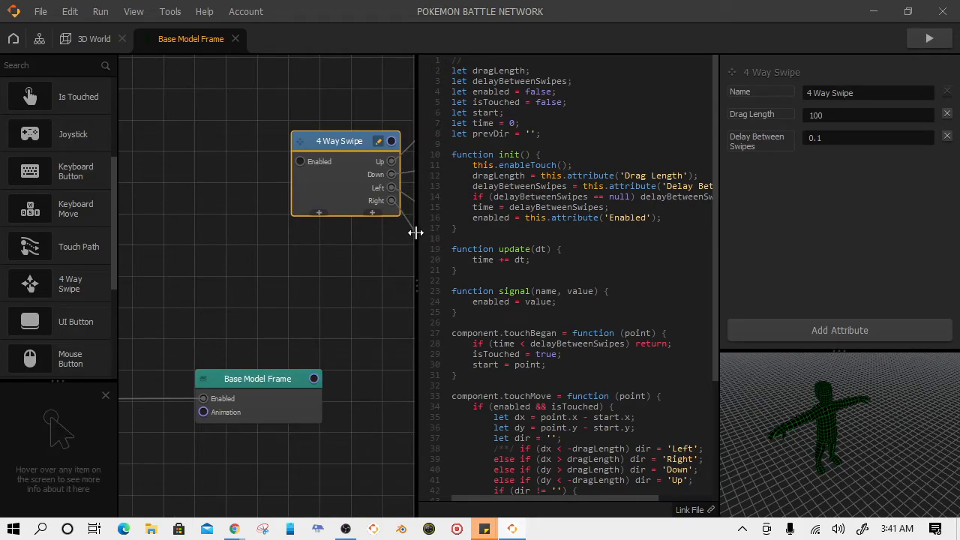
pyautogui.moveTo(415, 234); pyautogui.dragTo(269, 238)
pyautogui.scroll(-4, 315, 247)
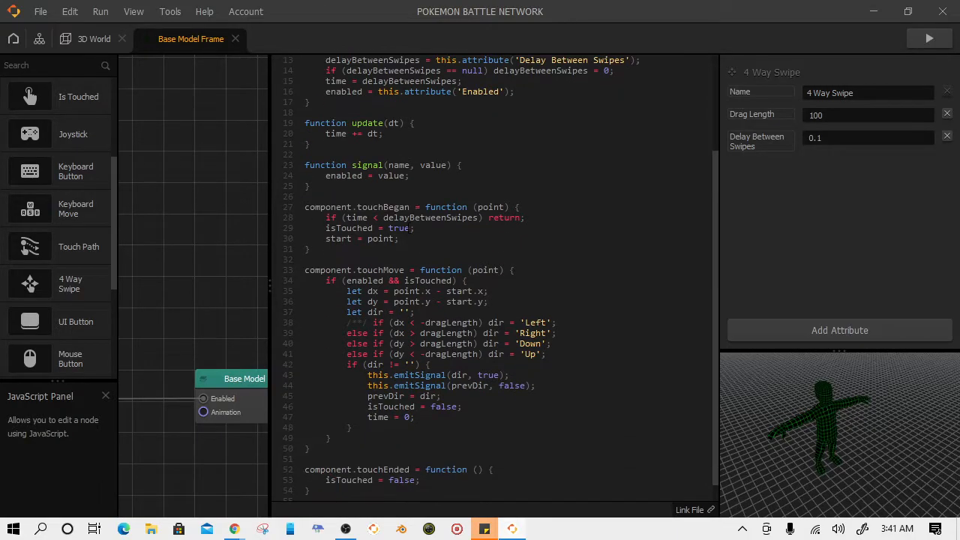
pyautogui.moveTo(267, 276); pyautogui.dragTo(502, 278)
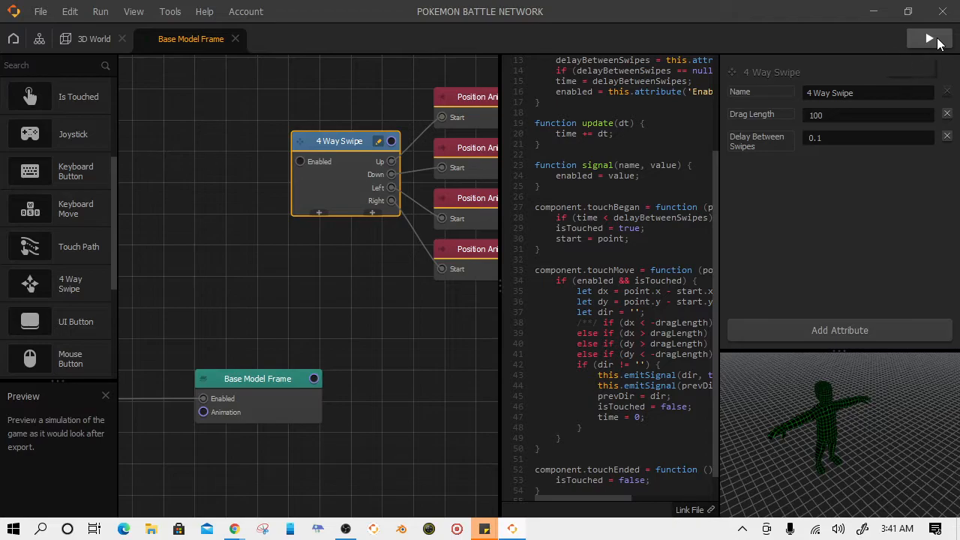
# Step: Reopen the POKEMON BATTLE NETWORK project from the recent files, discarding the unsaved changes
pyautogui.click(36, 42)
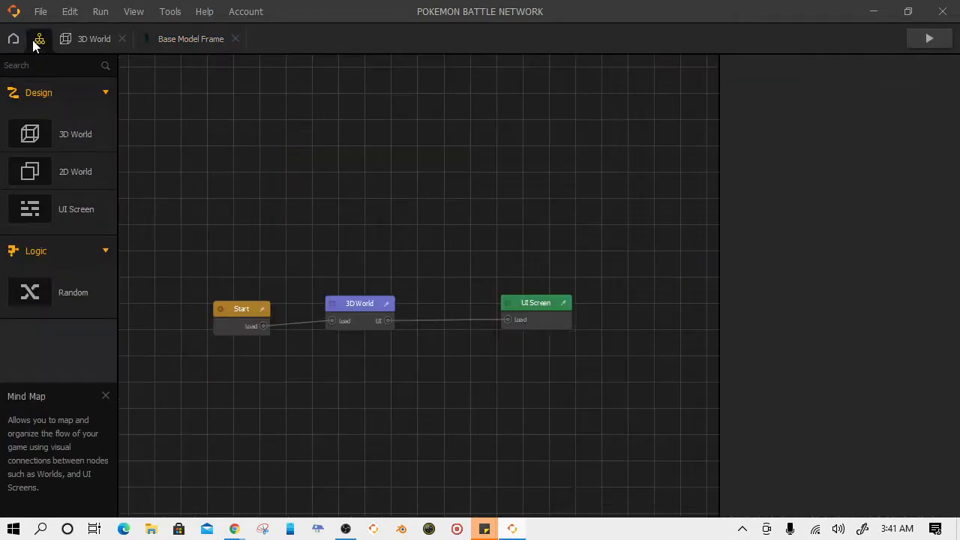
pyautogui.click(13, 39)
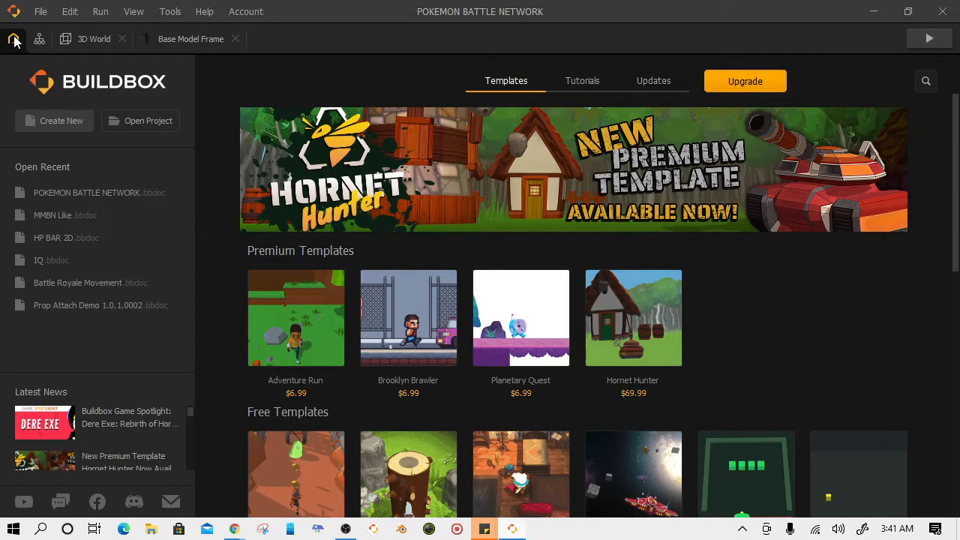
pyautogui.click(69, 193)
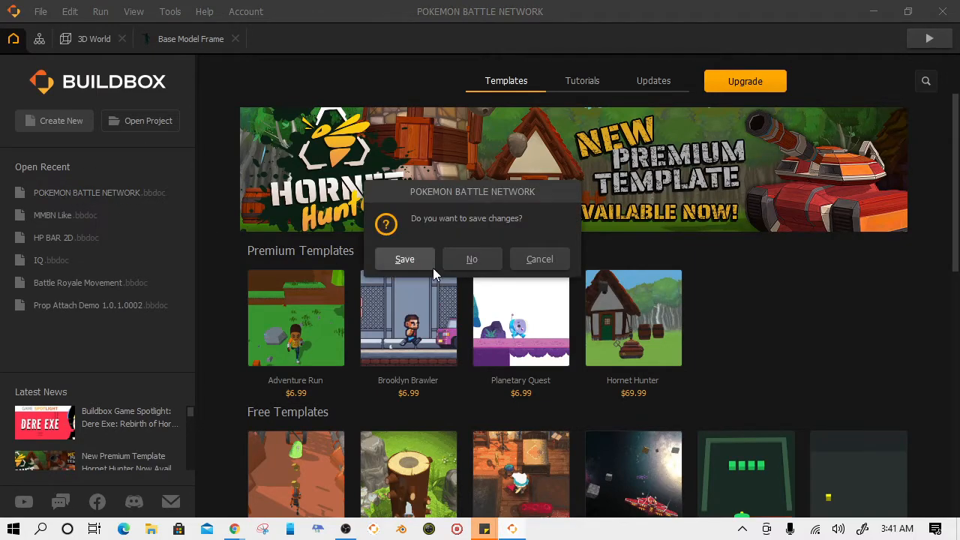
pyautogui.click(466, 264)
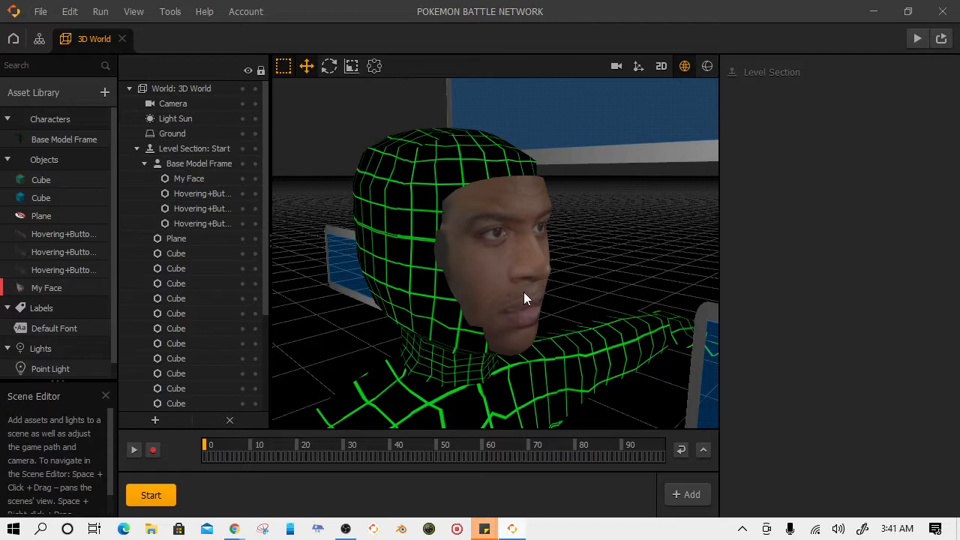
pyautogui.scroll(-10, 493, 276)
# Step: Open the recent project MMBN Like without saving changes to the current one
pyautogui.click(39, 38)
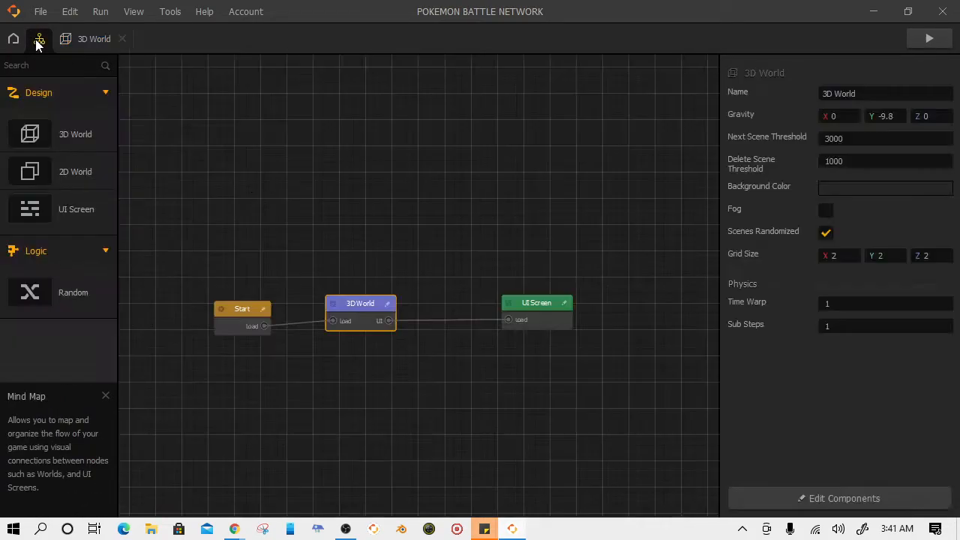
pyautogui.click(12, 39)
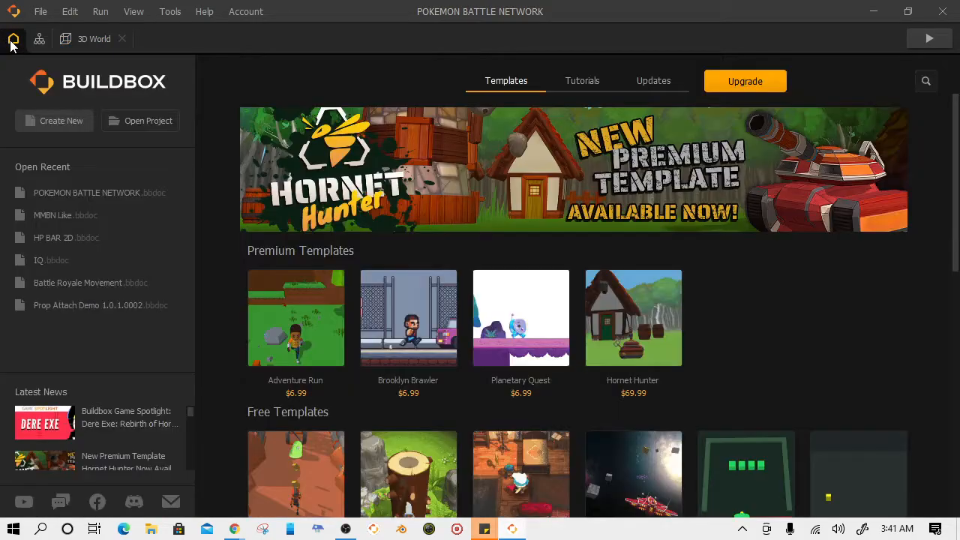
pyautogui.click(66, 216)
pyautogui.click(459, 255)
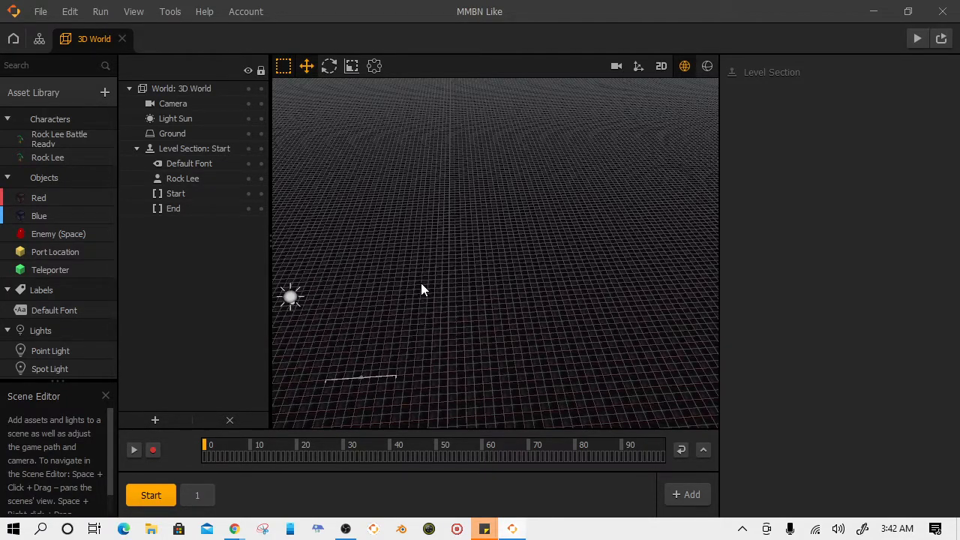
# Step: Examine the tiled ground and the character's surroundings in the 3D World's Start scene
pyautogui.scroll(-5, 430, 248)
pyautogui.scroll(10, 492, 348)
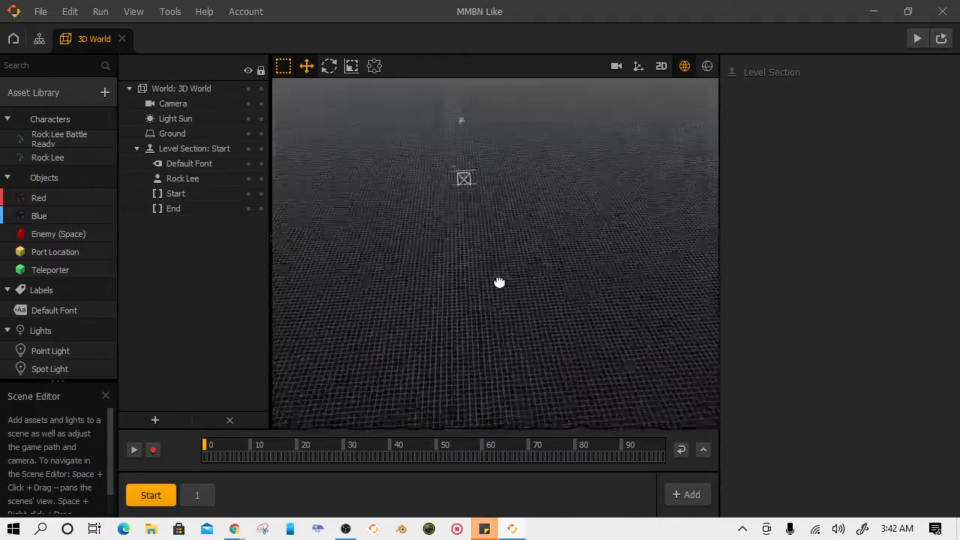
pyautogui.scroll(-5, 493, 303)
pyautogui.scroll(10, 492, 299)
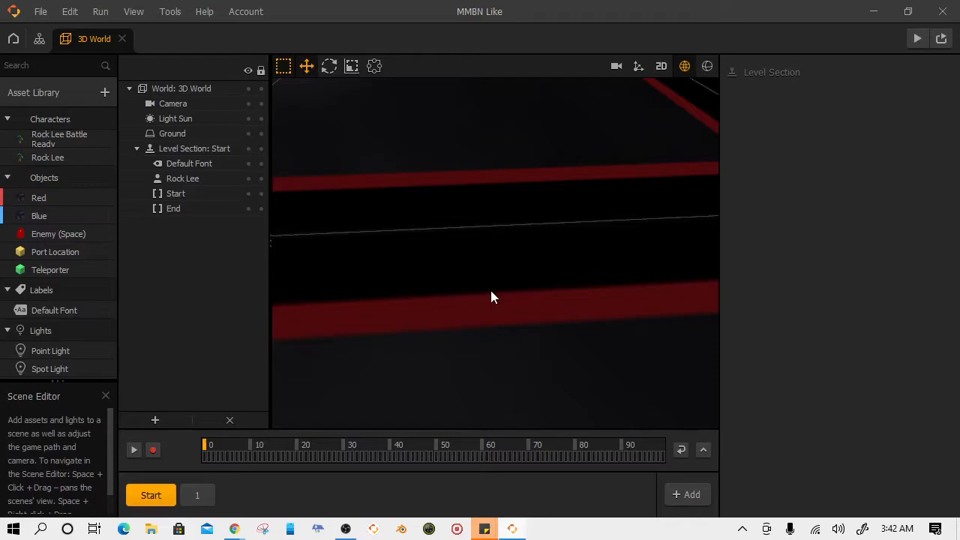
pyautogui.scroll(-5, 491, 291)
pyautogui.scroll(2, 499, 311)
pyautogui.moveTo(499, 308); pyautogui.dragTo(496, 308)
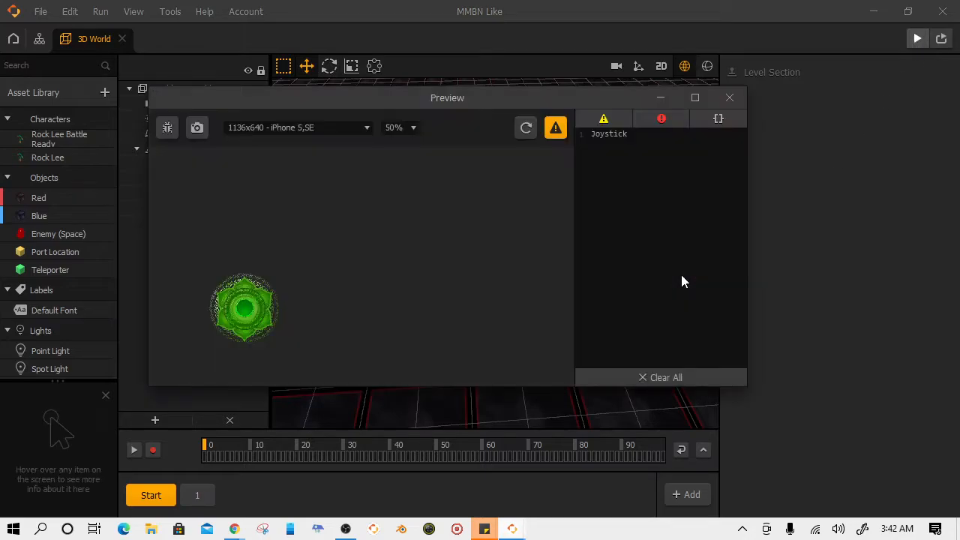
# Step: Test the joystick movement, teleport and battle start in the game preview, clear the log and close the preview
pyautogui.moveTo(242, 312); pyautogui.dragTo(62, 278)
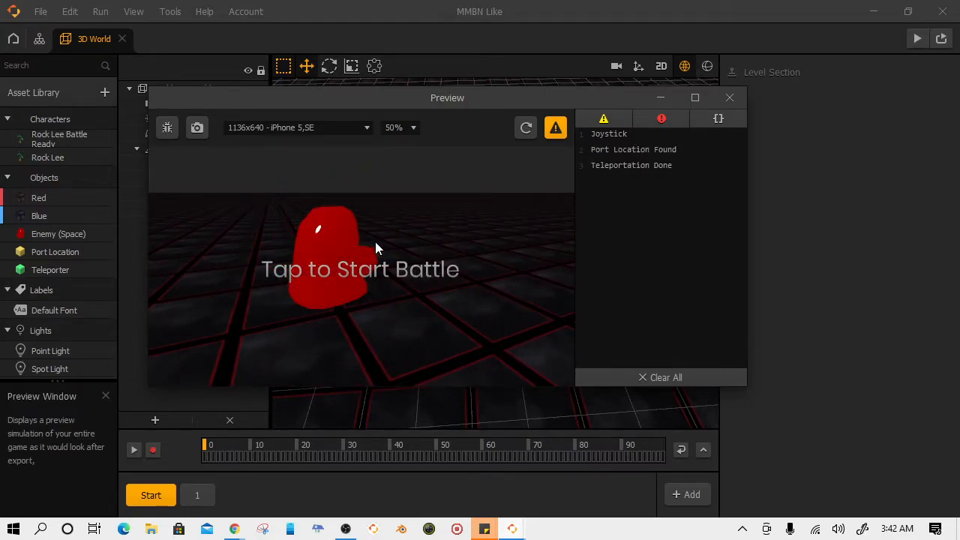
pyautogui.click(340, 271)
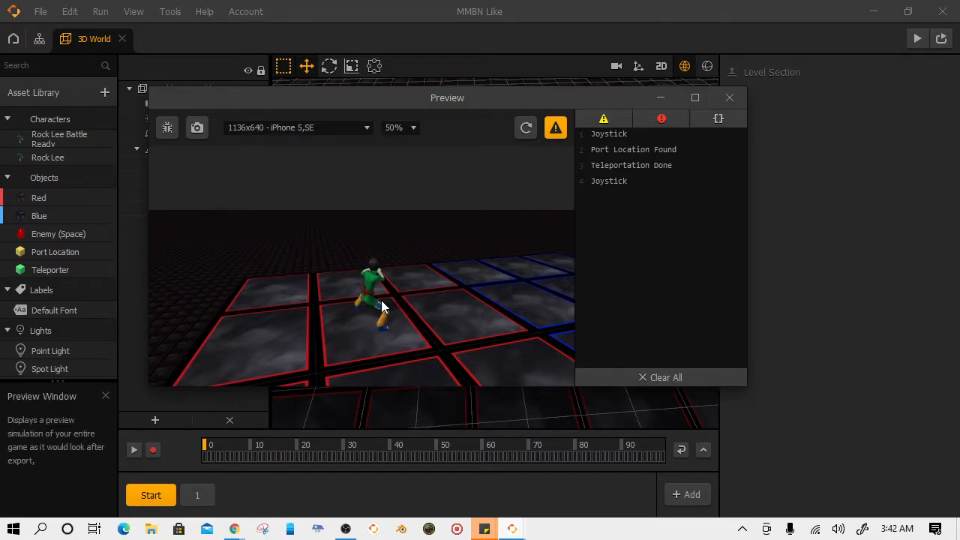
pyautogui.click(661, 379)
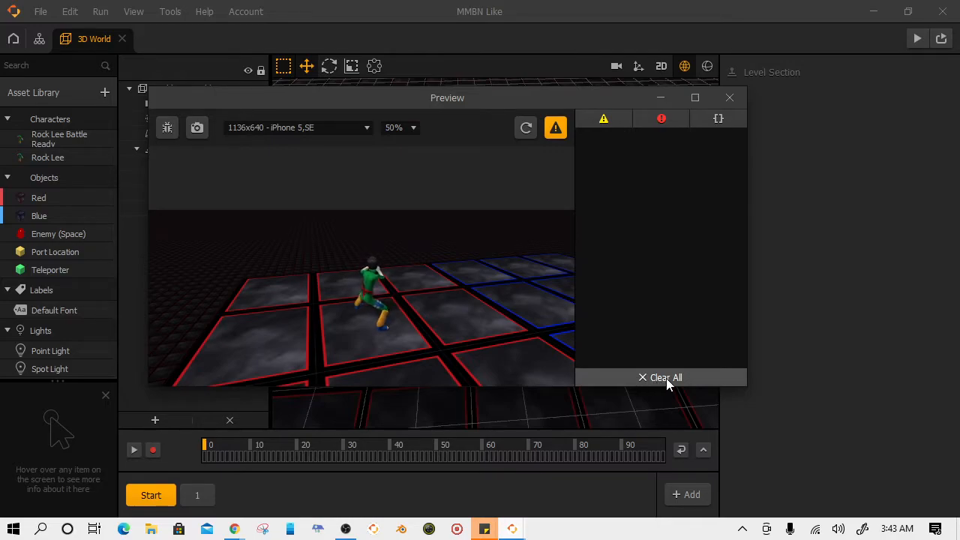
pyautogui.click(727, 98)
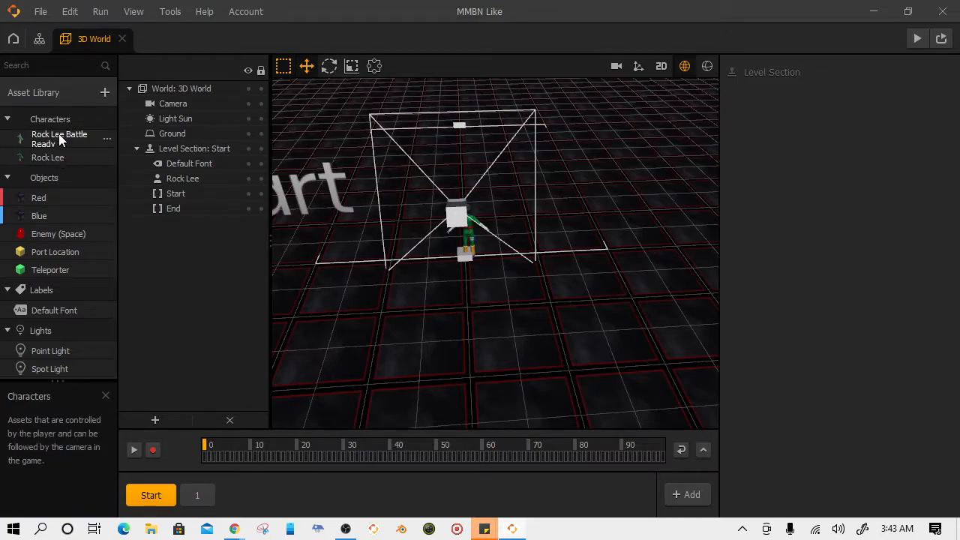
# Step: Open the Rock Lee character's node map and group the unused Camera Position Animation, Camera Rotation Animation and Remove nodes above the graph
pyautogui.doubleClick(57, 159)
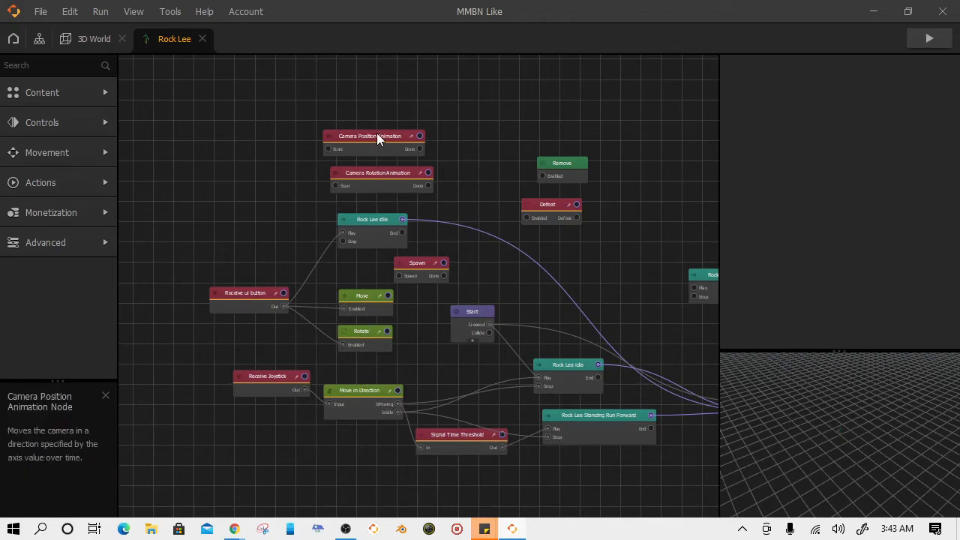
pyautogui.moveTo(377, 135); pyautogui.dragTo(574, 91)
pyautogui.moveTo(397, 181); pyautogui.dragTo(584, 131)
pyautogui.moveTo(563, 91); pyautogui.dragTo(554, 81)
pyautogui.moveTo(548, 162); pyautogui.dragTo(650, 81)
pyautogui.moveTo(585, 127); pyautogui.dragTo(571, 125)
pyautogui.moveTo(563, 82); pyautogui.dragTo(553, 82)
# Step: Move the unused Defeat and Spawn nodes up beneath the Remove node
pyautogui.moveTo(544, 210); pyautogui.dragTo(660, 124)
pyautogui.moveTo(638, 188); pyautogui.dragTo(570, 188)
pyautogui.moveTo(364, 268); pyautogui.dragTo(601, 159)
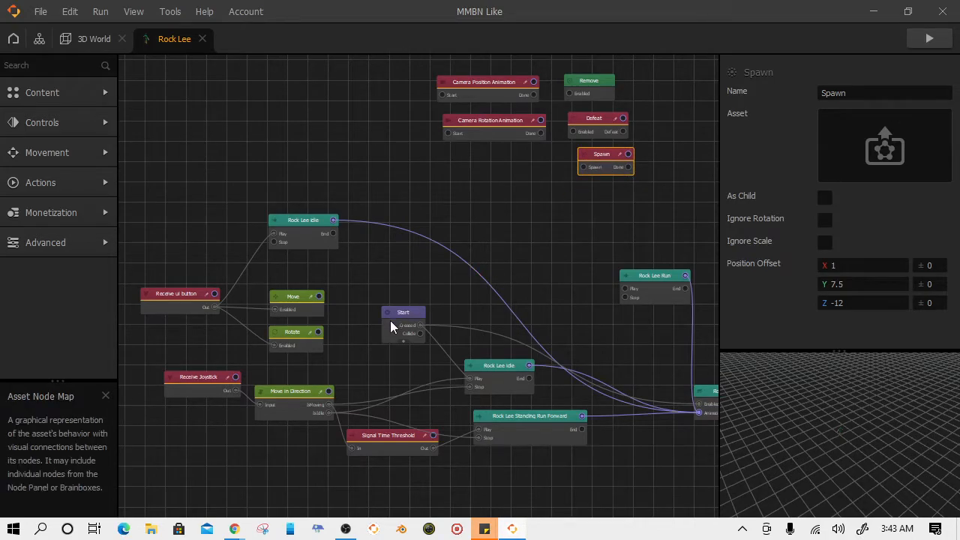
# Step: Disconnect the Rock Lee Run animation node from the Rock Lee idle model and place it beside the Spawn node
pyautogui.moveTo(577, 298); pyautogui.dragTo(497, 208)
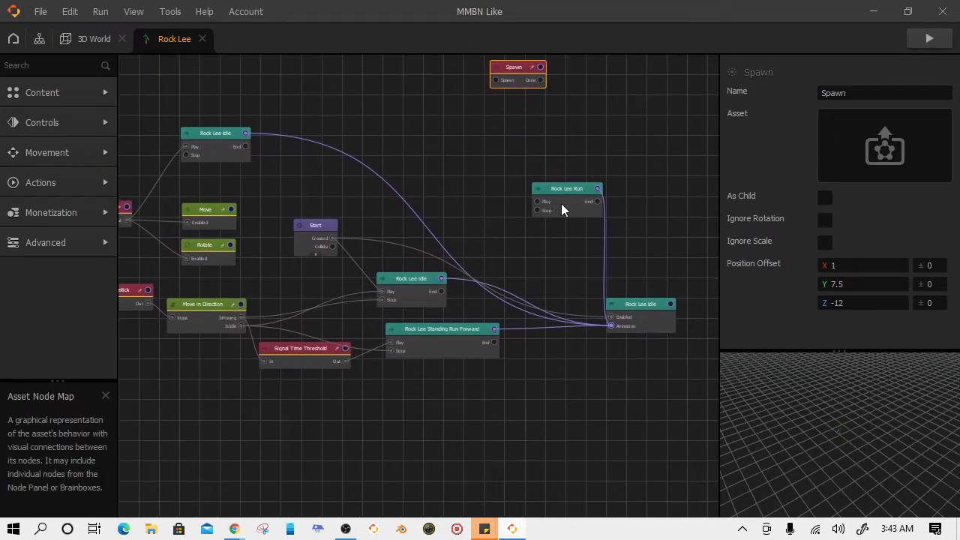
pyautogui.click(561, 203)
pyautogui.moveTo(604, 249); pyautogui.dragTo(576, 290)
pyautogui.moveTo(522, 187); pyautogui.dragTo(428, 173)
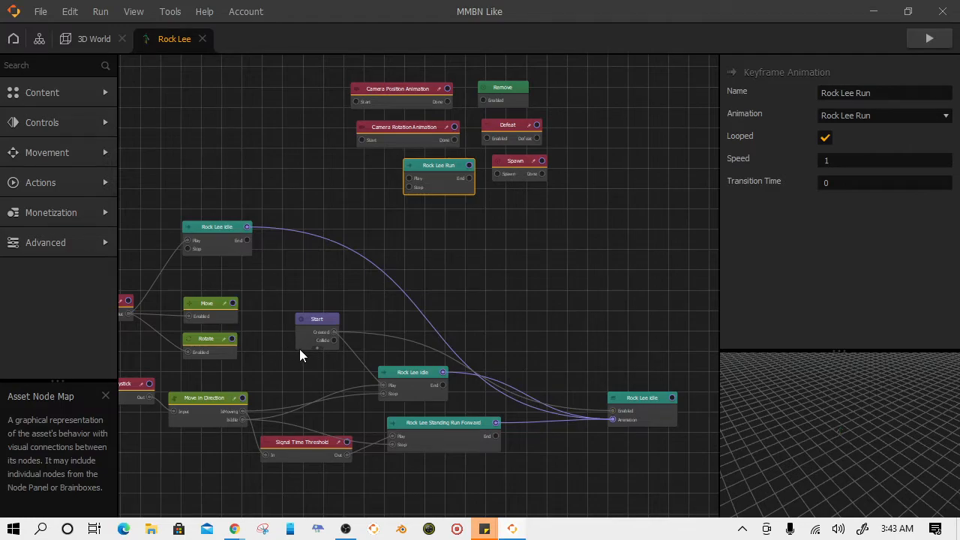
# Step: Shift the Signal Time Threshold node slightly lower so its wires from Move in Direction to Rock Lee Standing Run Forward stand apart
pyautogui.moveTo(264, 363); pyautogui.dragTo(339, 251, button='middle')
pyautogui.scroll(1, 551, 411)
pyautogui.moveTo(551, 412); pyautogui.dragTo(477, 365, button='middle')
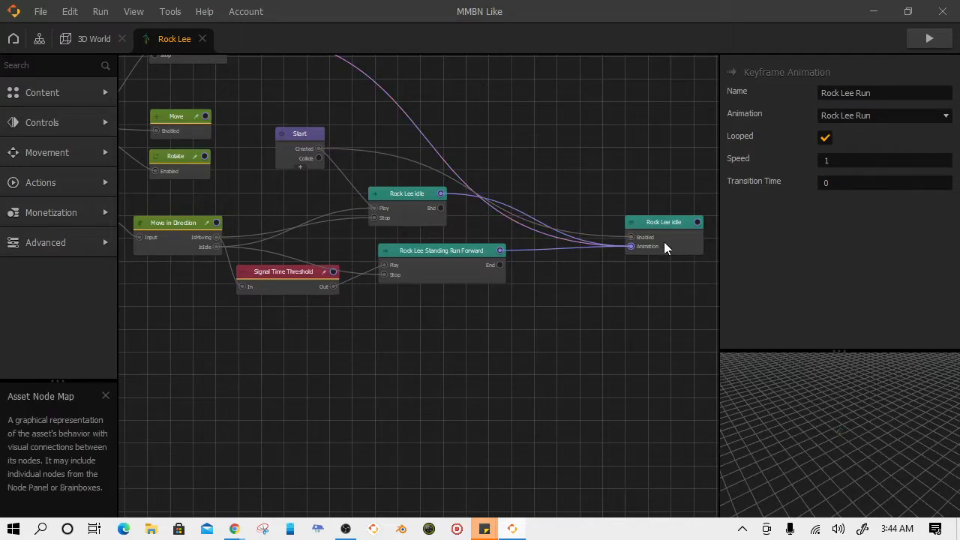
pyautogui.moveTo(325, 361); pyautogui.dragTo(447, 367, button='middle')
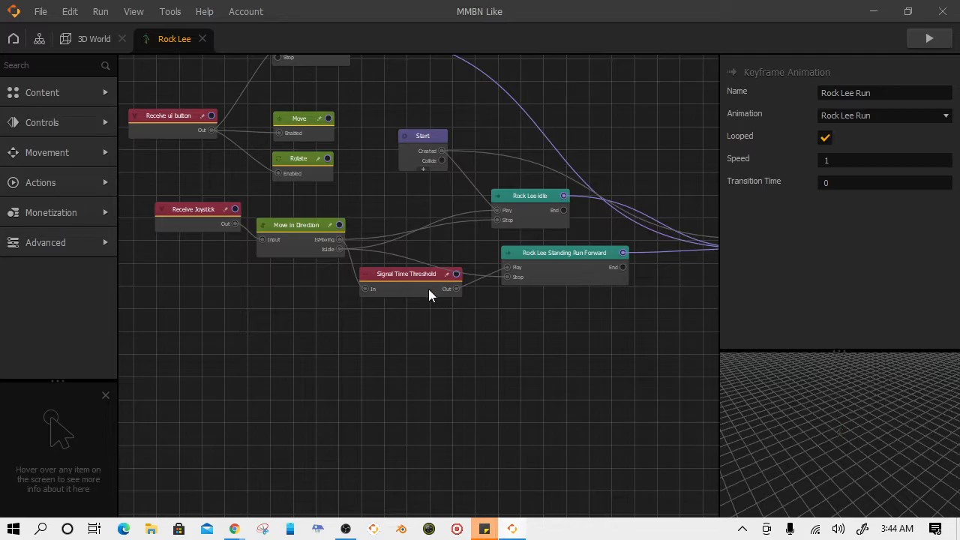
pyautogui.moveTo(418, 274); pyautogui.dragTo(407, 306)
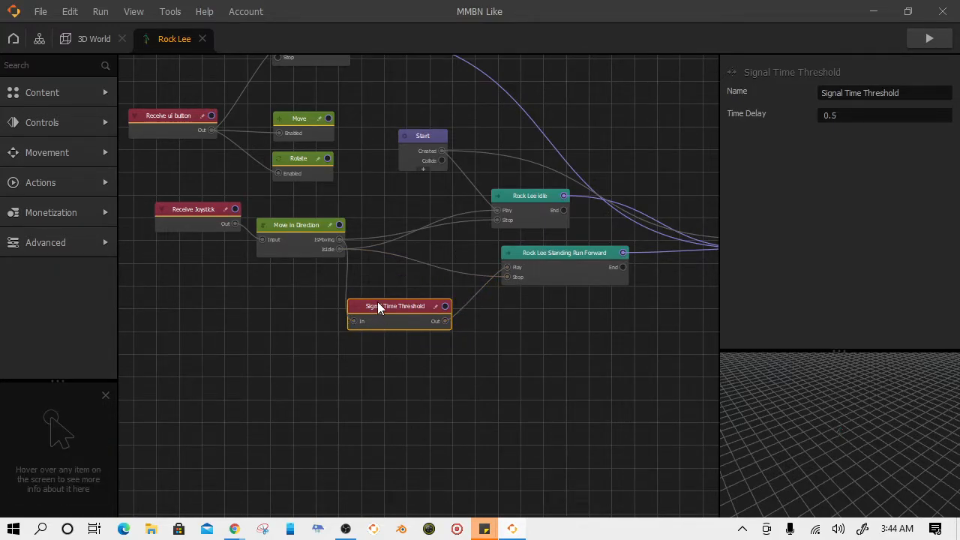
pyautogui.moveTo(380, 314); pyautogui.dragTo(400, 301)
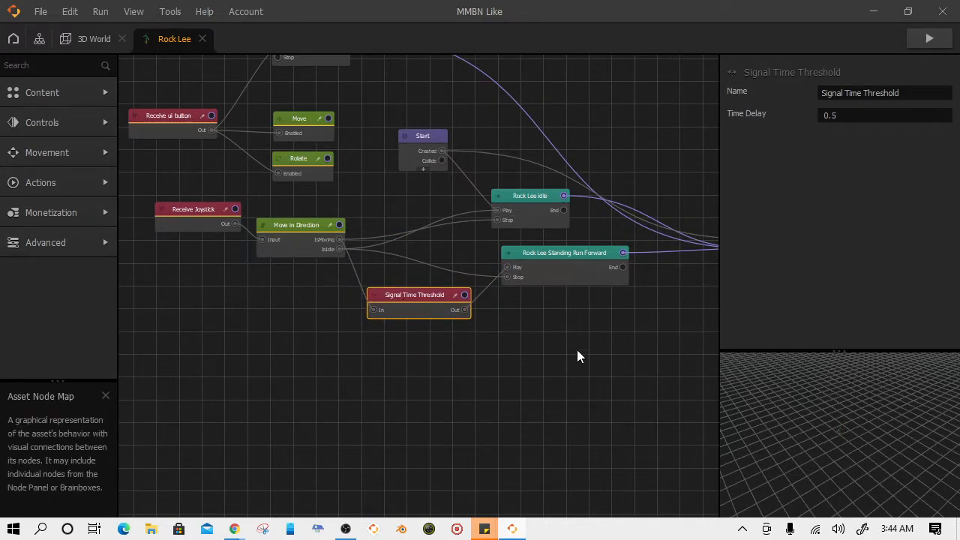
# Step: Move the Receive Joystick node farther from Move in Direction and place the Signal Time Threshold node well below the graph
pyautogui.moveTo(195, 217); pyautogui.dragTo(177, 229)
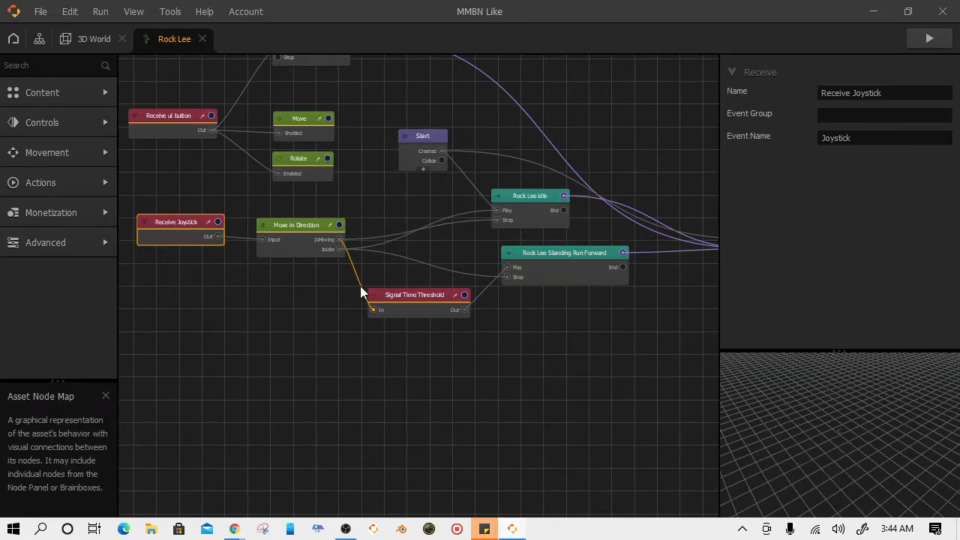
pyautogui.moveTo(418, 312); pyautogui.dragTo(419, 396)
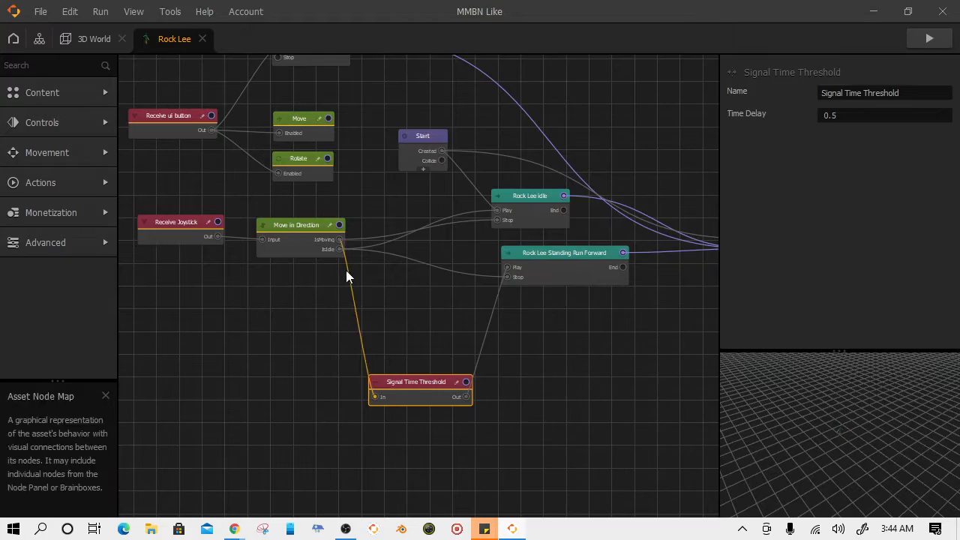
pyautogui.moveTo(403, 332); pyautogui.dragTo(446, 394)
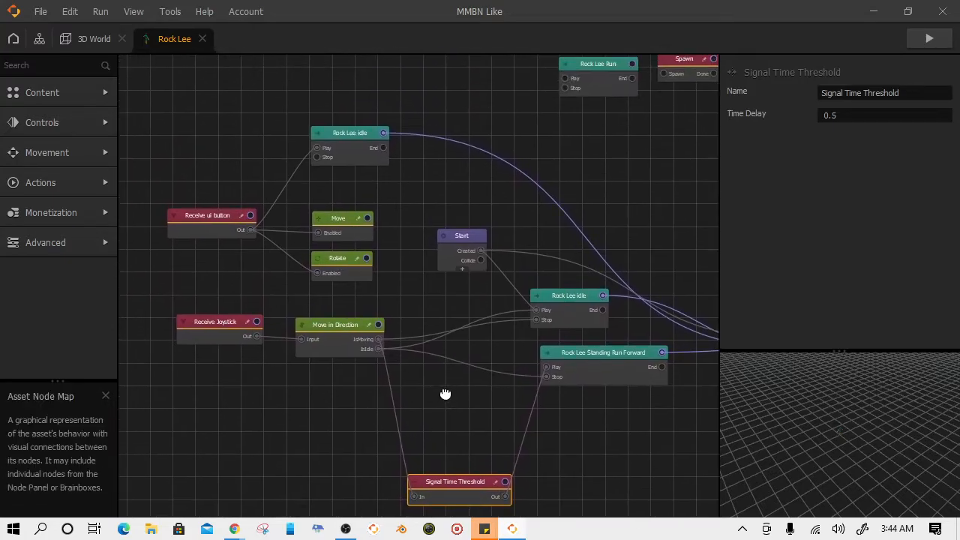
# Step: Examine the event settings of the Receive Joystick node in the Rock Lee node map
pyautogui.scroll(3, 319, 262)
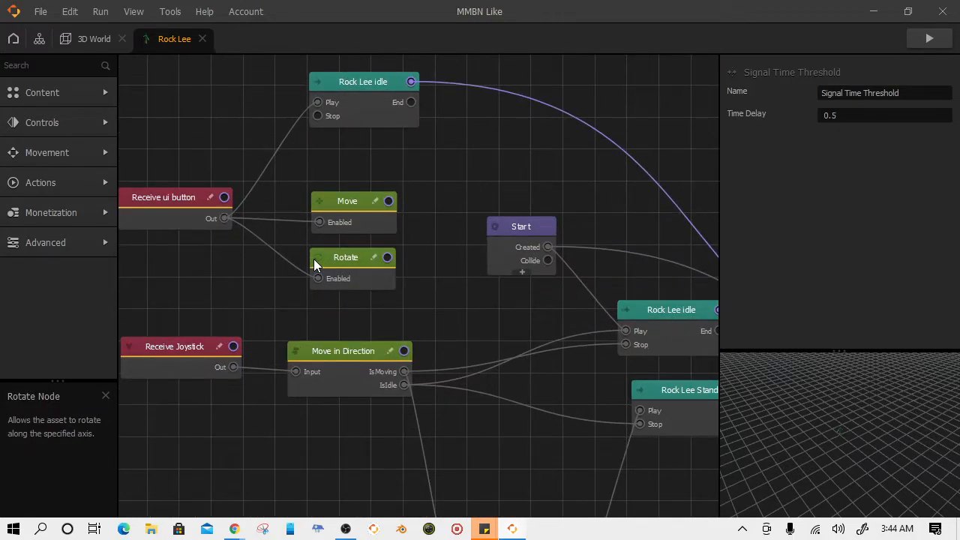
pyautogui.scroll(-2, 314, 259)
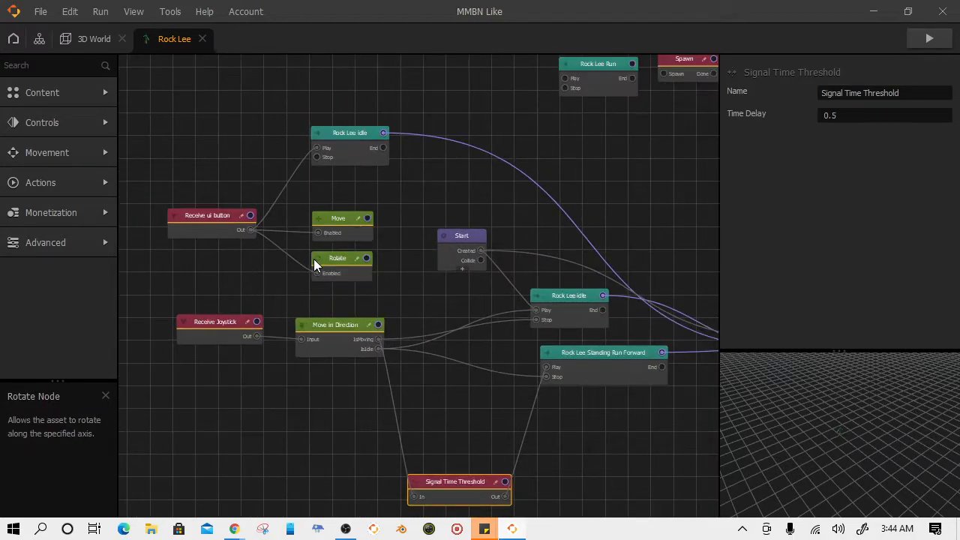
pyautogui.scroll(-3, 383, 248)
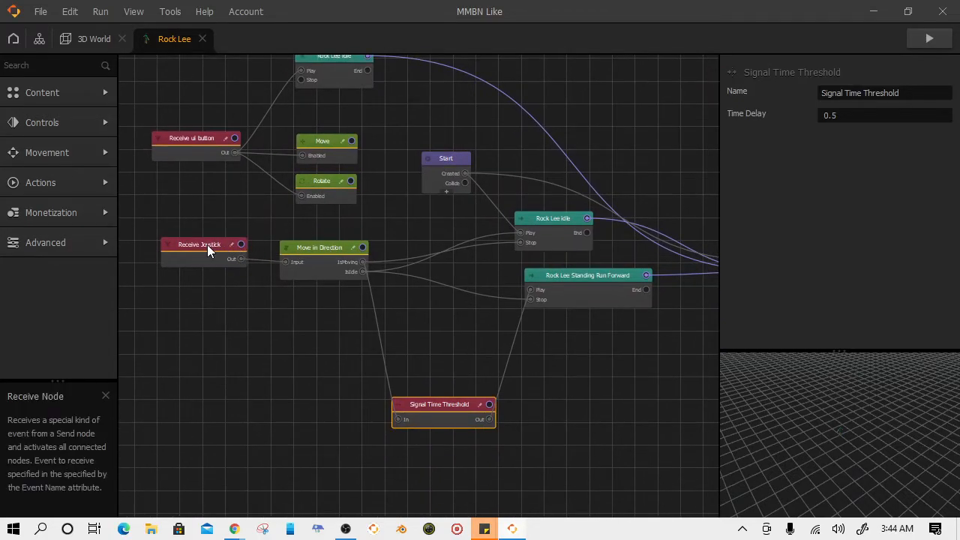
pyautogui.click(194, 257)
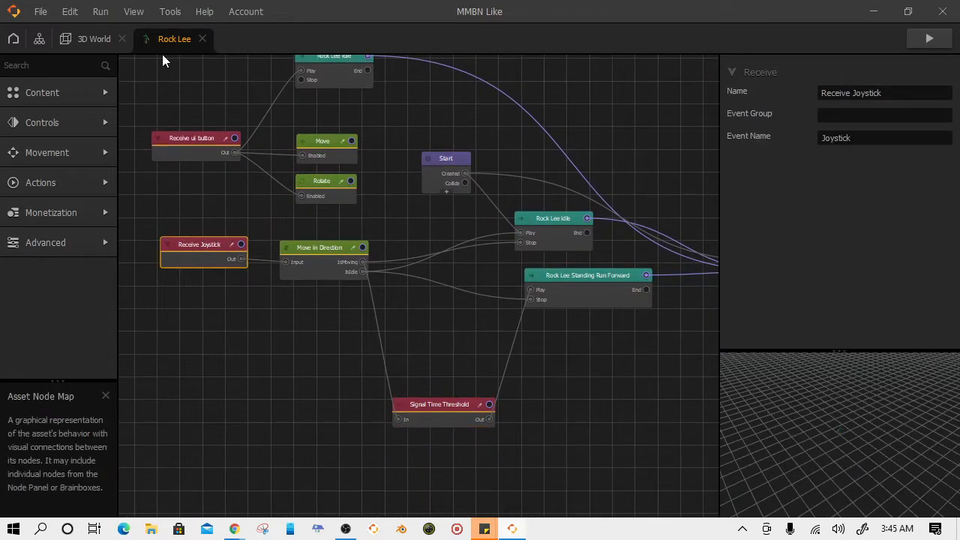
# Step: Open the UI Screen connected to the 3D World in the project's mind map
pyautogui.click(93, 37)
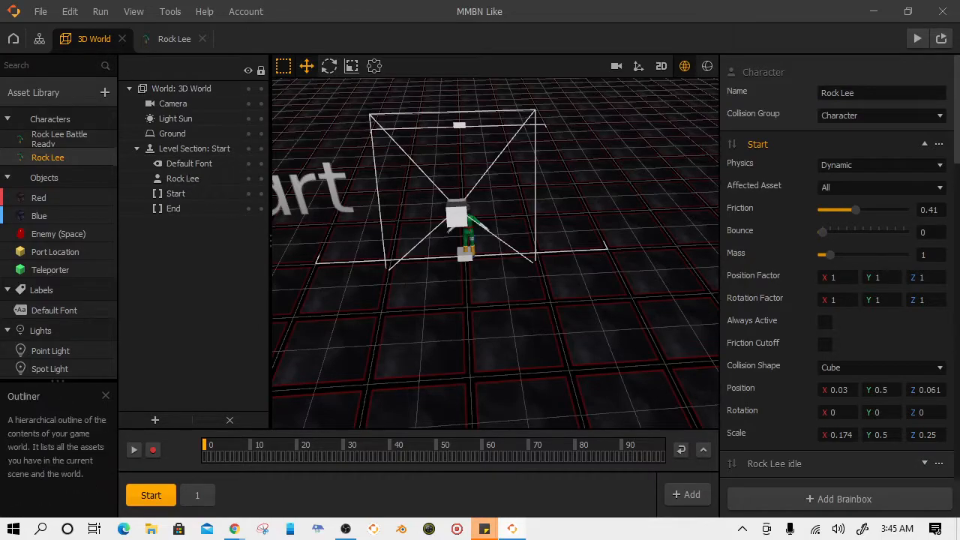
pyautogui.click(39, 40)
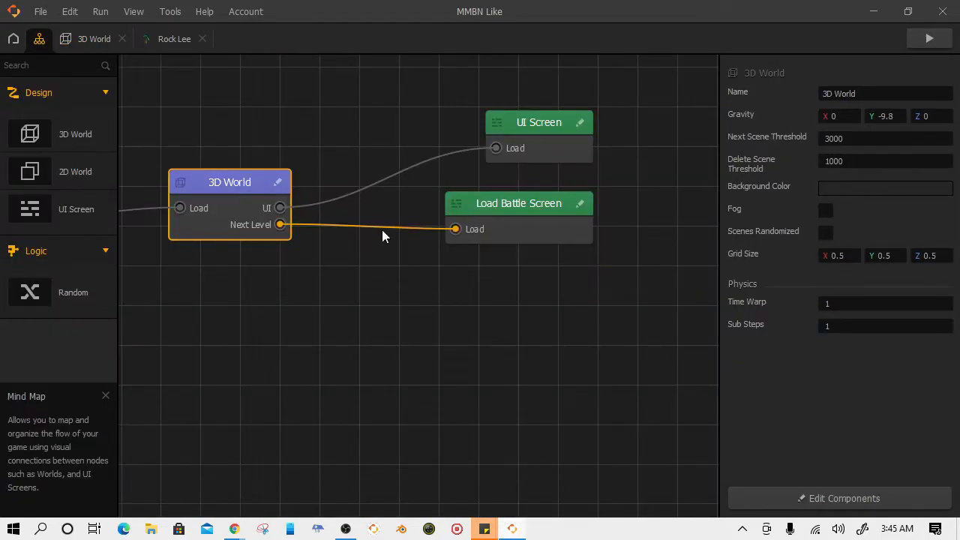
pyautogui.click(536, 133)
pyautogui.doubleClick(536, 133)
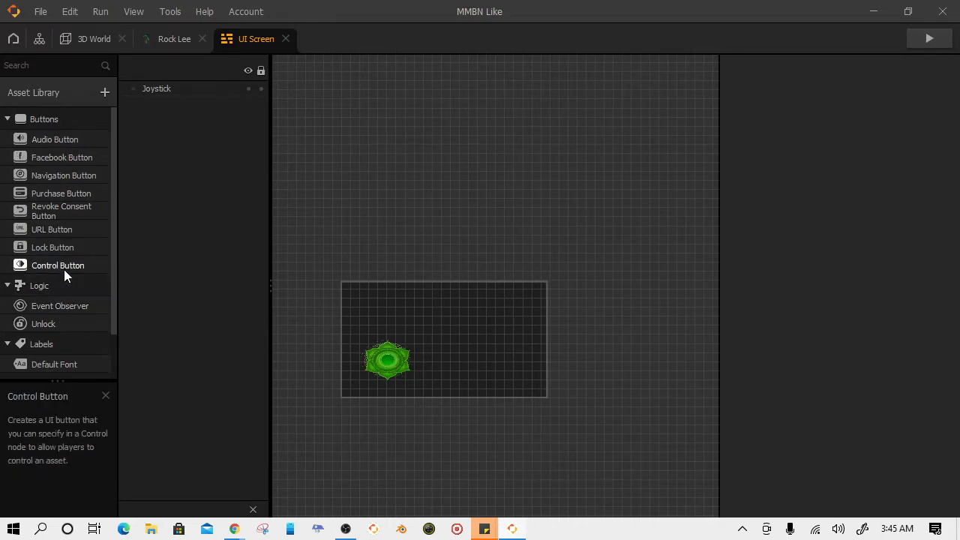
# Step: Look through the Shapes and Controls categories of the UI asset library for the Joystick, and close the library
pyautogui.click(105, 92)
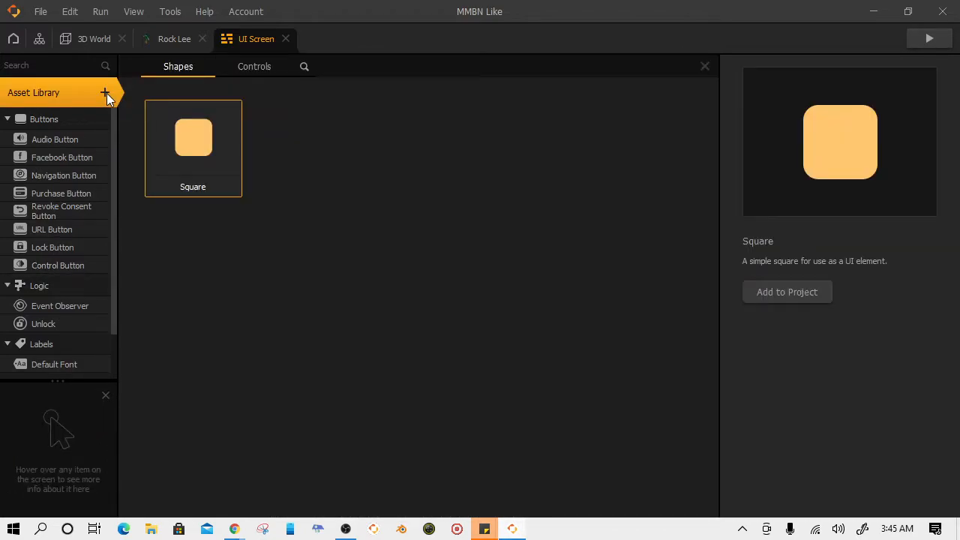
pyautogui.click(253, 69)
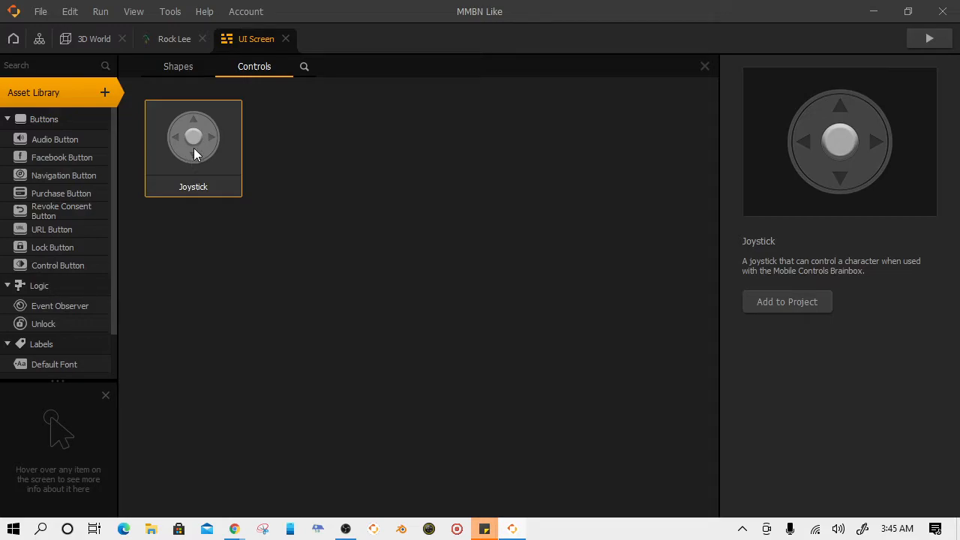
pyautogui.click(180, 69)
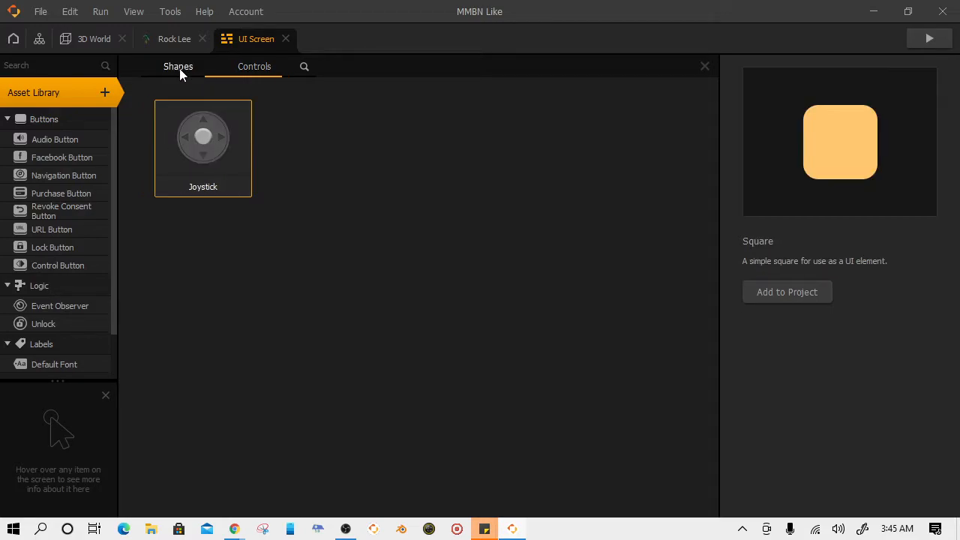
pyautogui.click(105, 93)
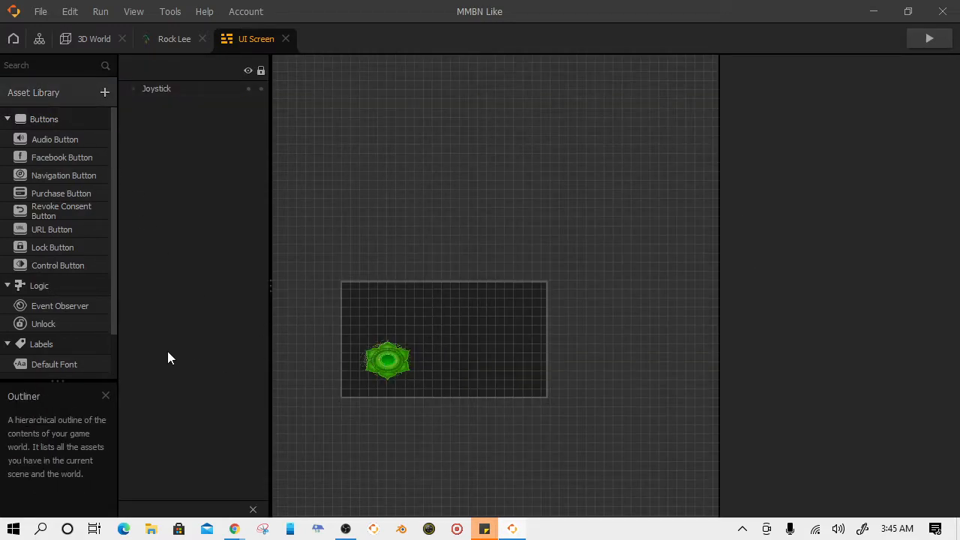
# Step: Open the Joystick asset's node map and shift the Knob node slightly closer to the Base node
pyautogui.scroll(-2, 47, 295)
pyautogui.doubleClick(63, 352)
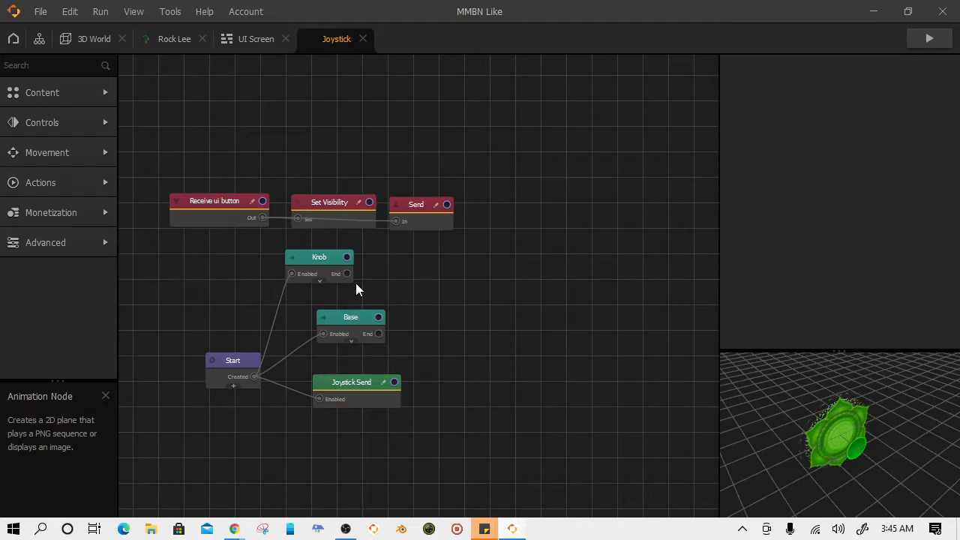
pyautogui.moveTo(467, 321); pyautogui.dragTo(468, 307)
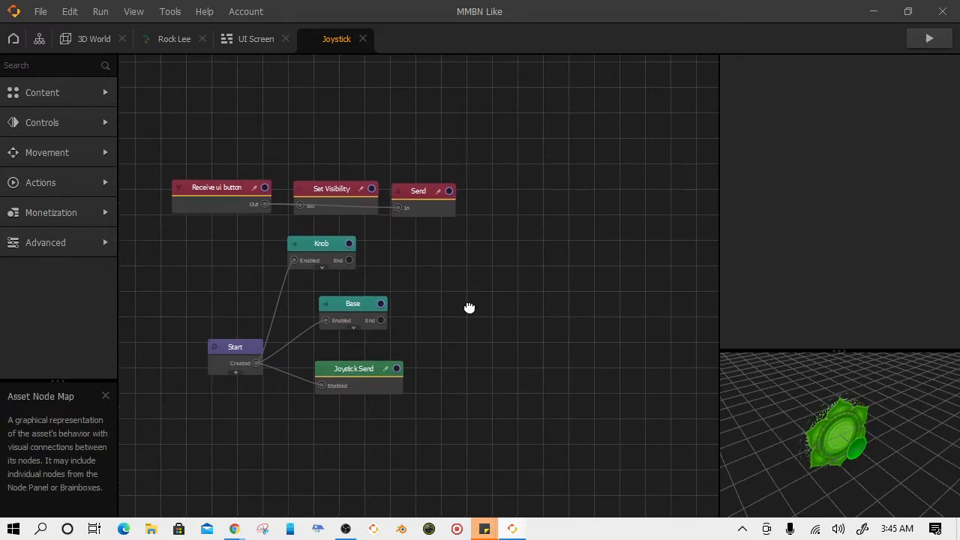
pyautogui.moveTo(459, 341); pyautogui.dragTo(493, 272)
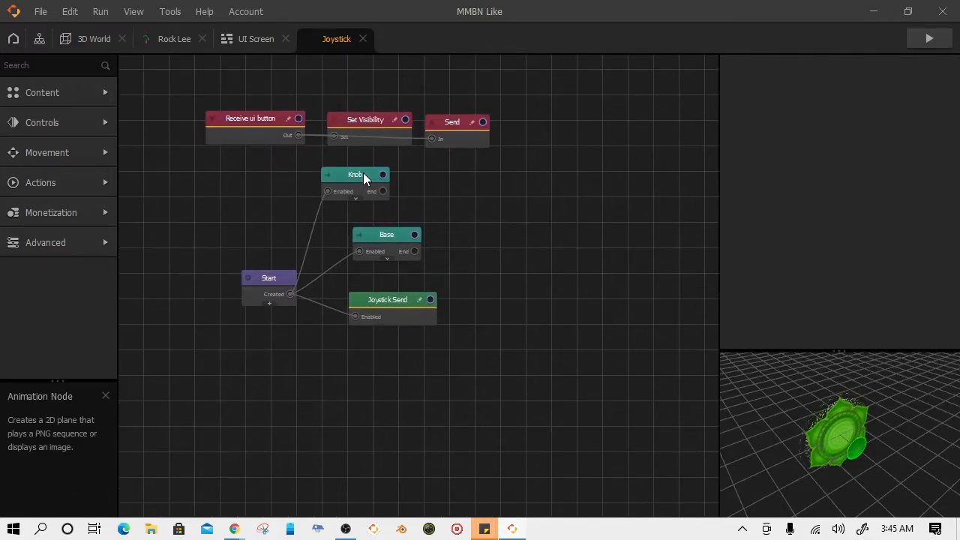
pyautogui.moveTo(355, 173); pyautogui.dragTo(378, 179)
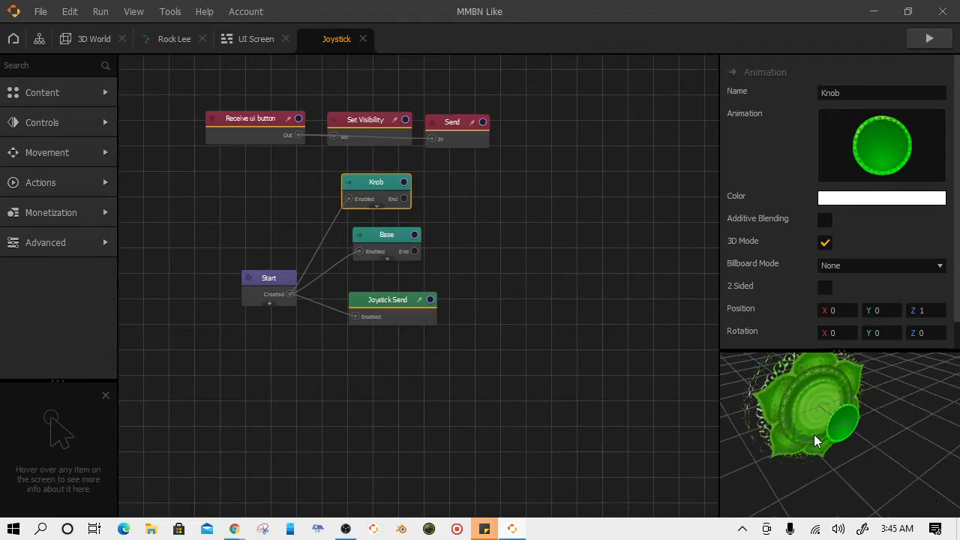
# Step: Inspect the joystick's 3D preview and the properties of its Joystick Send, Base and Knob nodes, including image and scale
pyautogui.moveTo(847, 486)
pyautogui.mouseDown()
pyautogui.moveTo(806, 442)
pyautogui.moveTo(768, 435)
pyautogui.moveTo(759, 453)
pyautogui.moveTo(826, 508)
pyautogui.moveTo(882, 471)
pyautogui.moveTo(773, 454)
pyautogui.moveTo(732, 469)
pyautogui.moveTo(813, 473)
pyautogui.moveTo(851, 422)
pyautogui.moveTo(798, 415)
pyautogui.moveTo(786, 450)
pyautogui.moveTo(886, 465)
pyautogui.moveTo(740, 445)
pyautogui.moveTo(831, 458)
pyautogui.moveTo(860, 429)
pyautogui.moveTo(844, 442)
pyautogui.moveTo(796, 434)
pyautogui.moveTo(782, 457)
pyautogui.moveTo(837, 487)
pyautogui.moveTo(886, 488)
pyautogui.moveTo(852, 473)
pyautogui.mouseUp()
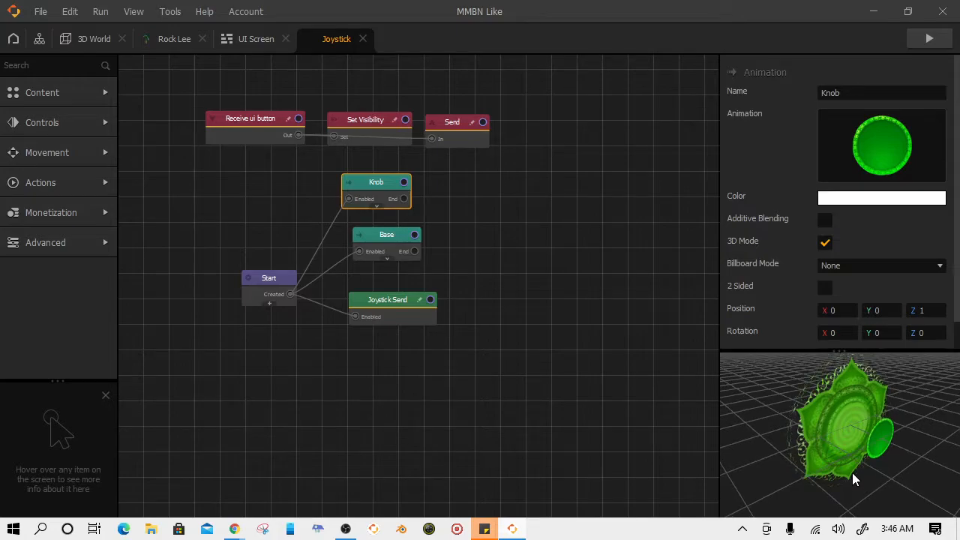
pyautogui.scroll(3, 485, 334)
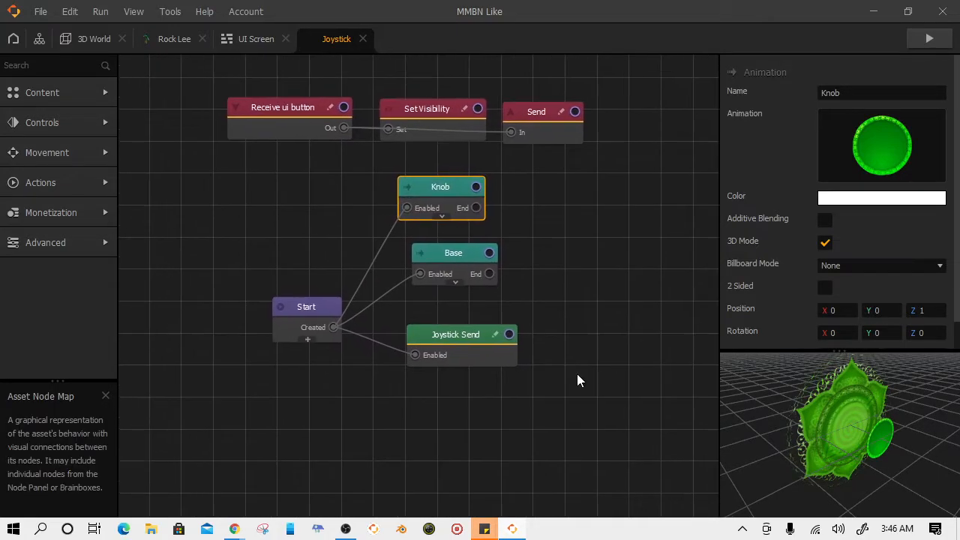
pyautogui.click(457, 350)
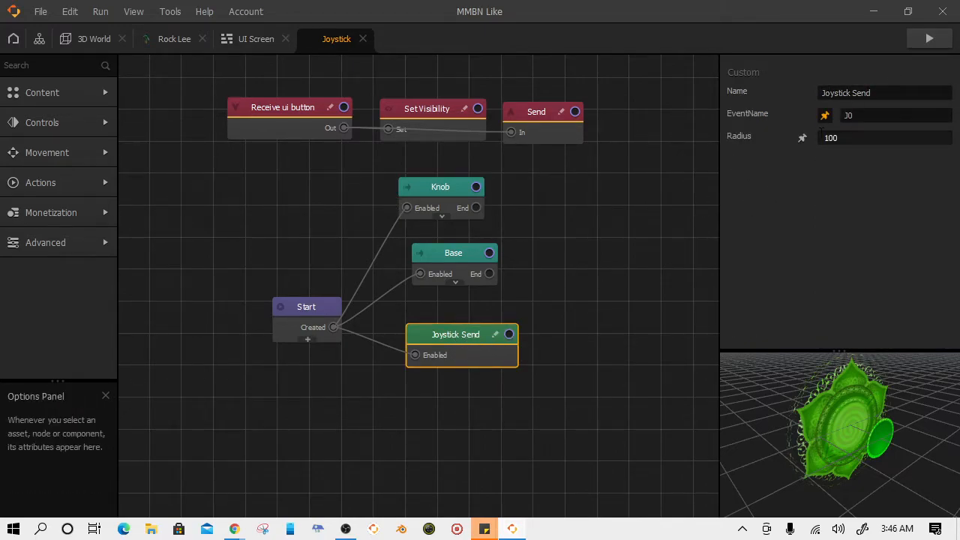
pyautogui.moveTo(486, 280); pyautogui.dragTo(509, 352, button='right')
pyautogui.click(482, 324)
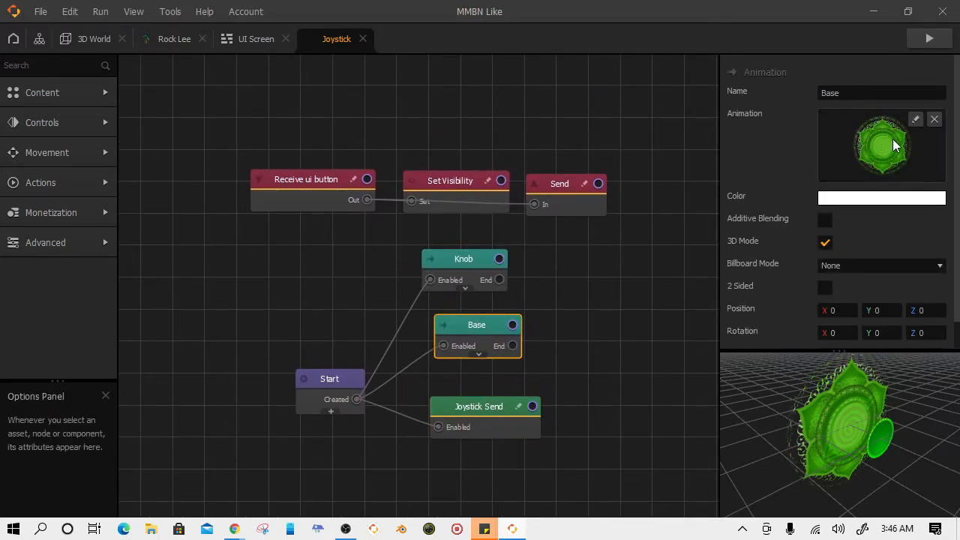
pyautogui.scroll(-1, 857, 258)
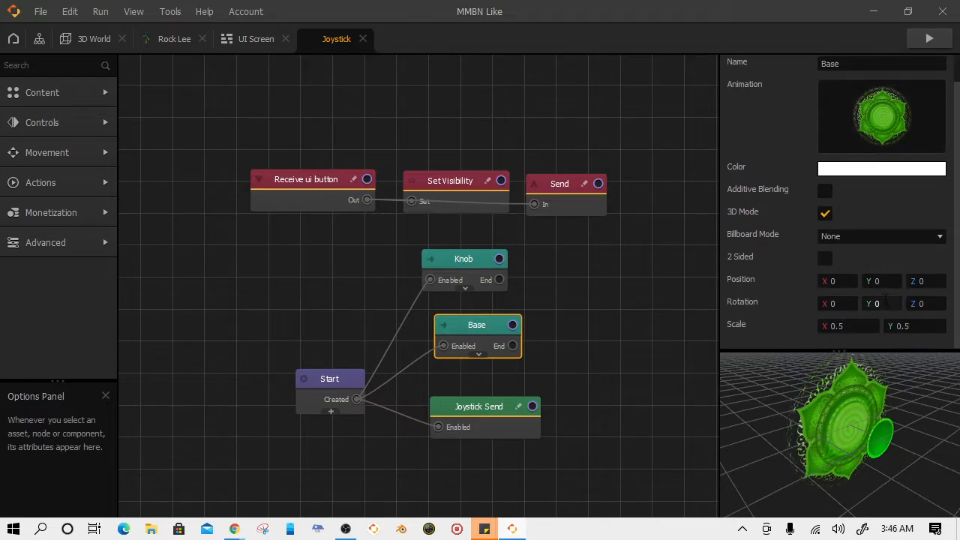
pyautogui.click(468, 259)
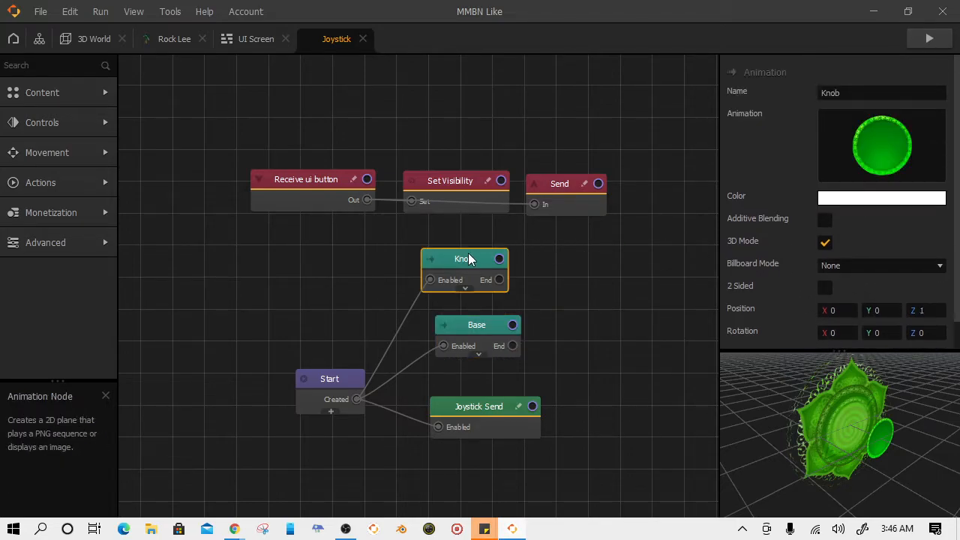
pyautogui.moveTo(881, 153)
pyautogui.scroll(-1, 784, 219)
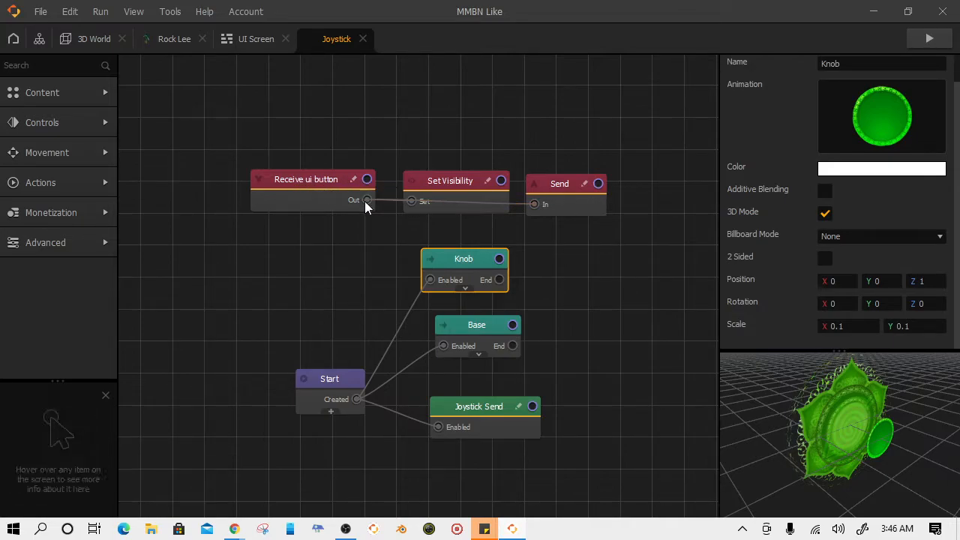
pyautogui.click(473, 409)
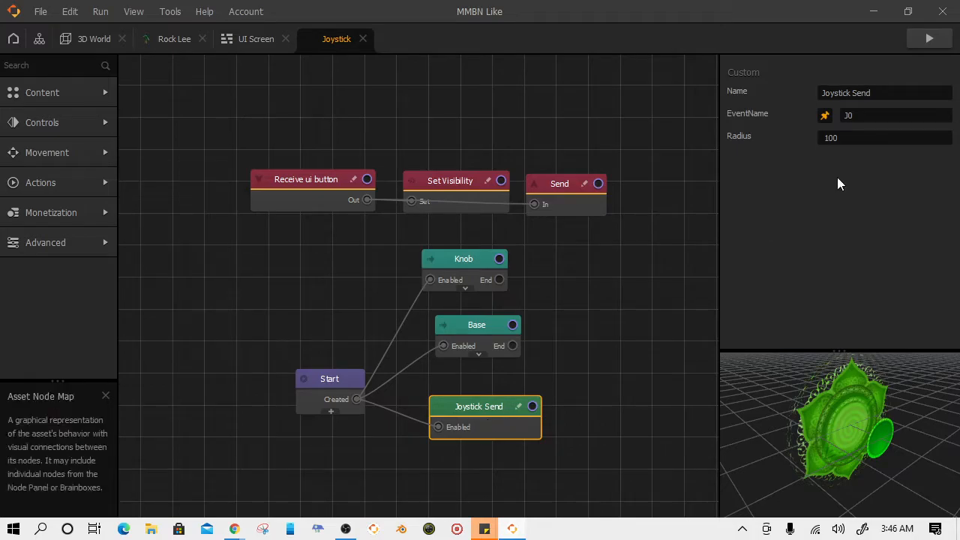
# Step: Compare Rock Lee's Receive Joystick event fields with Joystick Send, and review the Joystick asset's Start and Base nodes
pyautogui.click(171, 38)
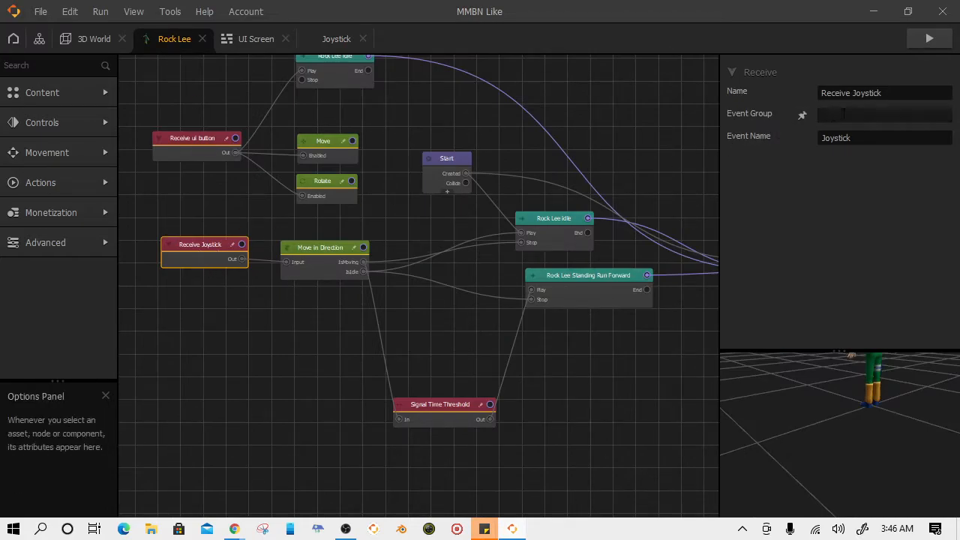
pyautogui.click(327, 38)
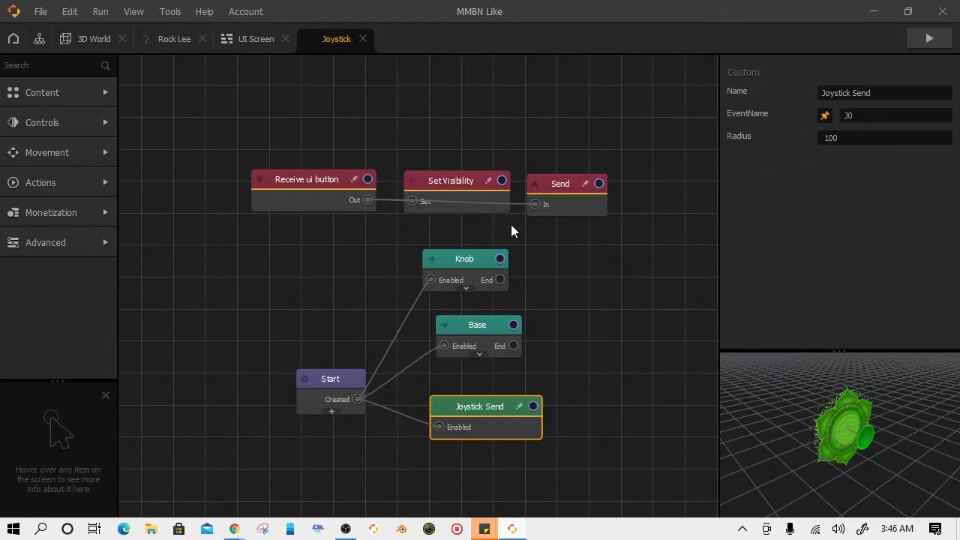
pyautogui.click(477, 327)
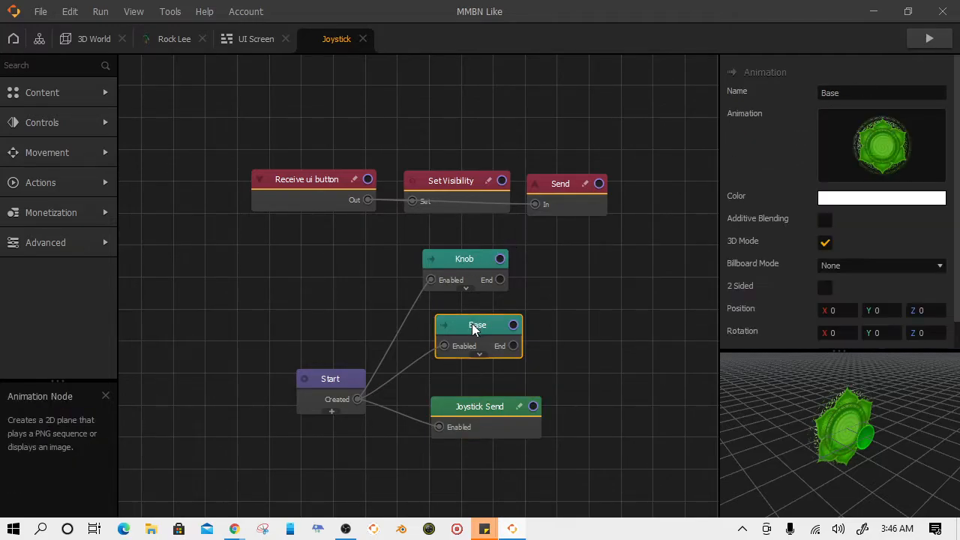
pyautogui.click(324, 381)
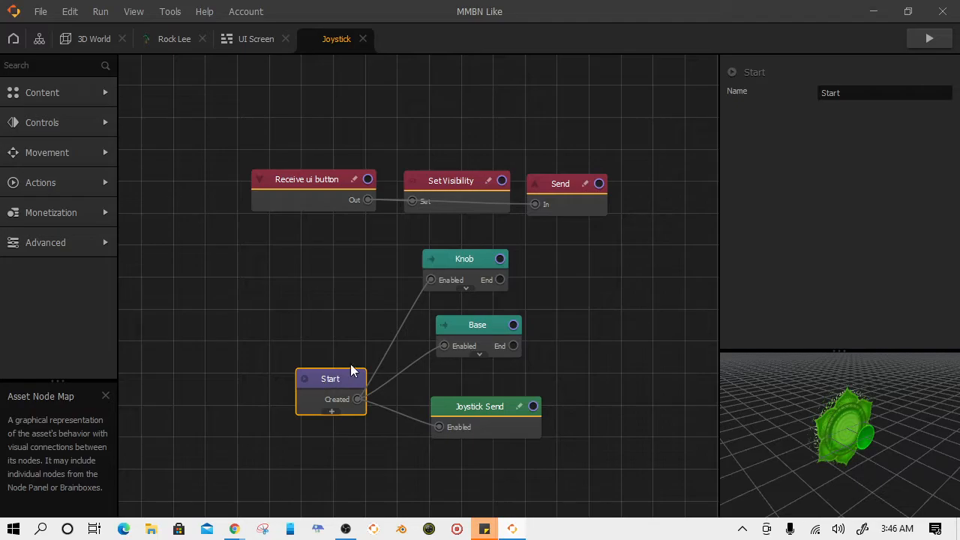
pyautogui.click(484, 334)
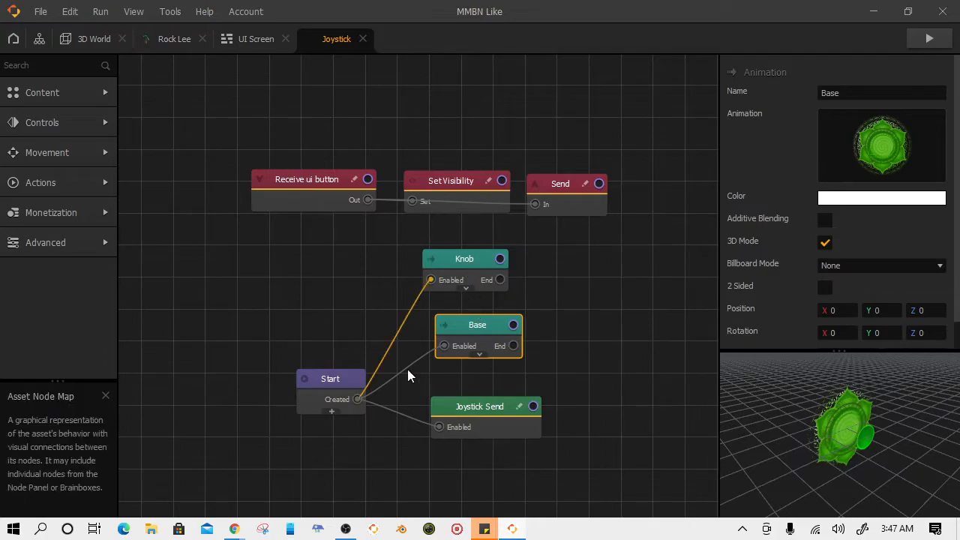
# Step: Return to the Rock Lee node map and examine the Move in Direction node's settings
pyautogui.click(174, 47)
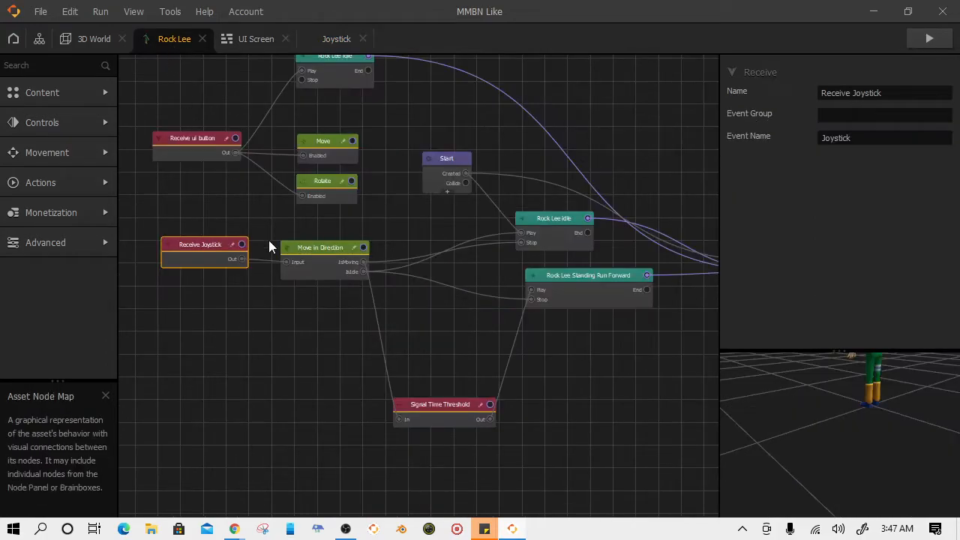
pyautogui.scroll(3, 321, 281)
pyautogui.click(330, 241)
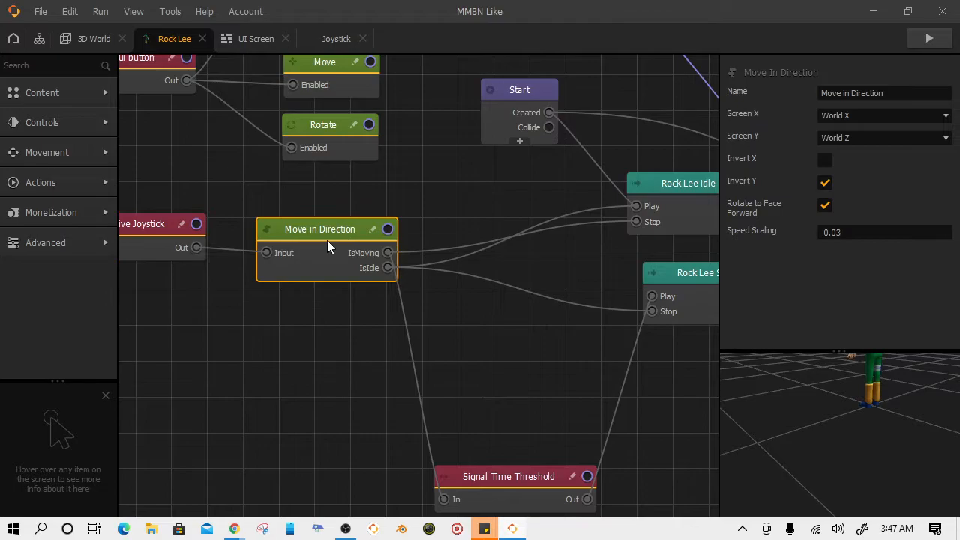
# Step: Search the nodes for "ui j", place a UI Joystick Move node beneath Move in Direction, and compare the two nodes' settings
pyautogui.click(50, 66)
pyautogui.write('ui')
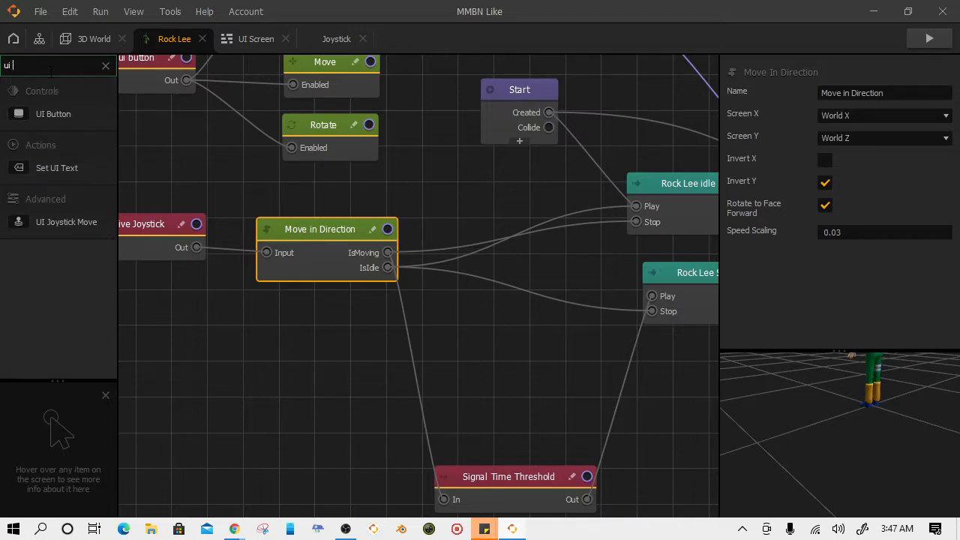
pyautogui.write(' j')
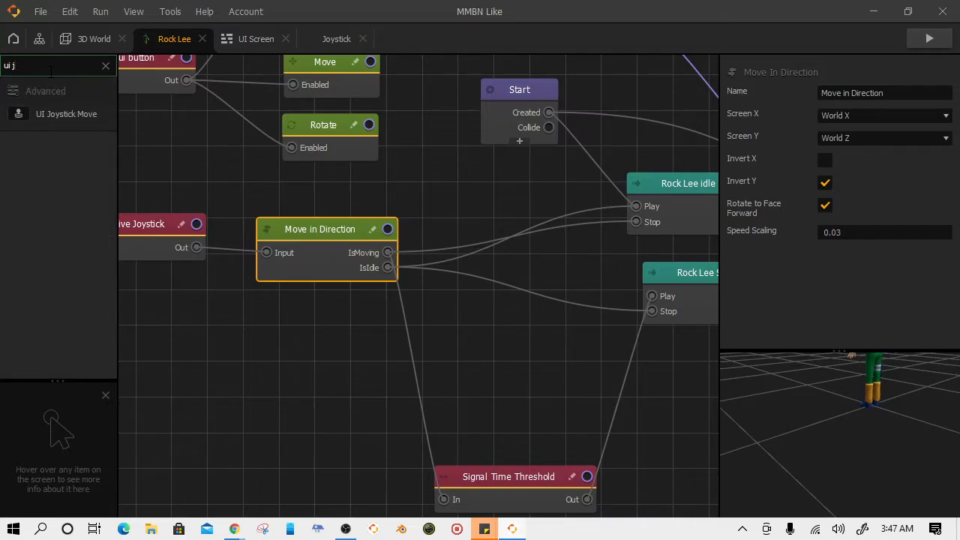
pyautogui.moveTo(63, 112); pyautogui.dragTo(293, 351)
pyautogui.moveTo(369, 363); pyautogui.dragTo(319, 345)
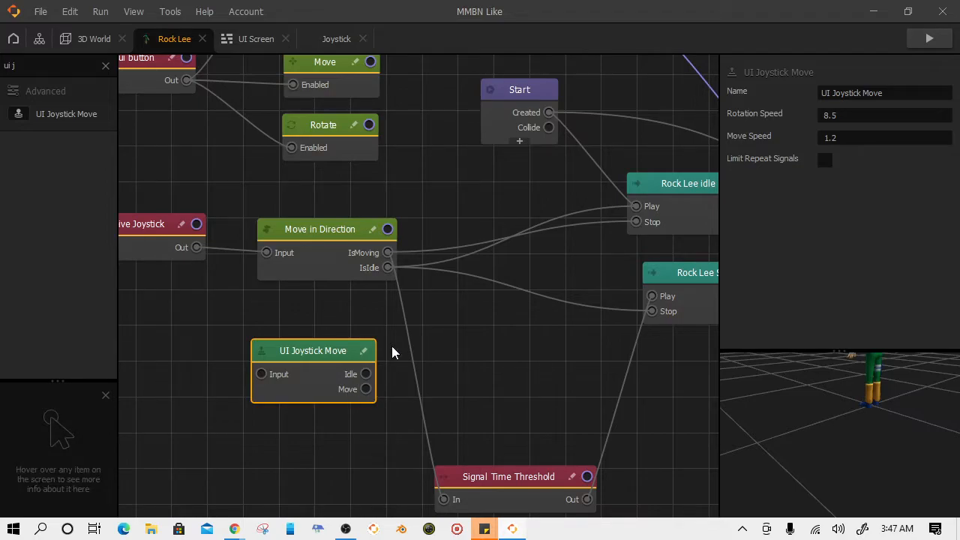
pyautogui.click(372, 270)
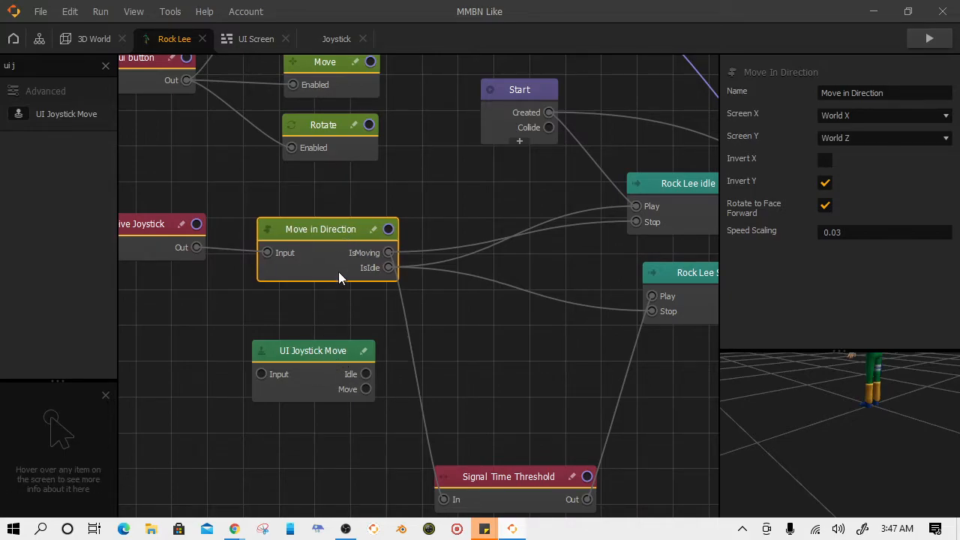
pyautogui.click(337, 351)
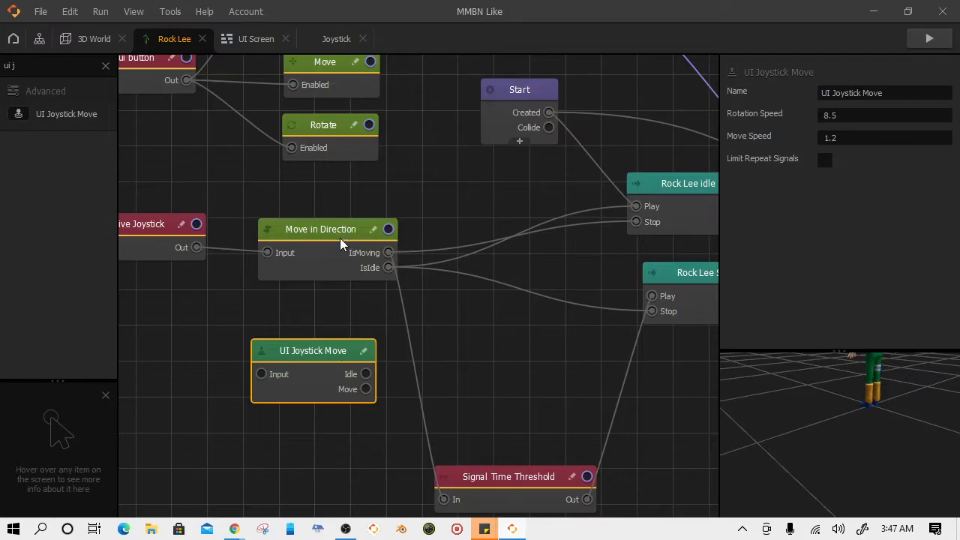
# Step: Reposition the UI Joystick Move node slightly and review the axis options for Move in Direction's Screen Y and Screen X
pyautogui.moveTo(340, 352); pyautogui.dragTo(364, 336)
pyautogui.click(352, 250)
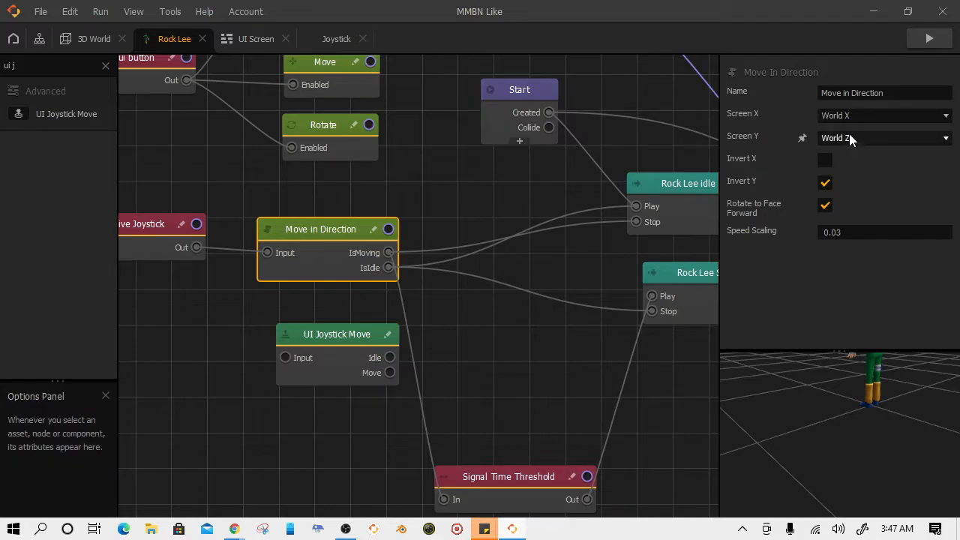
pyautogui.click(878, 139)
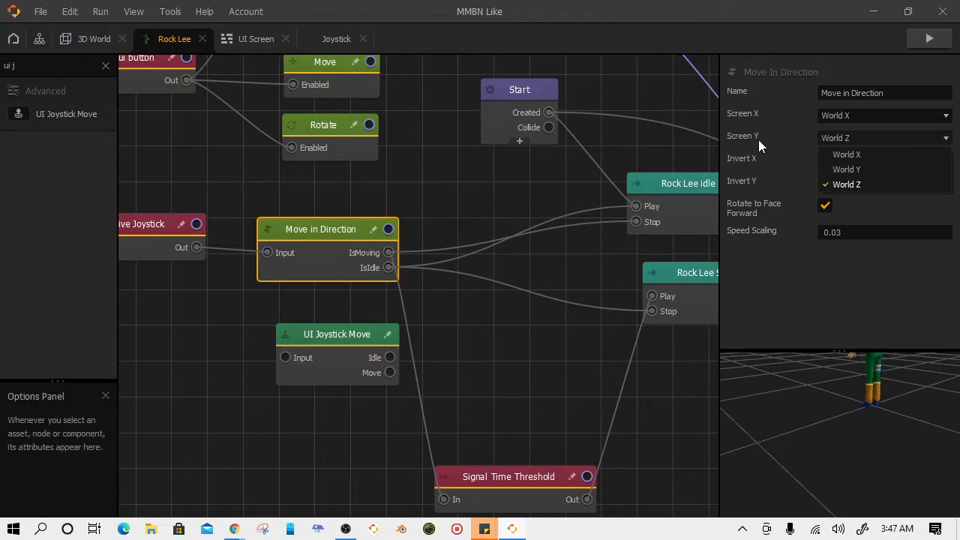
pyautogui.click(848, 115)
pyautogui.click(851, 113)
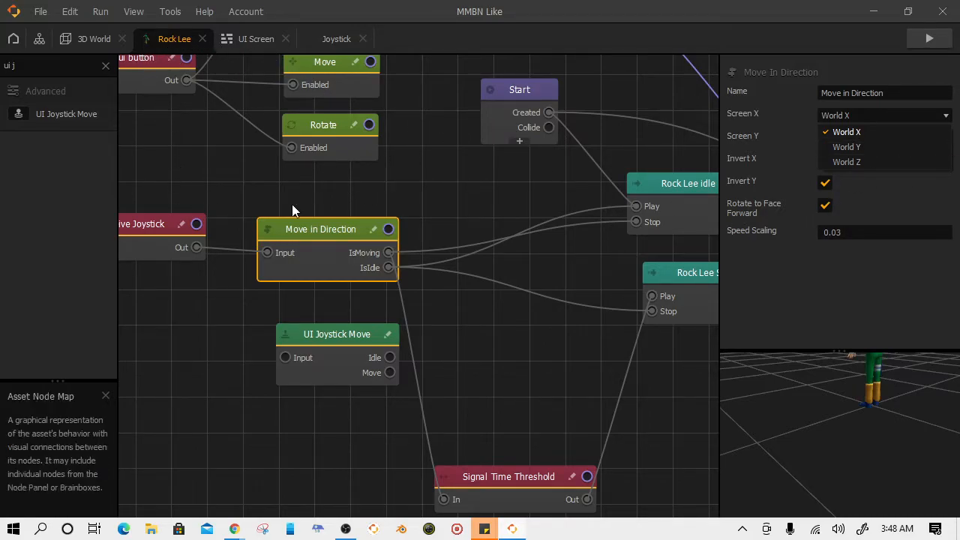
# Step: Preview the game, steer Rock Lee around with the joystick, and close the preview
pyautogui.click(905, 33)
pyautogui.click(921, 41)
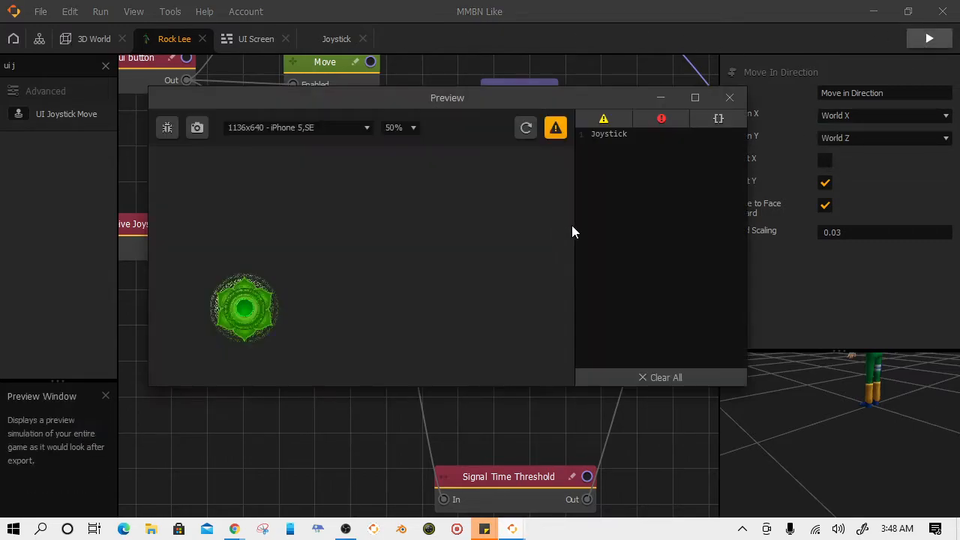
pyautogui.moveTo(247, 305); pyautogui.dragTo(421, 298)
pyautogui.moveTo(298, 270); pyautogui.dragTo(225, 255)
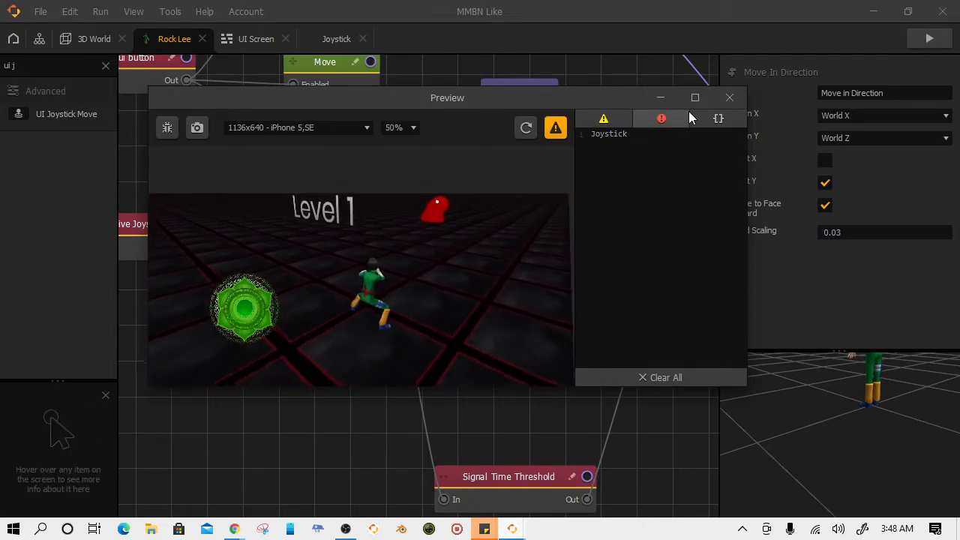
pyautogui.click(730, 97)
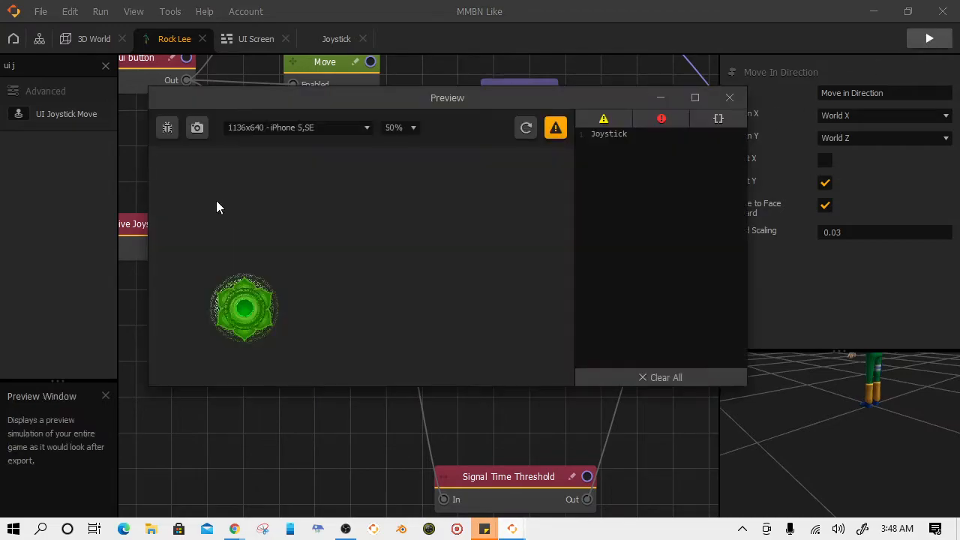
# Step: Turn on the preview's debug view, steer Rock Lee to check movement against the world axes, and close the preview
pyautogui.click(169, 128)
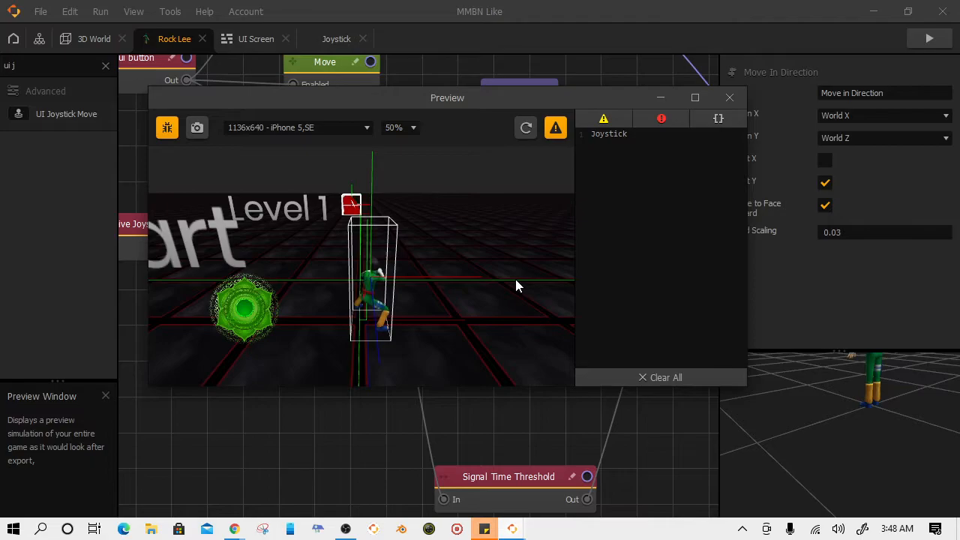
pyautogui.moveTo(247, 310); pyautogui.dragTo(346, 300)
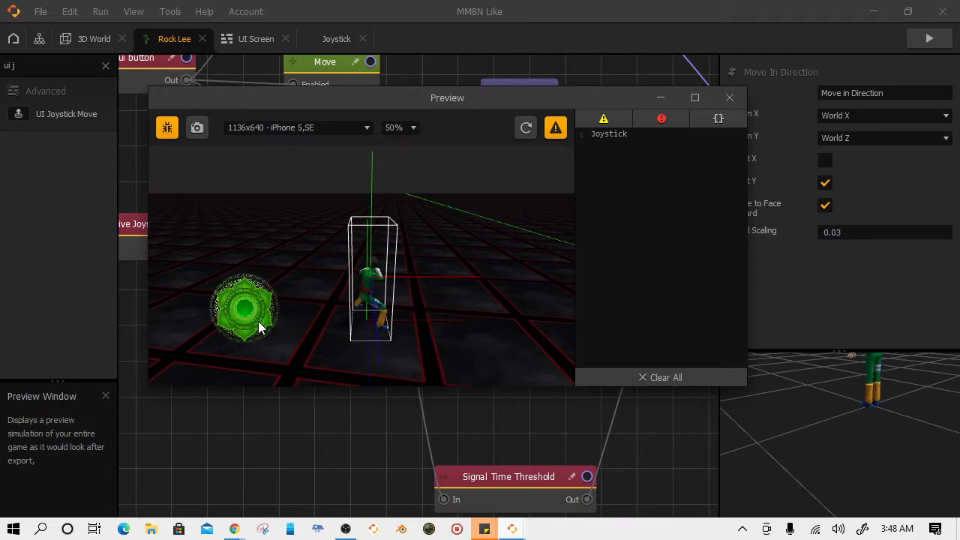
pyautogui.moveTo(245, 309)
pyautogui.mouseDown()
pyautogui.moveTo(254, 253)
pyautogui.moveTo(243, 276)
pyautogui.moveTo(258, 353)
pyautogui.moveTo(224, 297)
pyautogui.moveTo(242, 329)
pyautogui.moveTo(227, 274)
pyautogui.moveTo(251, 332)
pyautogui.moveTo(238, 276)
pyautogui.moveTo(238, 293)
pyautogui.mouseUp()
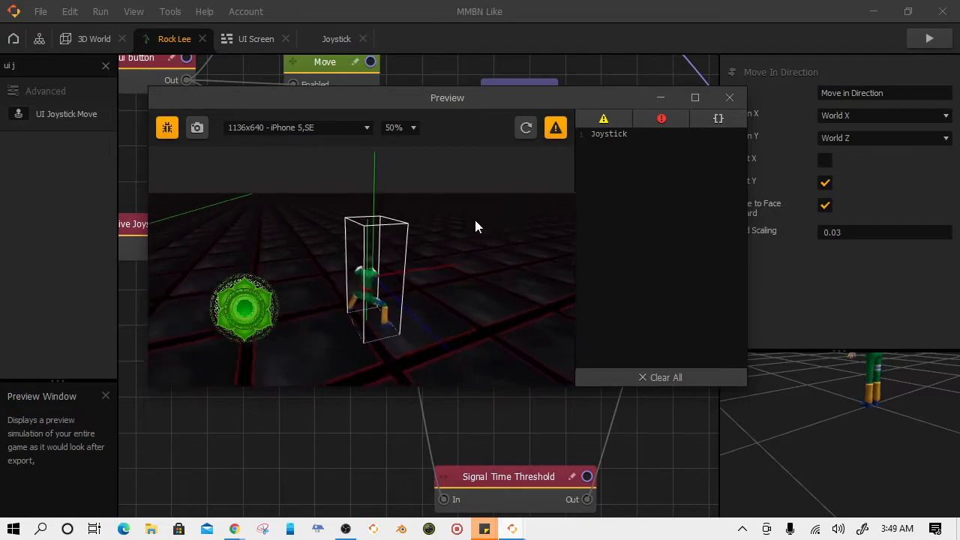
pyautogui.moveTo(245, 306); pyautogui.dragTo(250, 253)
pyautogui.click(730, 98)
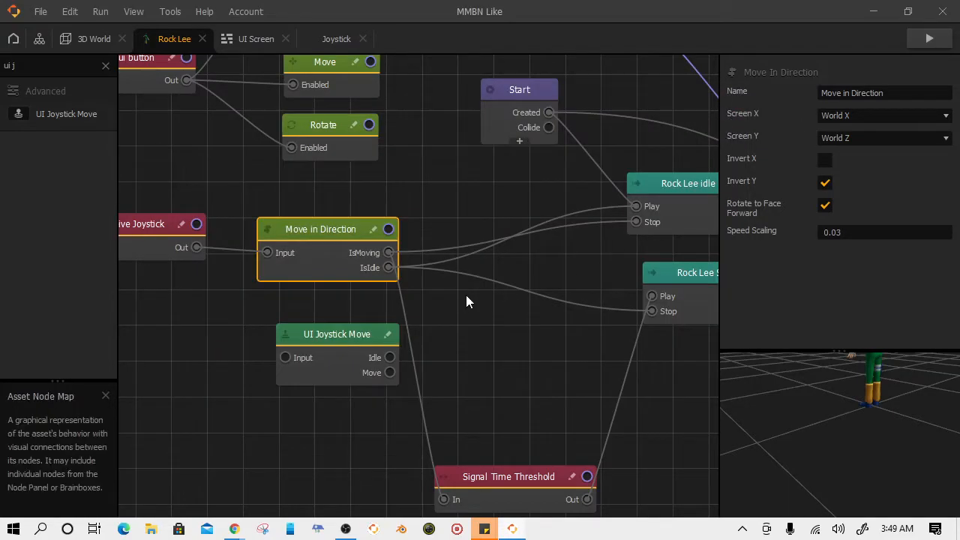
# Step: Inspect the Signal Time Threshold node's Time Delay setting and its connections
pyautogui.scroll(-1, 452, 289)
pyautogui.moveTo(457, 306); pyautogui.dragTo(405, 250)
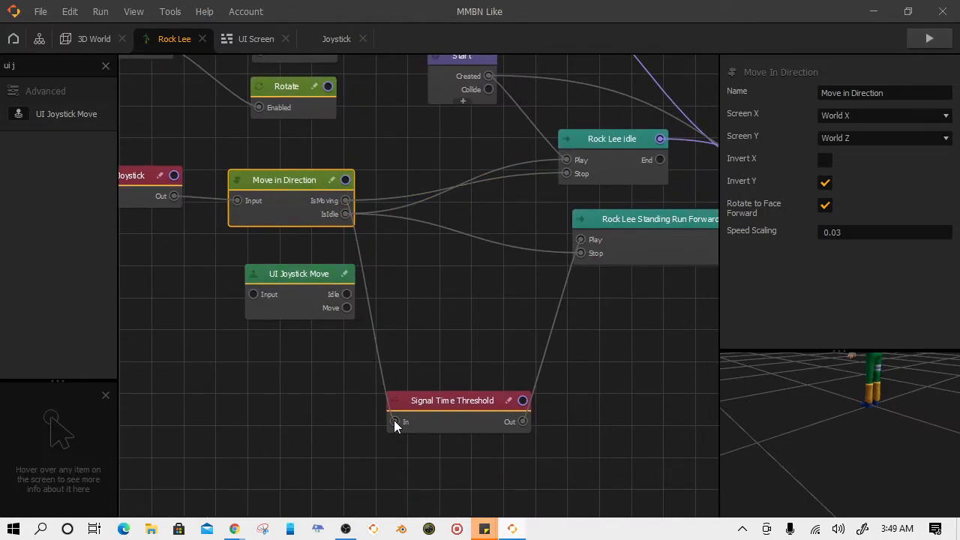
pyautogui.click(453, 419)
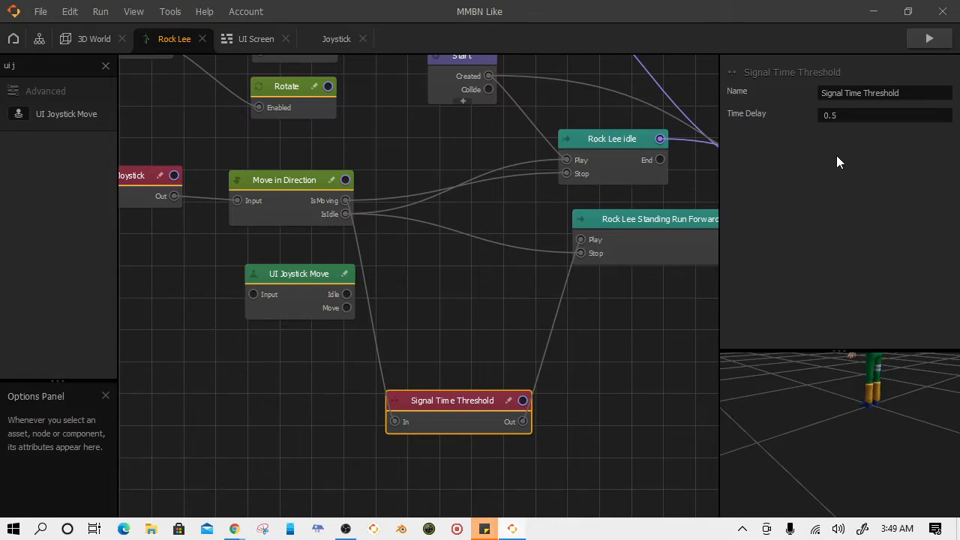
# Step: Delete the unconnected UI Joystick Move node from Rock Lee's node map
pyautogui.moveTo(604, 320); pyautogui.dragTo(476, 341)
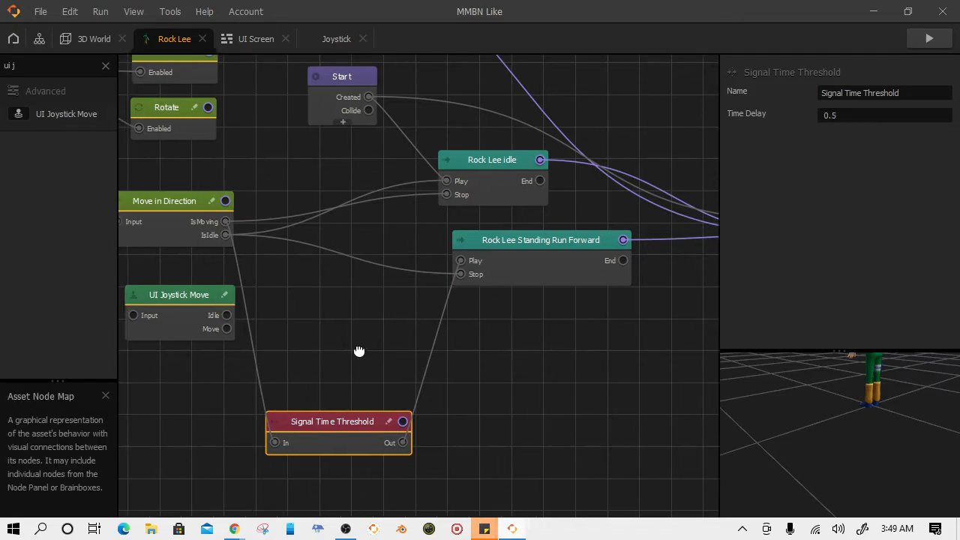
pyautogui.click(231, 323)
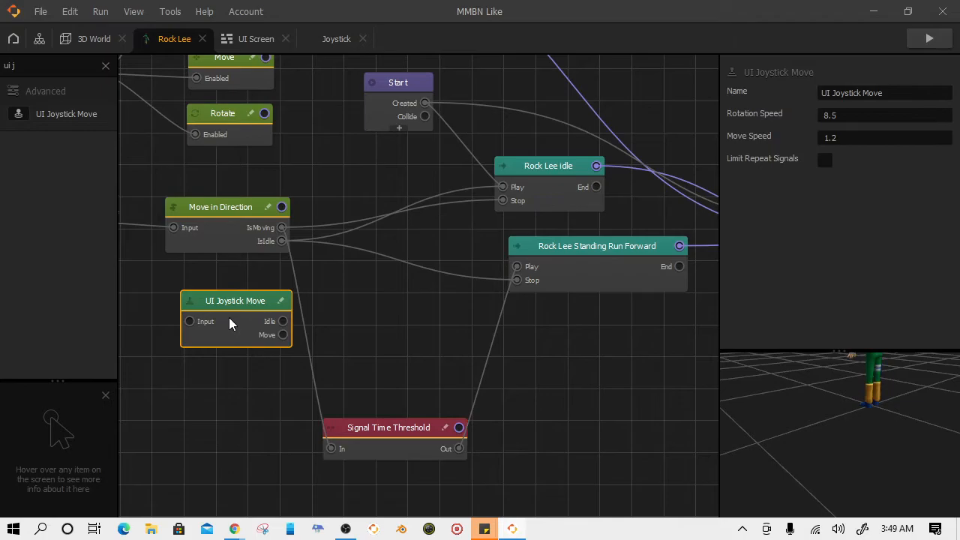
pyautogui.press('Delete')
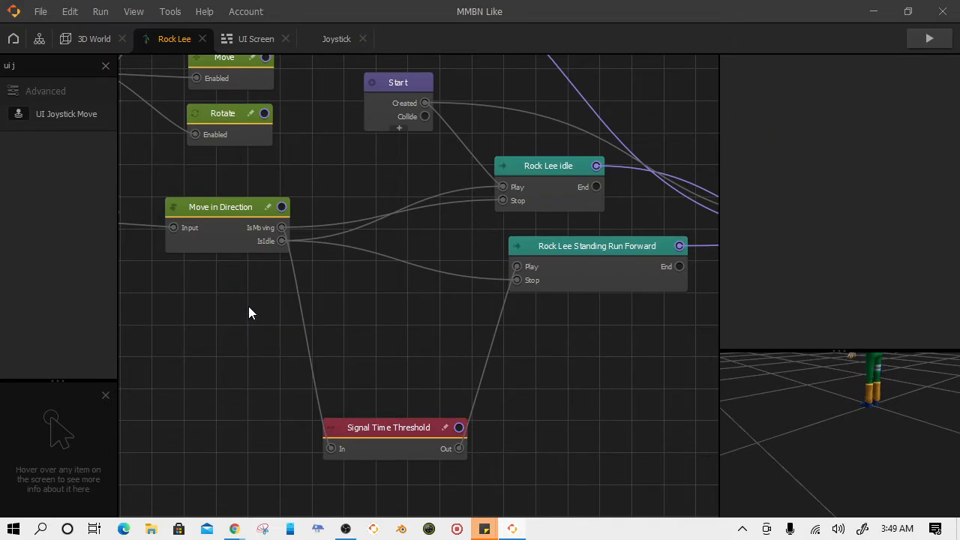
# Step: Trace Move in Direction's IsMoving and IsIdle outputs to the idle and run animation nodes and Signal Time Threshold
pyautogui.moveTo(439, 293); pyautogui.dragTo(306, 405)
pyautogui.moveTo(495, 405); pyautogui.dragTo(446, 406)
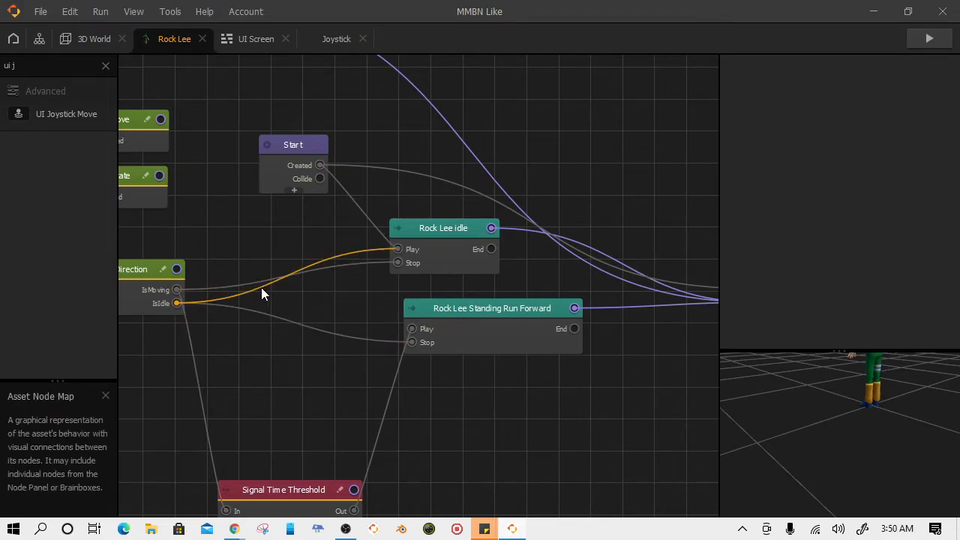
pyautogui.moveTo(178, 303); pyautogui.dragTo(430, 339)
pyautogui.moveTo(173, 289); pyautogui.dragTo(238, 512)
pyautogui.moveTo(512, 295); pyautogui.dragTo(376, 352)
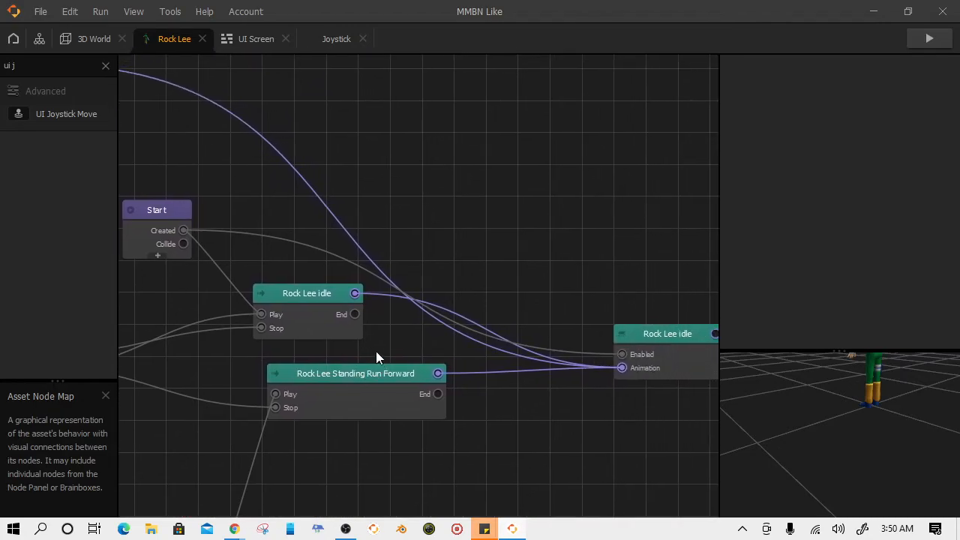
# Step: Inspect the Rock Lee idle and Standing Run Forward animation nodes and follow their links to the Rock Lee idle model node
pyautogui.click(320, 304)
pyautogui.click(336, 386)
pyautogui.click(325, 289)
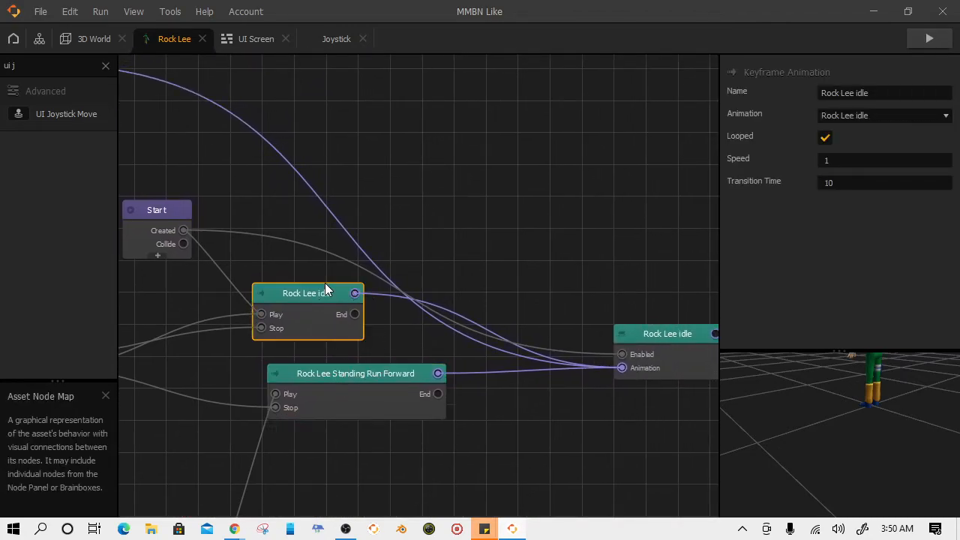
pyautogui.moveTo(530, 321); pyautogui.dragTo(429, 293)
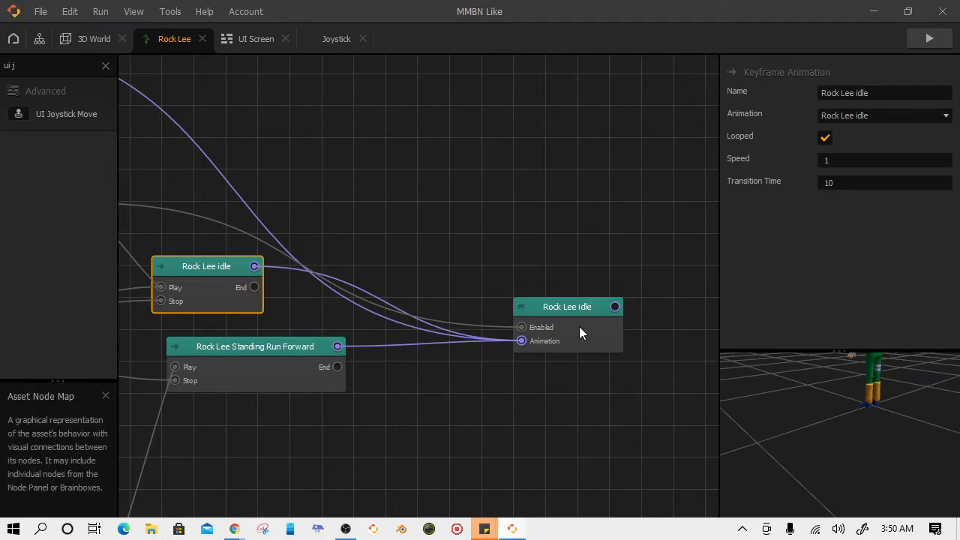
pyautogui.scroll(-3, 439, 312)
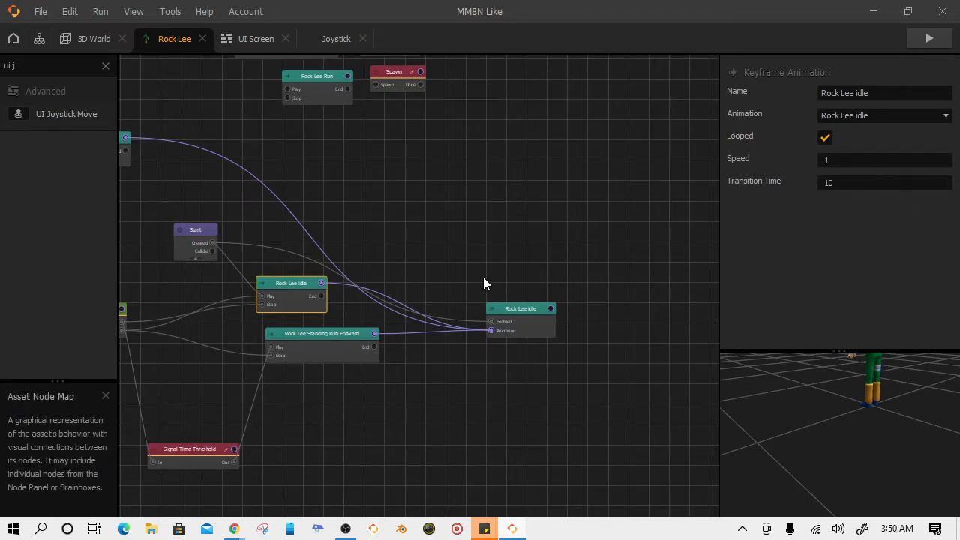
# Step: Compare the looping, speed and transition time of the idle and run animation nodes, and review the complete animation wiring
pyautogui.click(511, 314)
pyautogui.click(338, 347)
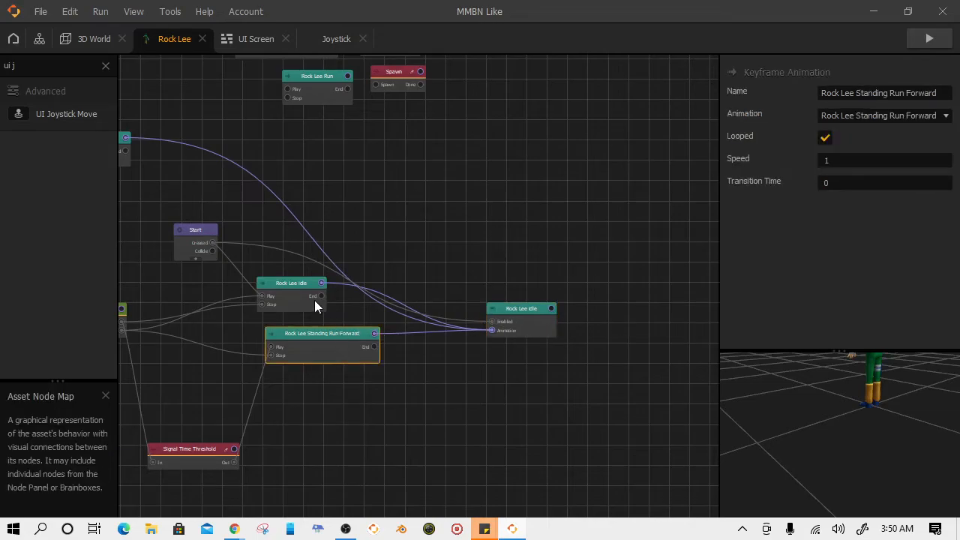
pyautogui.click(293, 299)
pyautogui.click(315, 348)
pyautogui.moveTo(379, 264); pyautogui.dragTo(556, 303)
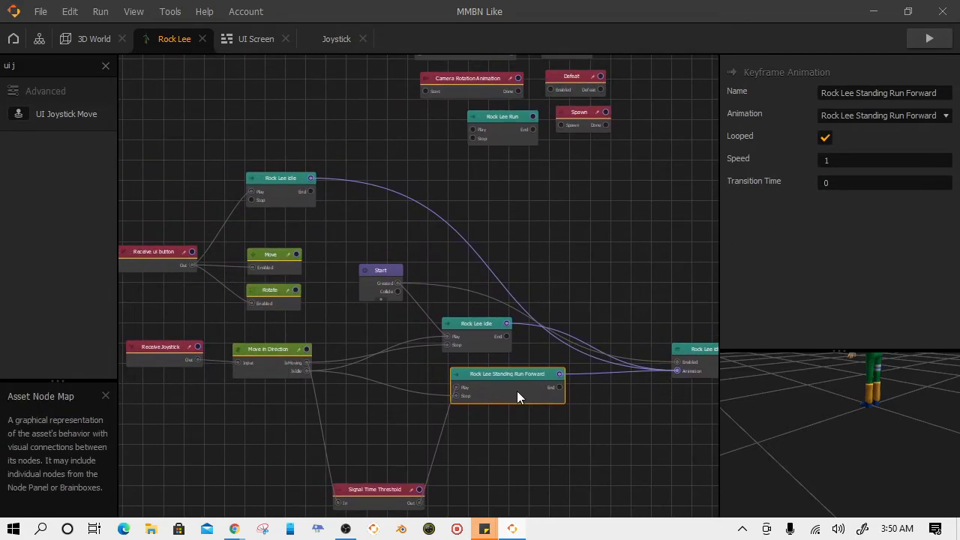
pyautogui.click(477, 325)
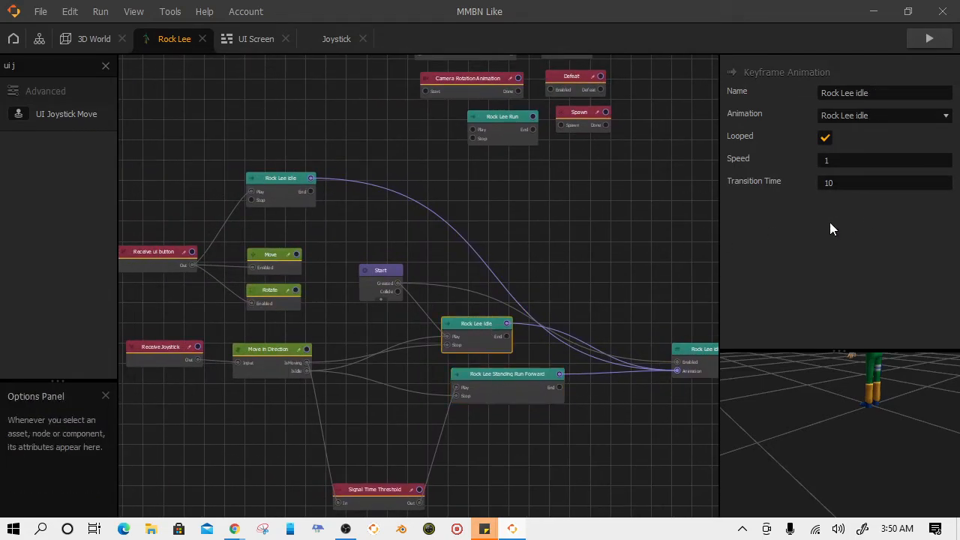
pyautogui.moveTo(652, 283); pyautogui.dragTo(545, 281)
pyautogui.moveTo(434, 240); pyautogui.dragTo(494, 281)
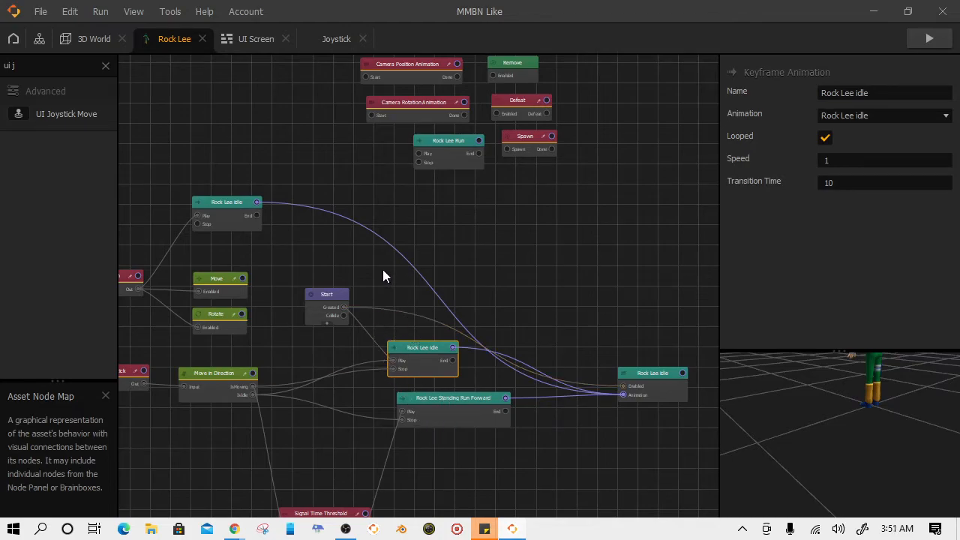
pyautogui.moveTo(516, 245); pyautogui.dragTo(496, 173)
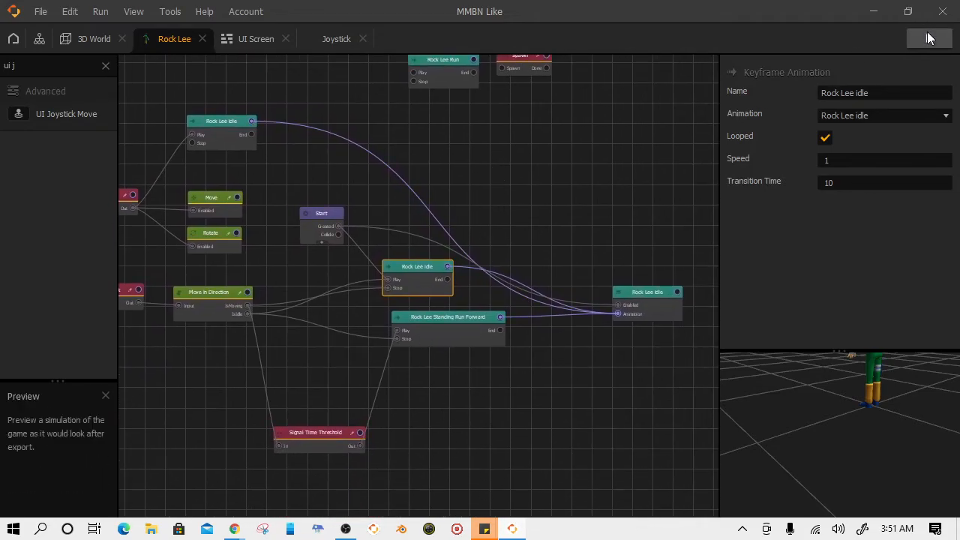
# Step: Preview the game in debug view, steer Rock Lee to the enemy, and start the battle
pyautogui.click(908, 34)
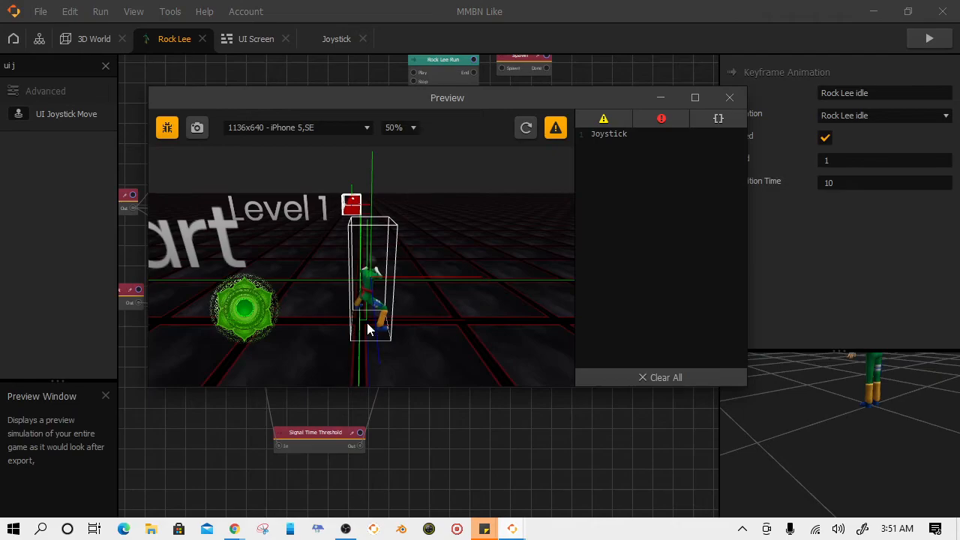
pyautogui.moveTo(281, 238); pyautogui.dragTo(241, 193)
pyautogui.click(319, 278)
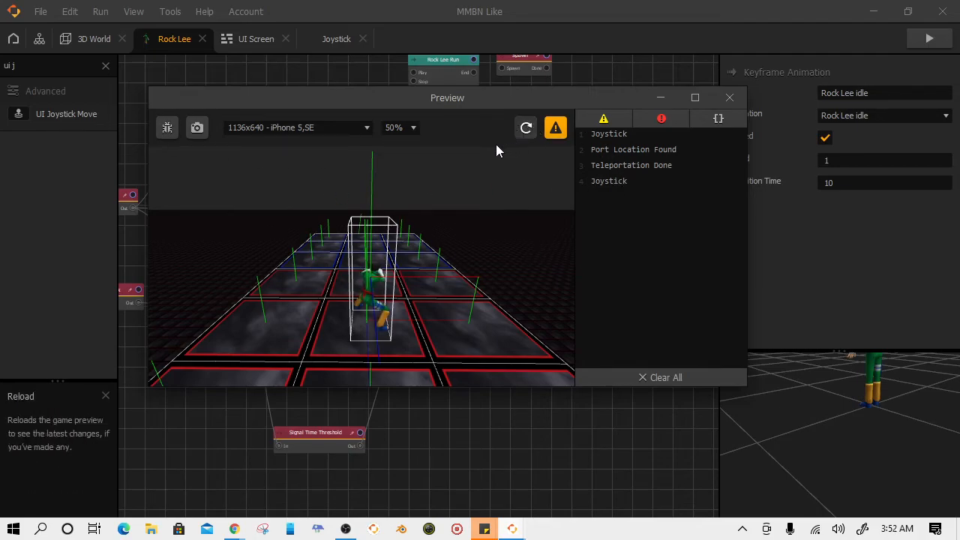
# Step: Reload the preview with debug view off, run Rock Lee forward into the enemy, and enter the battle grid
pyautogui.click(526, 127)
pyautogui.moveTo(241, 309); pyautogui.dragTo(240, 255)
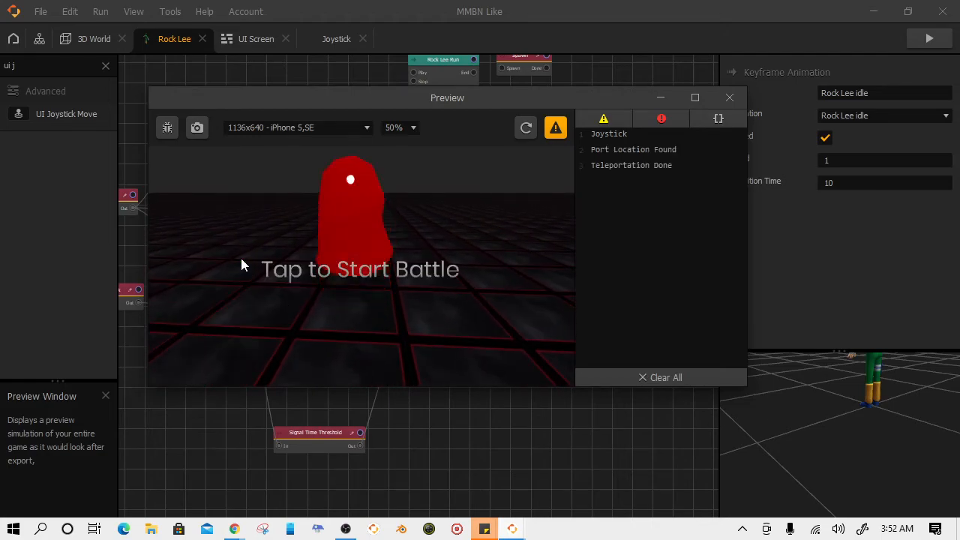
pyautogui.click(366, 279)
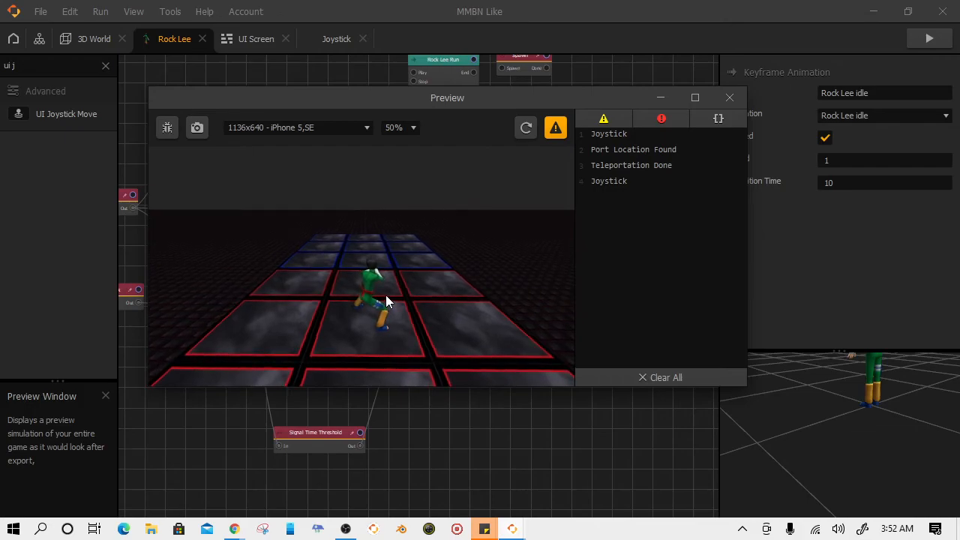